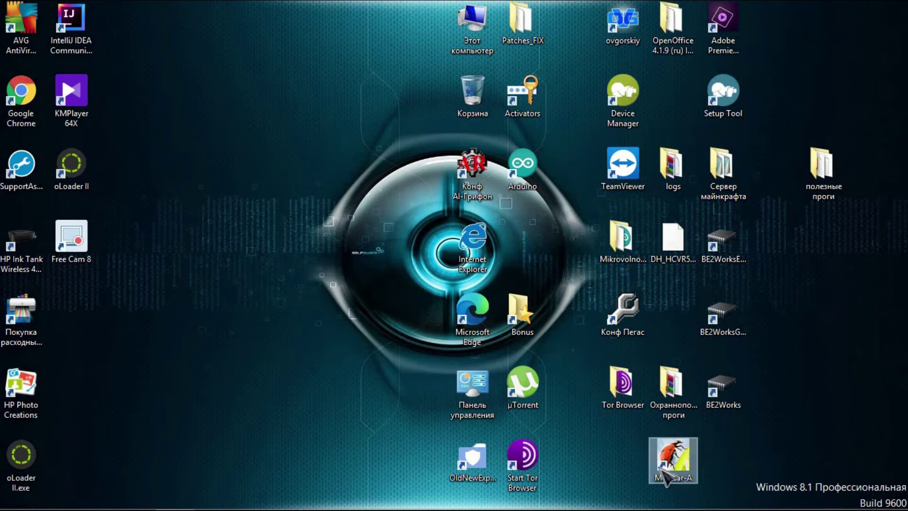
- Launch Monitor-A and sign in with the administrator account, entering its access code
{"action": "double_click", "coordinate": [677, 452]}
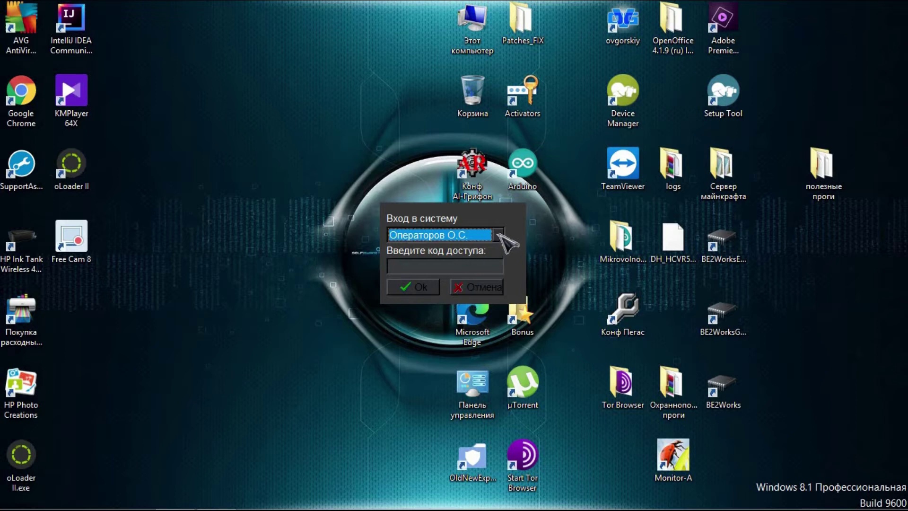
{"action": "left_click", "coordinate": [498, 235]}
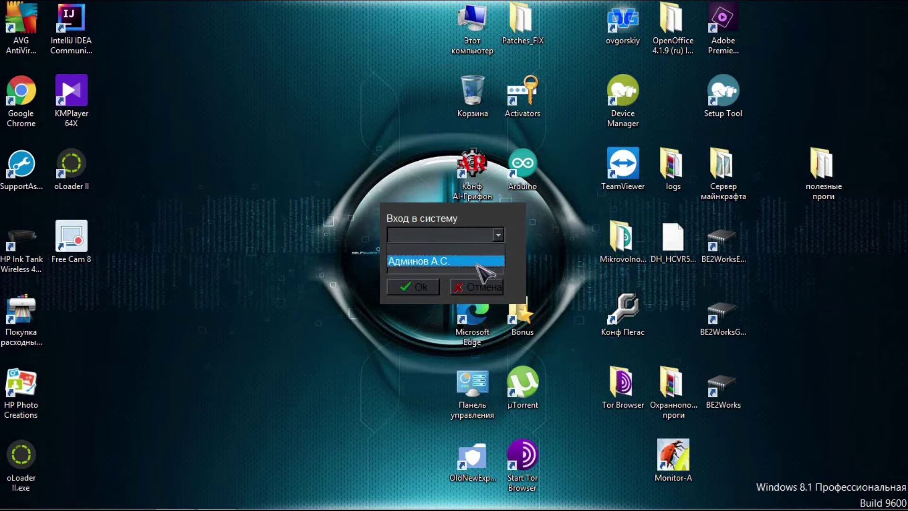
{"action": "left_click", "coordinate": [479, 261]}
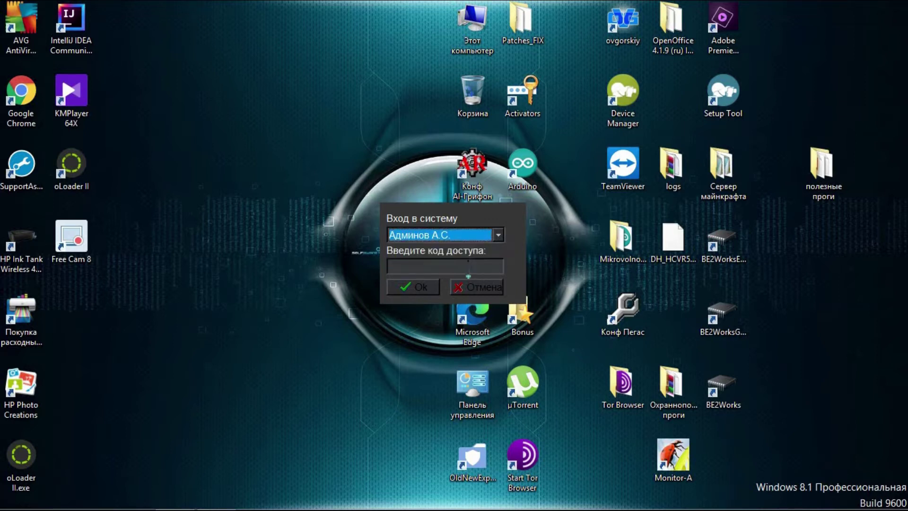
{"action": "left_click", "coordinate": [460, 267]}
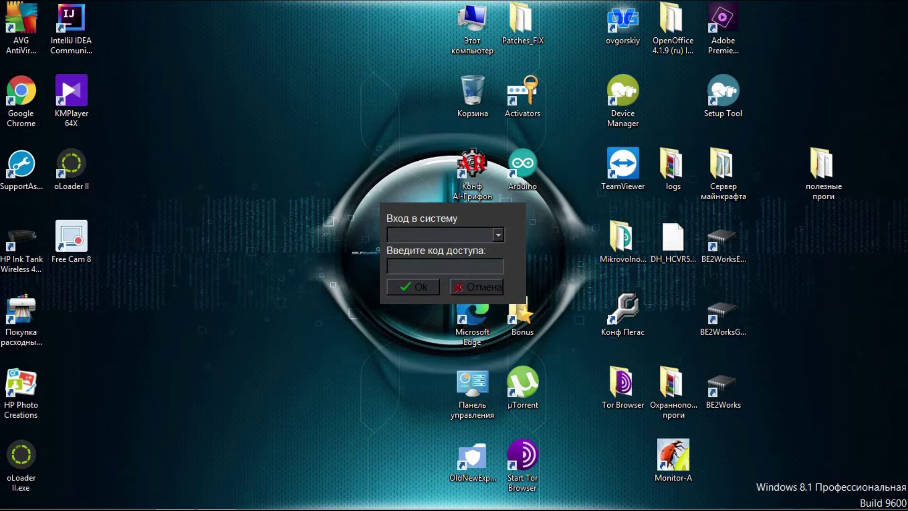
{"action": "left_click", "coordinate": [425, 286]}
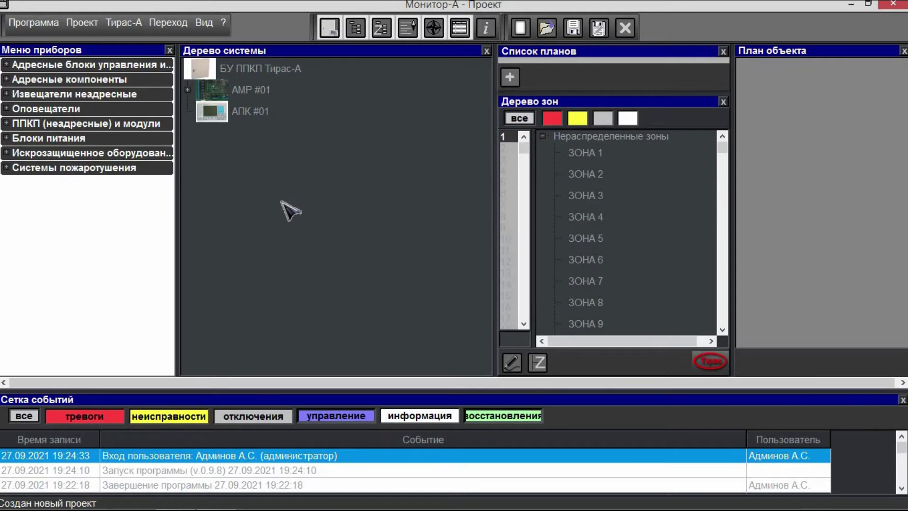
- Open the project file Проект_Владимировка_Школа.pta and widen the zone tree pane
{"action": "left_click", "coordinate": [82, 22]}
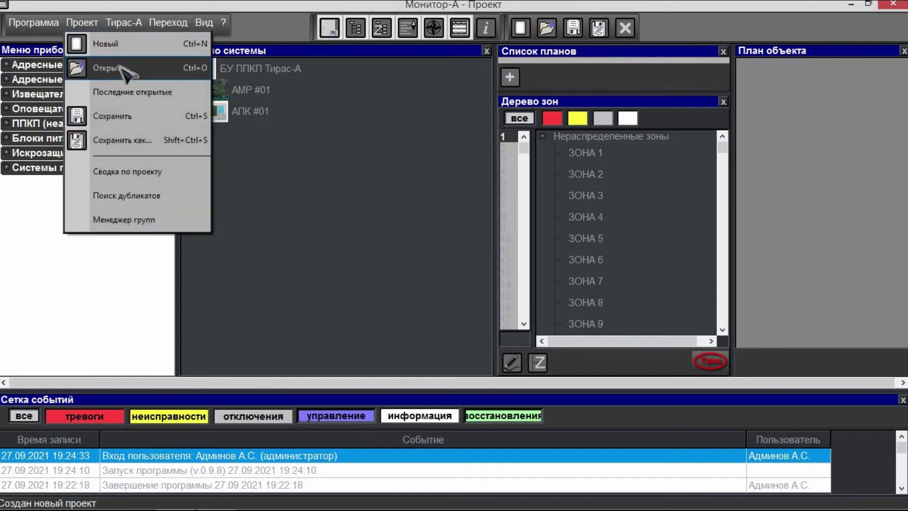
{"action": "left_click", "coordinate": [121, 69]}
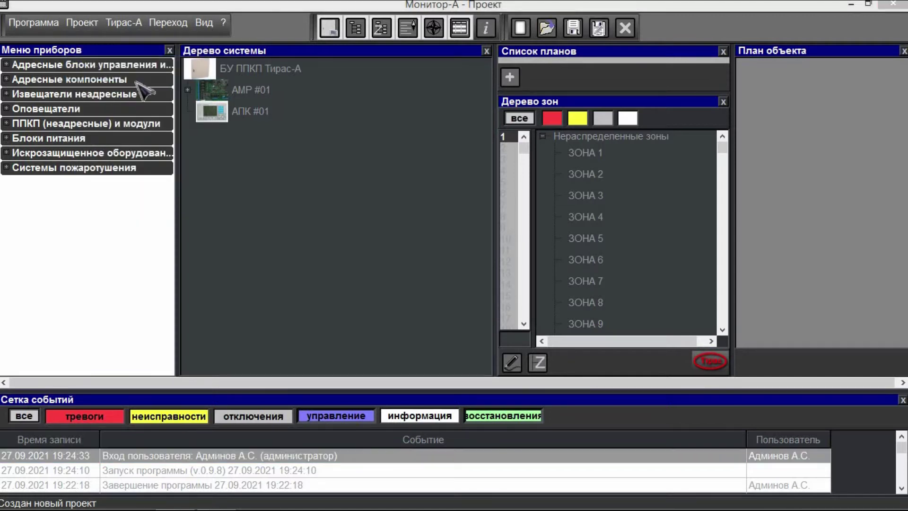
{"action": "left_click", "coordinate": [764, 263]}
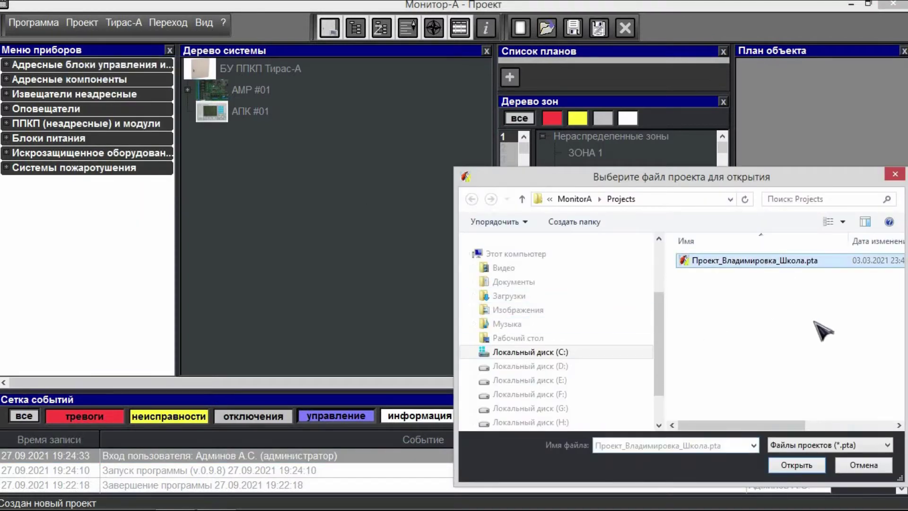
{"action": "left_click", "coordinate": [797, 465]}
{"action": "left_click", "coordinate": [485, 306]}
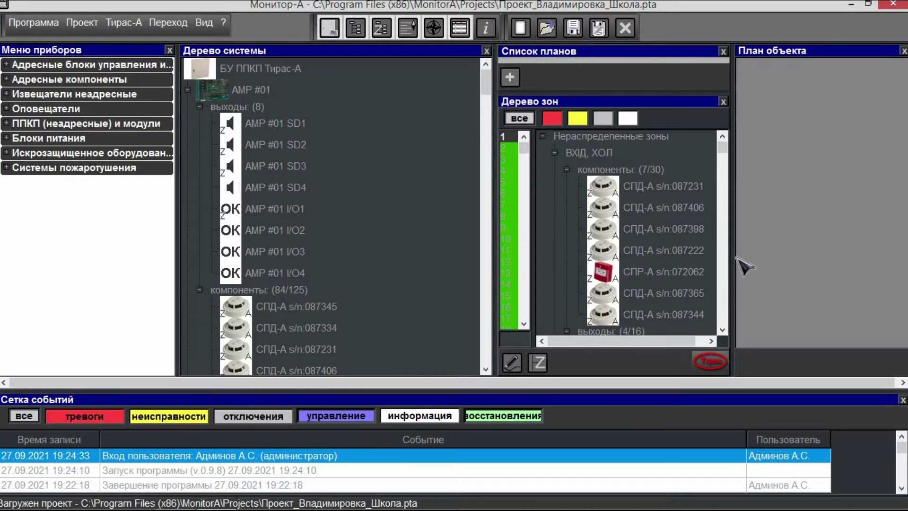
{"action": "left_click_drag", "start_coordinate": [733, 256], "coordinate": [789, 259]}
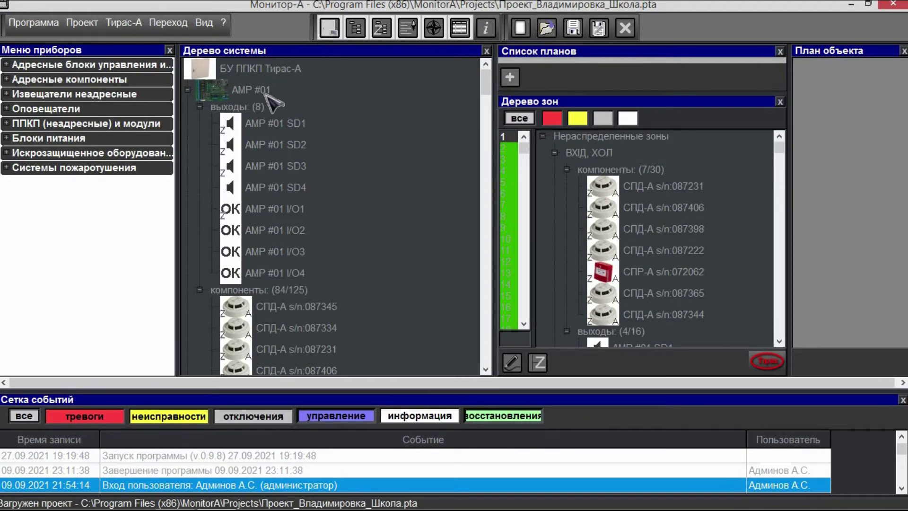
- Review the older program start, shutdown and user login entries in the event grid
{"action": "key", "text": "Down"}
{"action": "key", "text": "Down"}
{"action": "key", "text": "Down"}
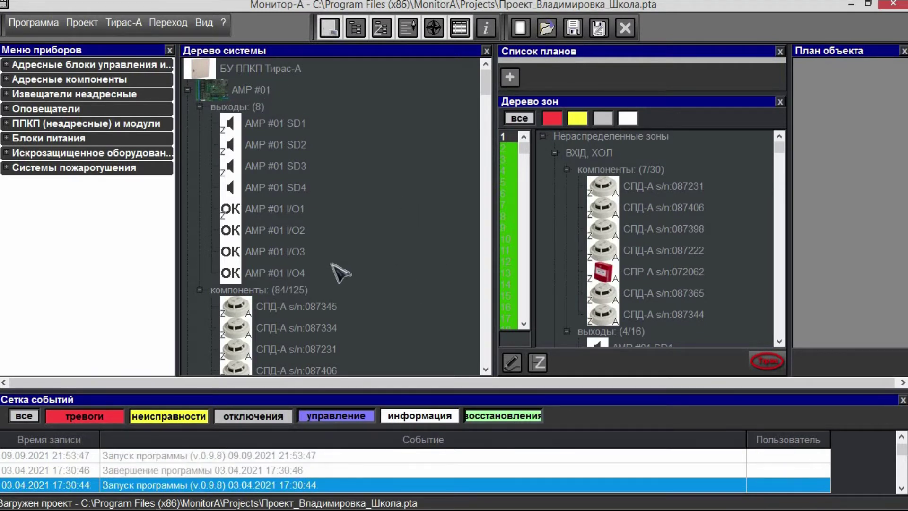
- Examine the whole system tree, from AMP #01 with its outputs and components through AMP #02 to АПК #01
{"action": "left_click_drag", "start_coordinate": [486, 85], "coordinate": [489, 241]}
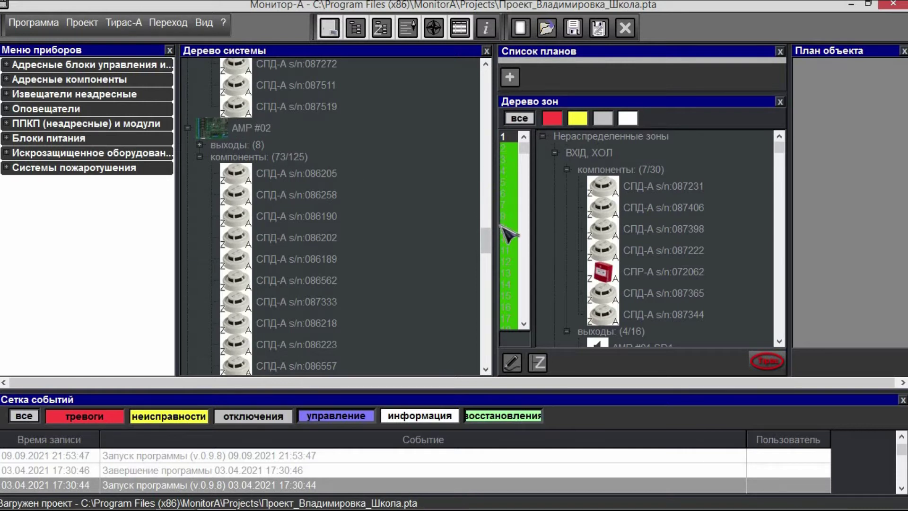
{"action": "left_click_drag", "start_coordinate": [487, 240], "coordinate": [436, 68]}
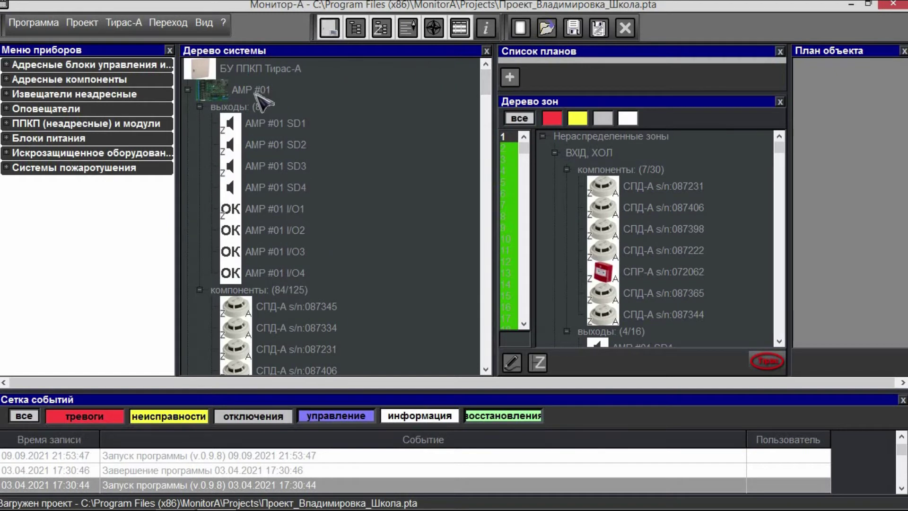
{"action": "left_click", "coordinate": [211, 90]}
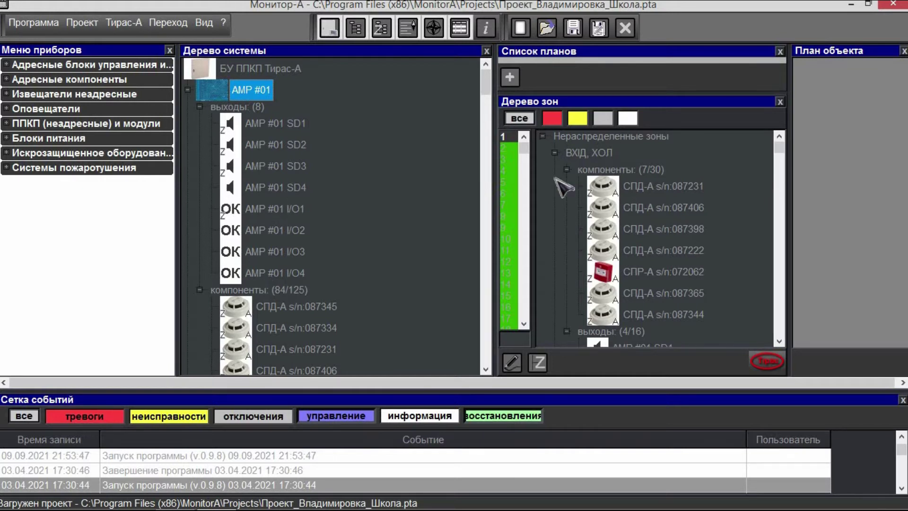
{"action": "left_click_drag", "start_coordinate": [484, 84], "coordinate": [489, 105]}
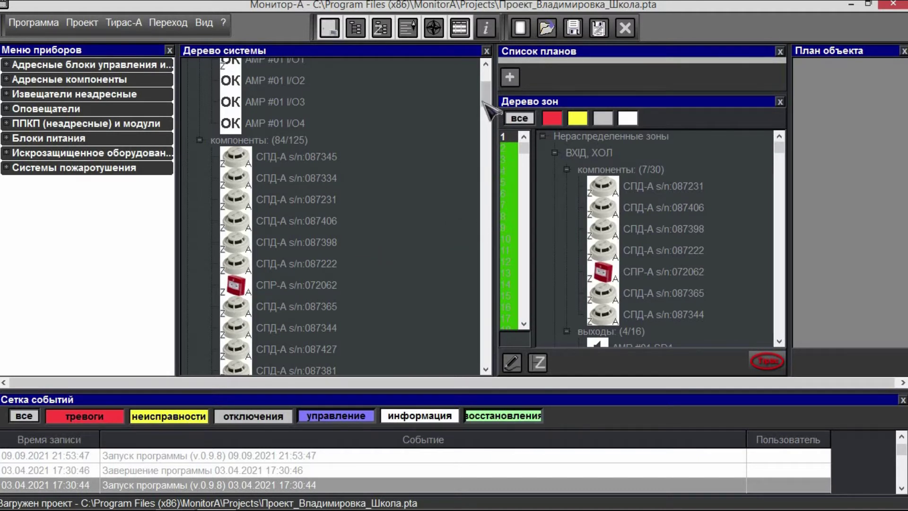
{"action": "left_click_drag", "start_coordinate": [483, 101], "coordinate": [481, 75]}
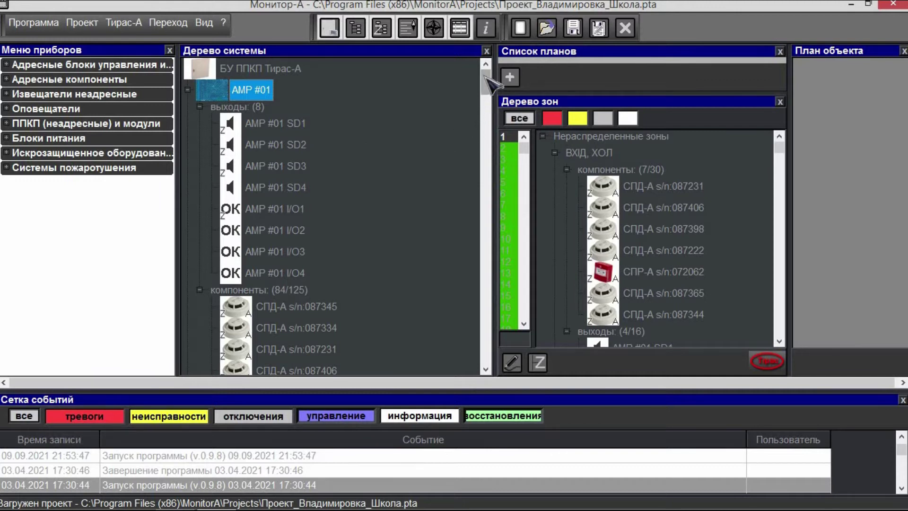
{"action": "left_click_drag", "start_coordinate": [490, 85], "coordinate": [487, 242]}
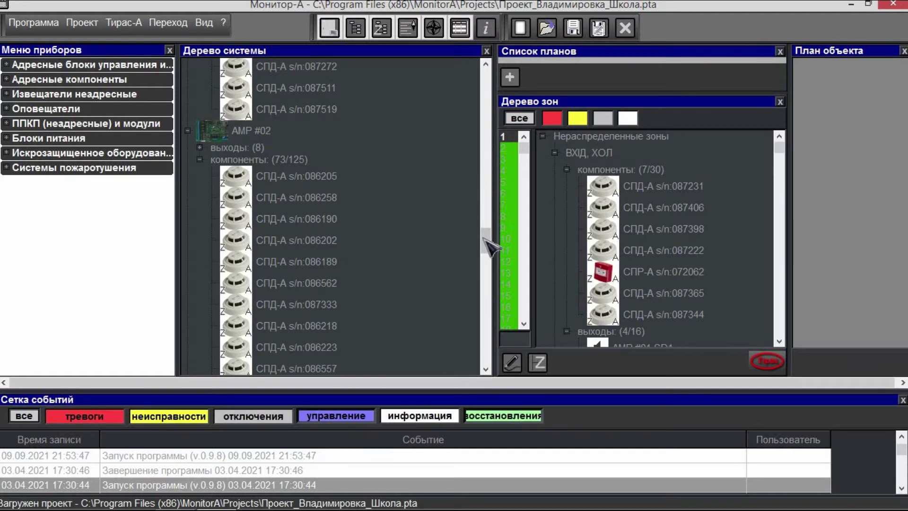
{"action": "left_click_drag", "start_coordinate": [488, 240], "coordinate": [492, 364]}
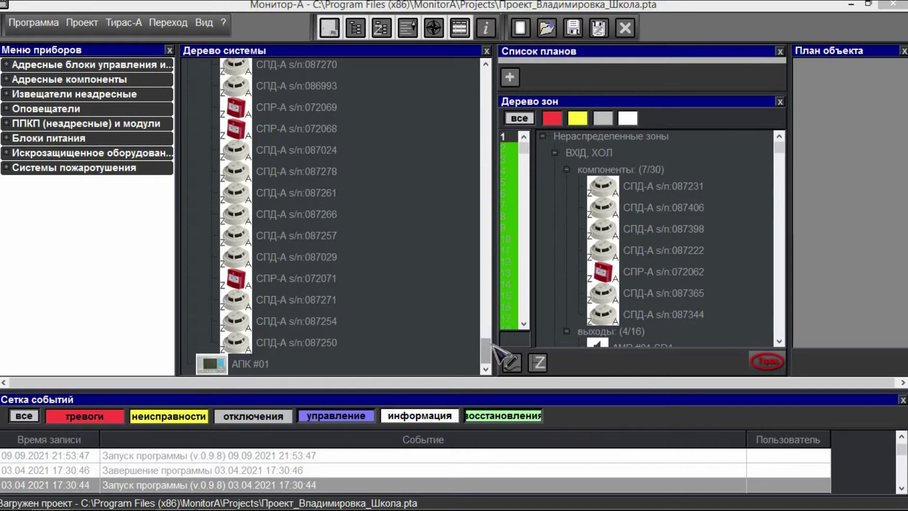
{"action": "left_click_drag", "start_coordinate": [486, 351], "coordinate": [474, 72]}
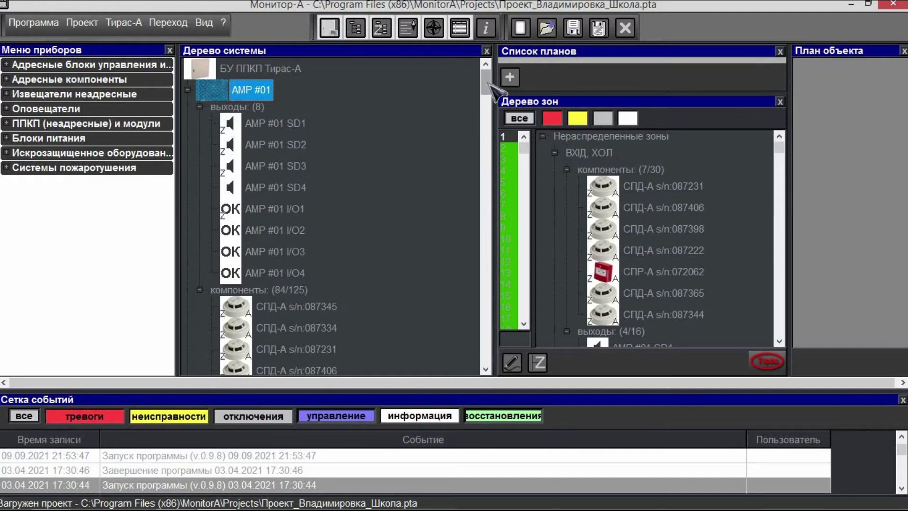
- Inspect the СПД-А, СПТ-А and СПР-А devices listed among AMP #01's components in the system tree
{"action": "left_click_drag", "start_coordinate": [484, 81], "coordinate": [484, 111]}
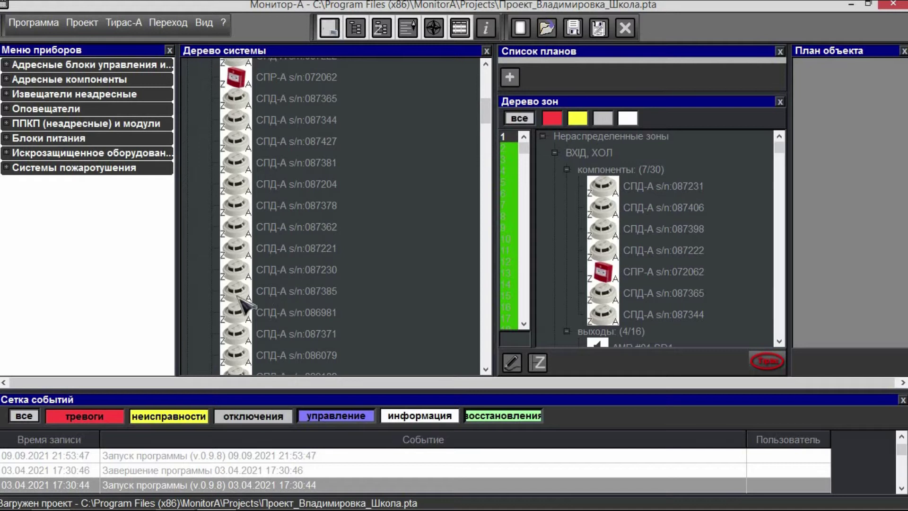
{"action": "scroll", "coordinate": [307, 289], "scroll_direction": "down", "scroll_amount": 3}
{"action": "scroll", "coordinate": [308, 288], "scroll_direction": "up", "scroll_amount": 5}
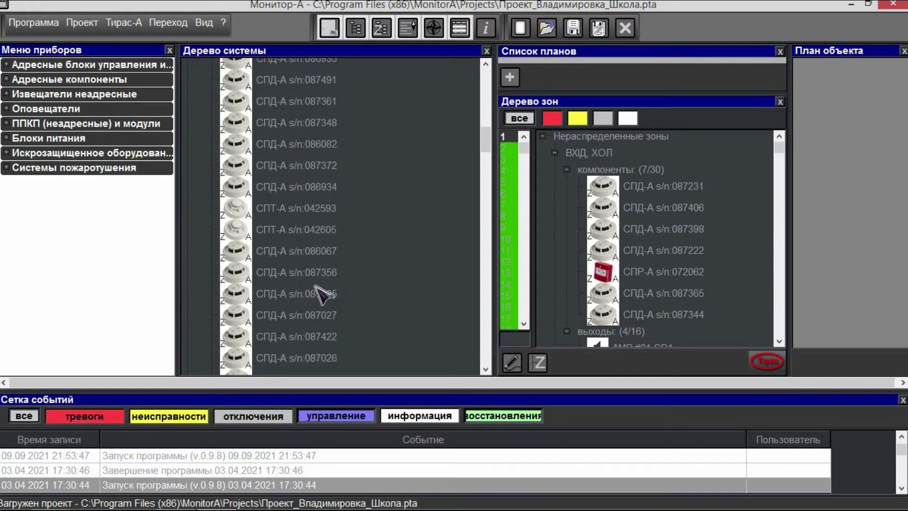
{"action": "scroll", "coordinate": [311, 287], "scroll_direction": "up", "scroll_amount": 3}
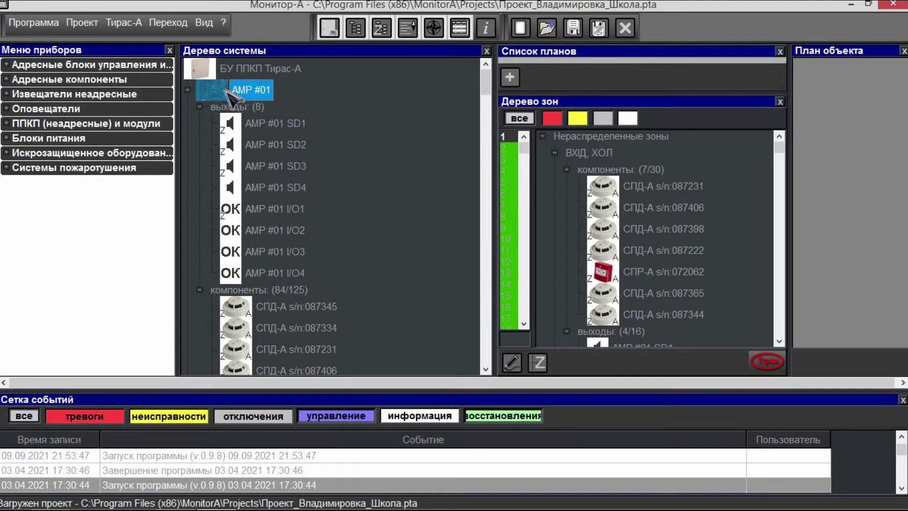
{"action": "left_click", "coordinate": [308, 102]}
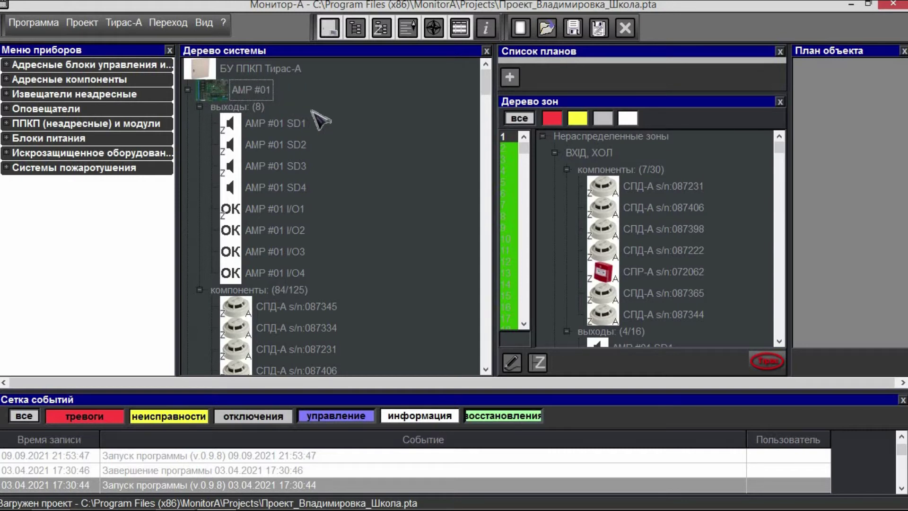
{"action": "scroll", "coordinate": [337, 321], "scroll_direction": "down", "scroll_amount": 3}
{"action": "scroll", "coordinate": [337, 322], "scroll_direction": "down", "scroll_amount": 10}
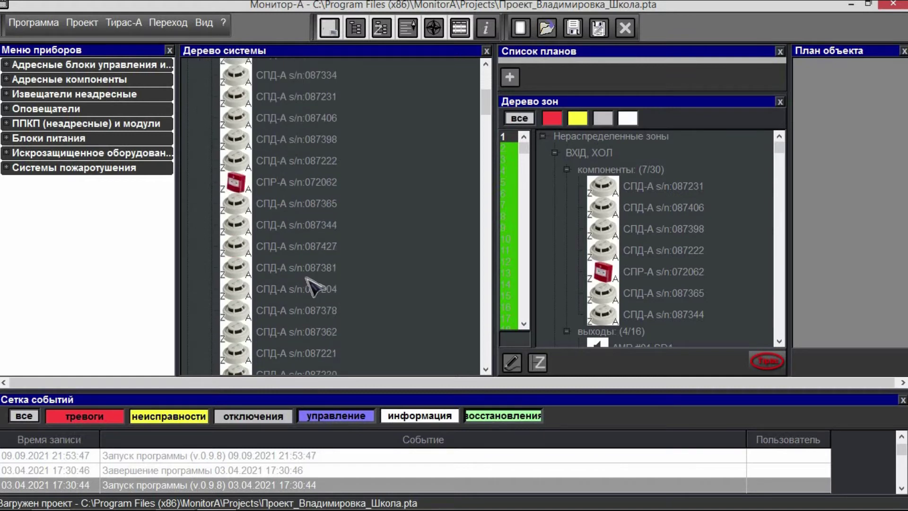
{"action": "scroll", "coordinate": [310, 286], "scroll_direction": "down", "scroll_amount": 8}
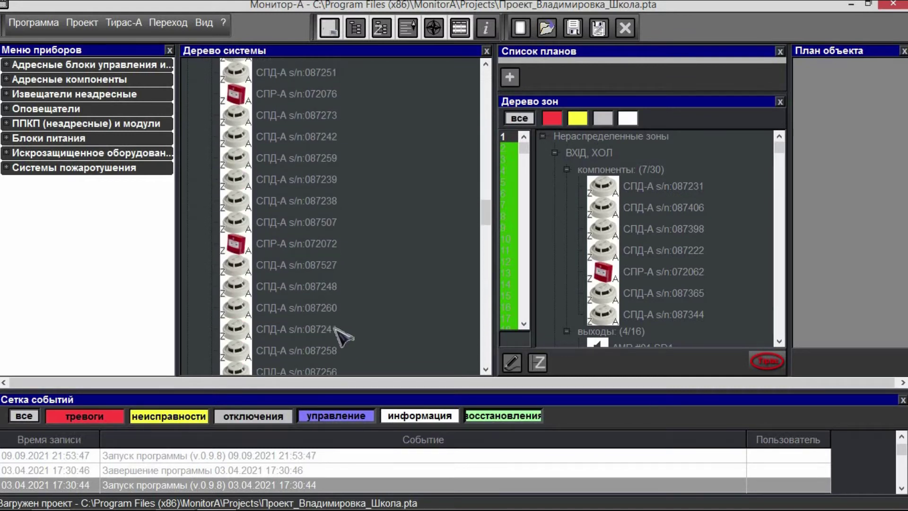
{"action": "scroll", "coordinate": [308, 318], "scroll_direction": "up", "scroll_amount": 10}
{"action": "scroll", "coordinate": [310, 316], "scroll_direction": "up", "scroll_amount": 10}
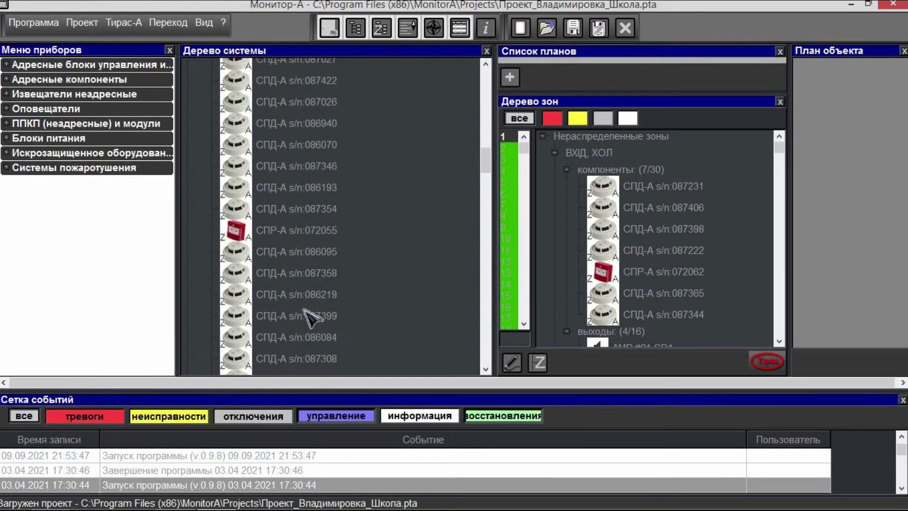
{"action": "scroll", "coordinate": [310, 316], "scroll_direction": "up", "scroll_amount": 2}
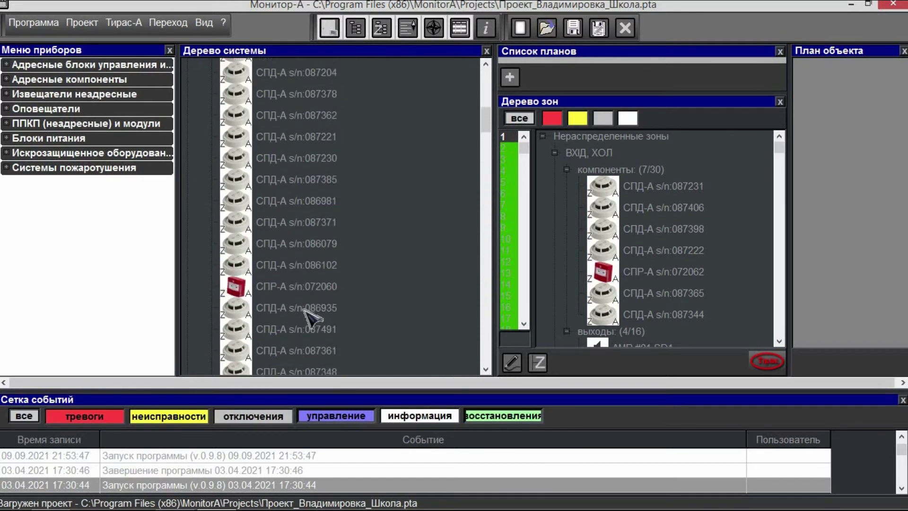
{"action": "scroll", "coordinate": [310, 316], "scroll_direction": "up", "scroll_amount": 4}
{"action": "scroll", "coordinate": [310, 316], "scroll_direction": "up", "scroll_amount": 3}
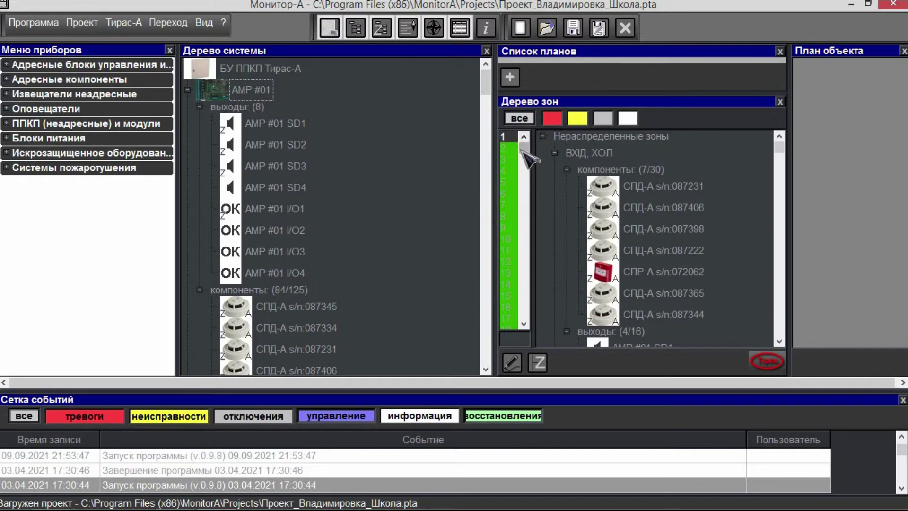
- Examine the components and outputs assigned to each zone in the zone tree, starting from the ВХІД, ХОЛ zone
{"action": "mouse_move", "coordinate": [524, 150]}
{"action": "left_mouse_down"}
{"action": "mouse_move", "coordinate": [526, 186]}
{"action": "mouse_move", "coordinate": [524, 142]}
{"action": "left_mouse_up"}
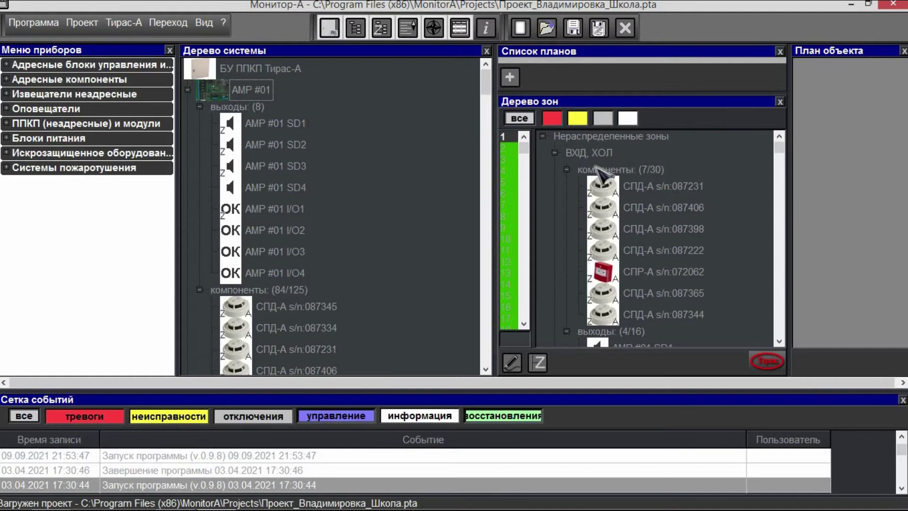
{"action": "scroll", "coordinate": [672, 268], "scroll_direction": "down", "scroll_amount": 2}
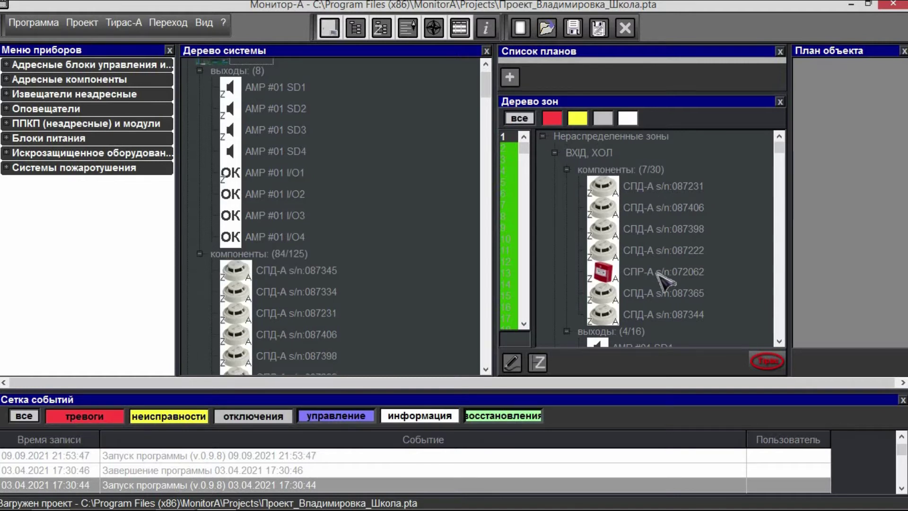
{"action": "scroll", "coordinate": [668, 235], "scroll_direction": "down", "scroll_amount": 4}
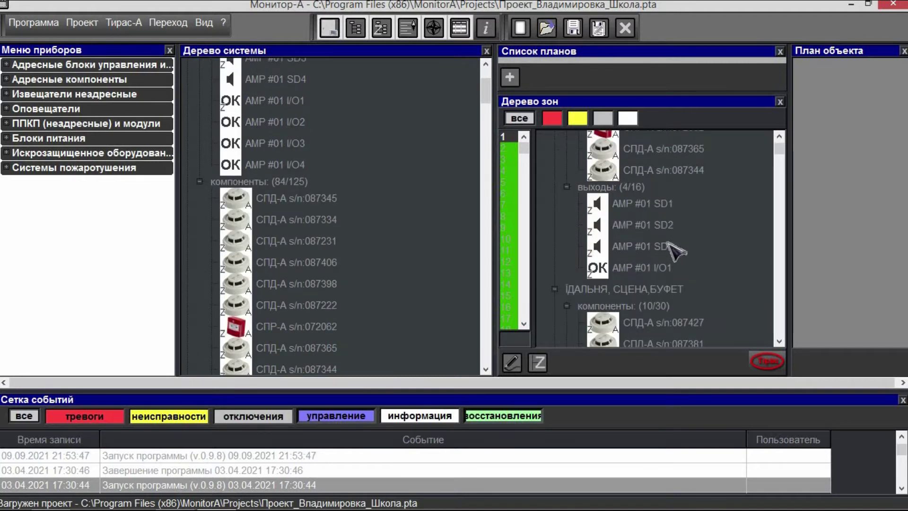
{"action": "scroll", "coordinate": [665, 212], "scroll_direction": "down", "scroll_amount": 5}
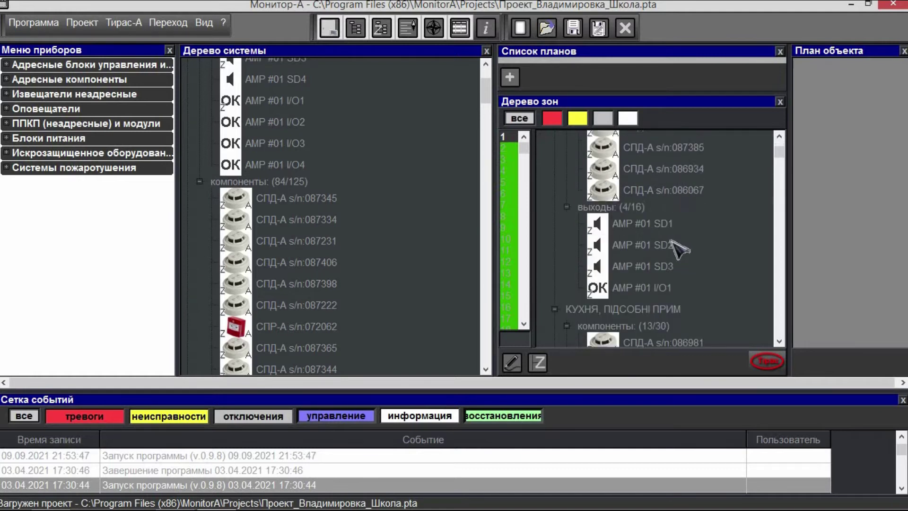
{"action": "scroll", "coordinate": [684, 234], "scroll_direction": "down", "scroll_amount": 6}
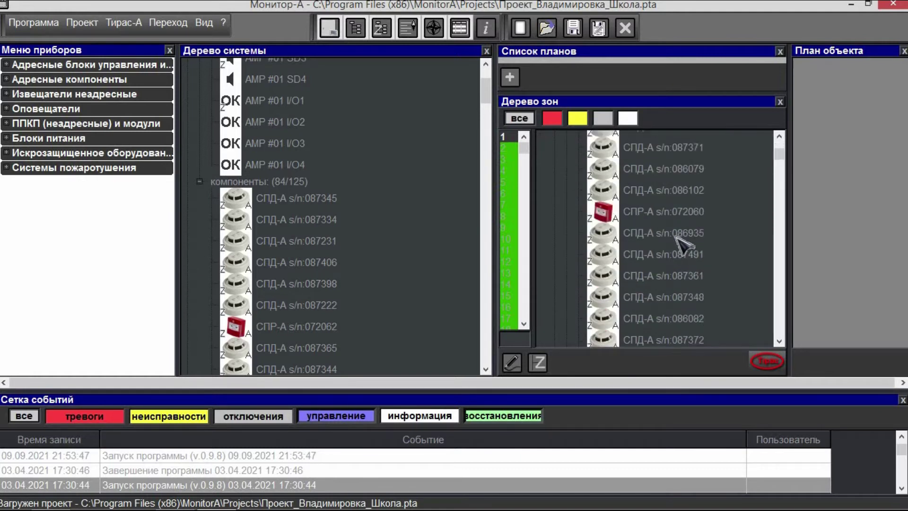
{"action": "scroll", "coordinate": [628, 265], "scroll_direction": "down", "scroll_amount": 4}
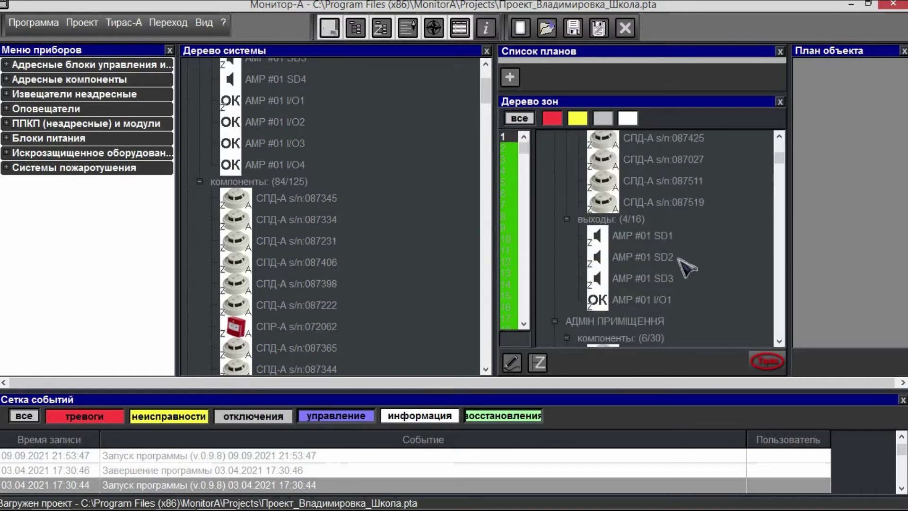
{"action": "scroll", "coordinate": [689, 300], "scroll_direction": "down", "scroll_amount": 3}
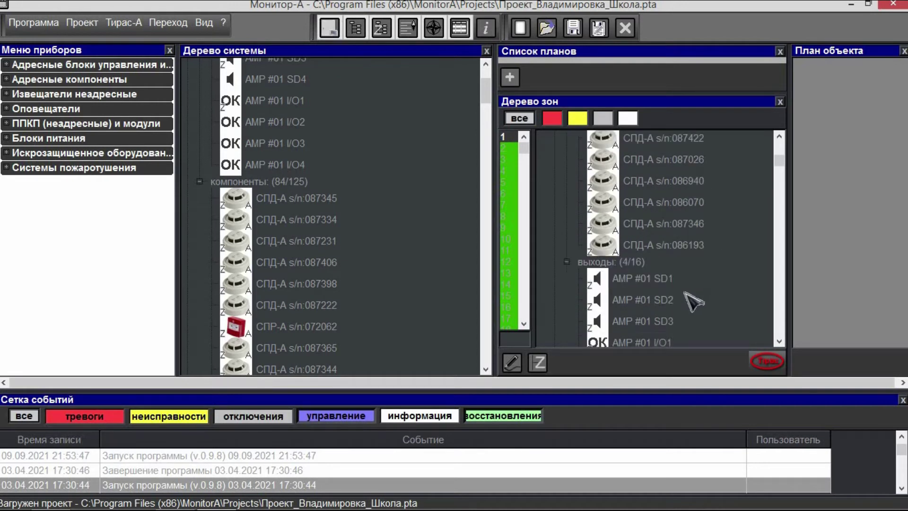
- Examine the components and outputs assigned to the КОРИДОР ФАСАД 1 П zone and the zones before it in the zone tree
{"action": "scroll", "coordinate": [659, 294], "scroll_direction": "down", "scroll_amount": 3}
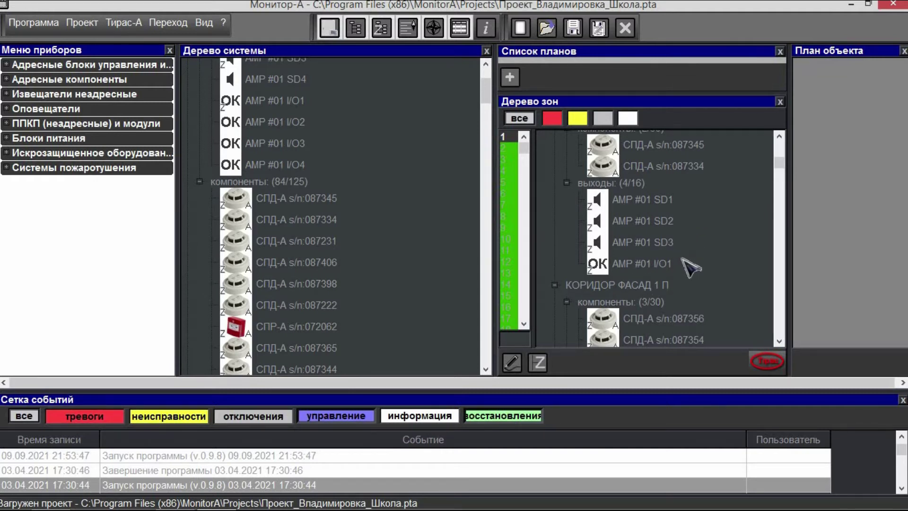
{"action": "scroll", "coordinate": [678, 267], "scroll_direction": "down", "scroll_amount": 2}
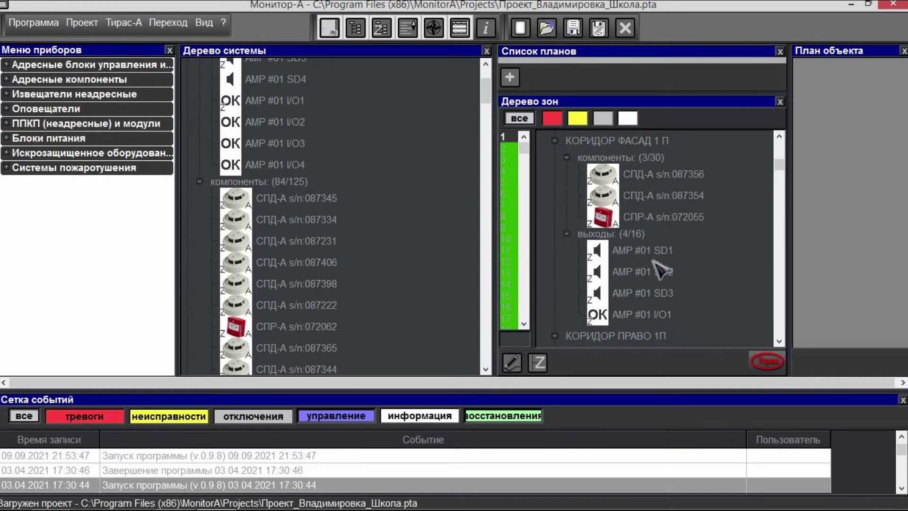
{"action": "scroll", "coordinate": [615, 236], "scroll_direction": "up", "scroll_amount": 1}
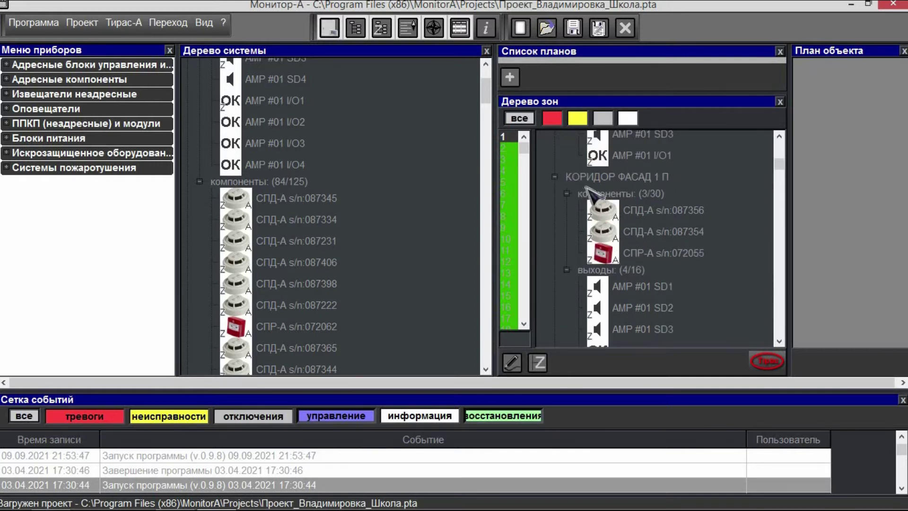
{"action": "scroll", "coordinate": [625, 320], "scroll_direction": "down", "scroll_amount": 1}
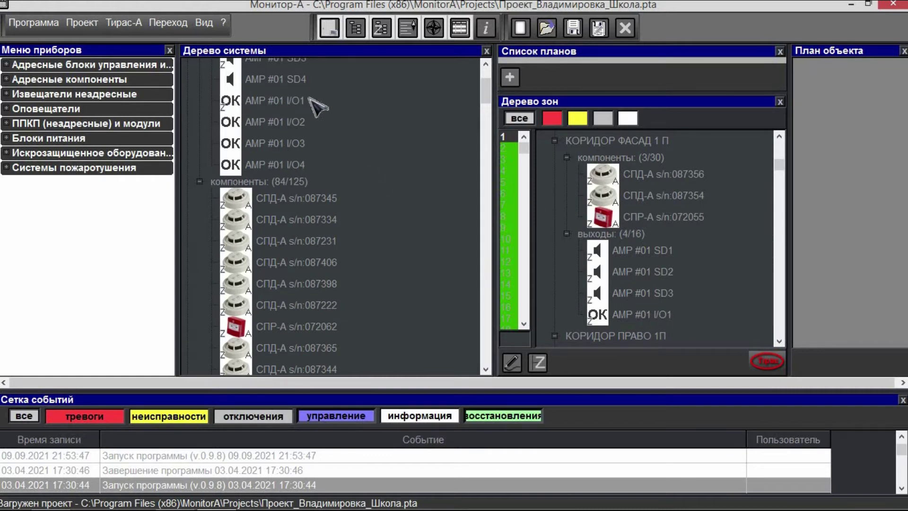
{"action": "scroll", "coordinate": [691, 273], "scroll_direction": "up", "scroll_amount": 2}
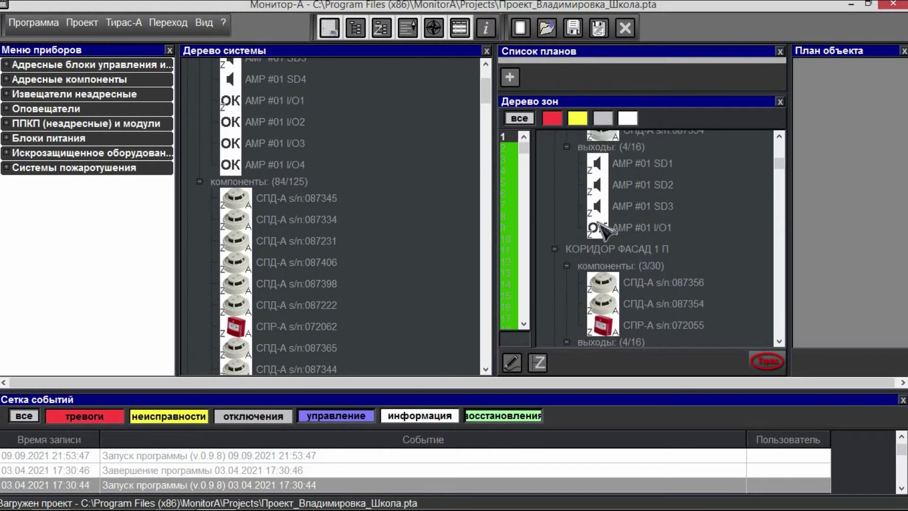
{"action": "scroll", "coordinate": [672, 234], "scroll_direction": "up", "scroll_amount": 1}
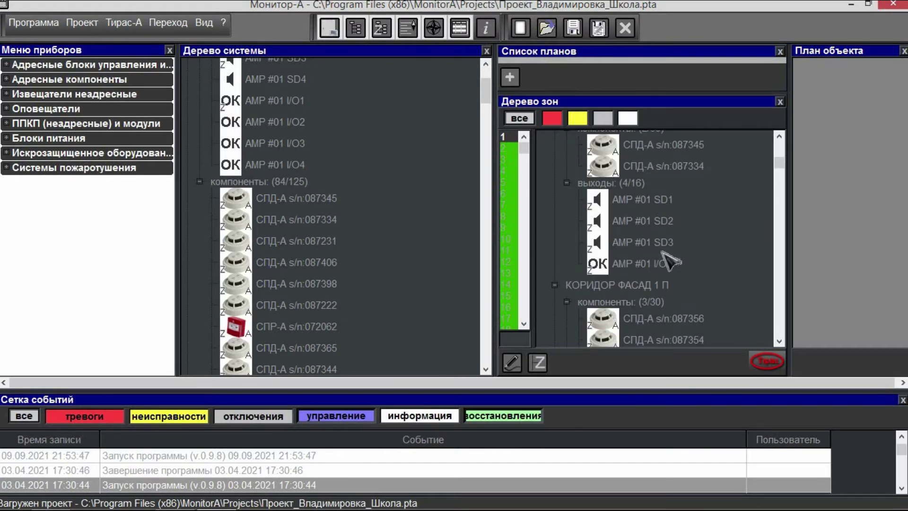
{"action": "scroll", "coordinate": [662, 260], "scroll_direction": "up", "scroll_amount": 2}
{"action": "scroll", "coordinate": [681, 281], "scroll_direction": "down", "scroll_amount": 4}
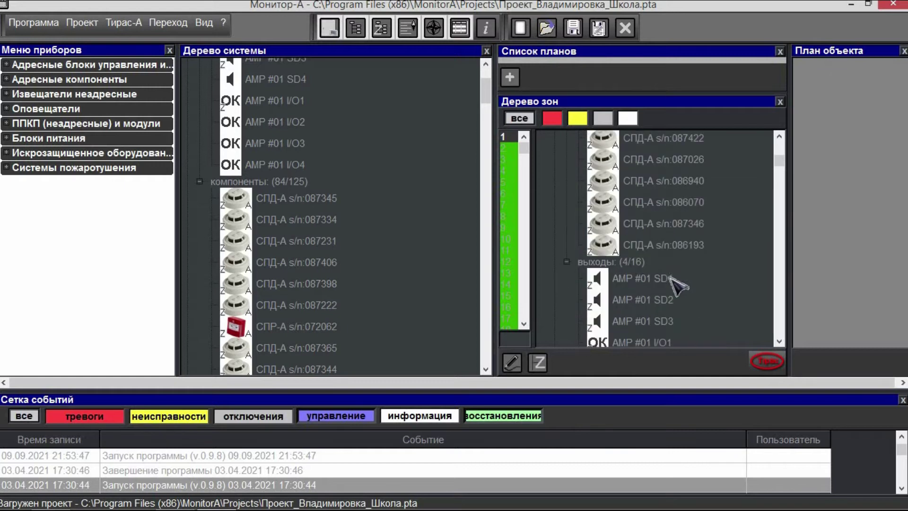
- Open the project's group manager and look through its list of unassigned zones
{"action": "left_click", "coordinate": [75, 23]}
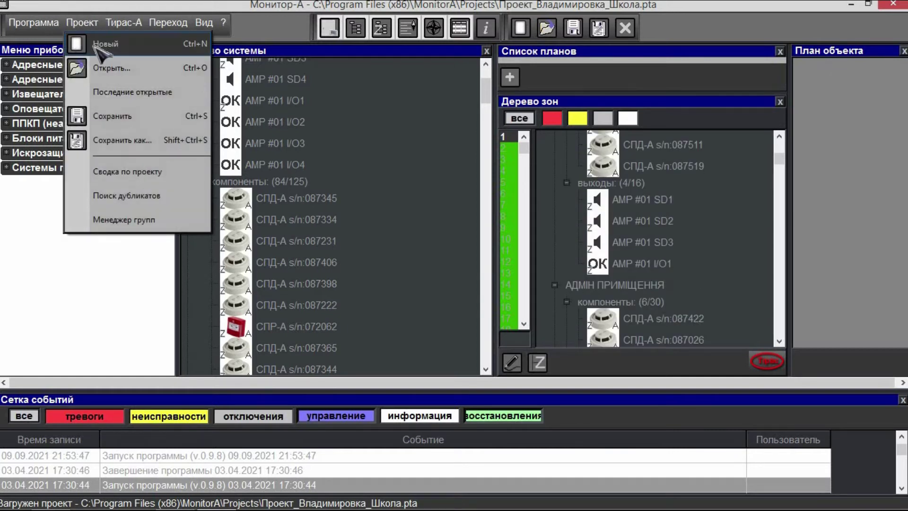
{"action": "mouse_move", "coordinate": [125, 95]}
{"action": "left_click", "coordinate": [142, 223]}
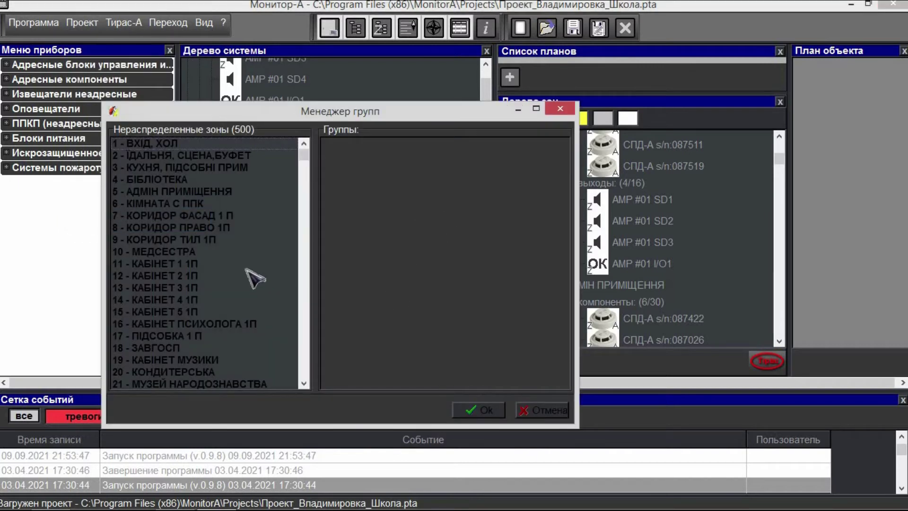
{"action": "scroll", "coordinate": [245, 268], "scroll_direction": "down", "scroll_amount": 9}
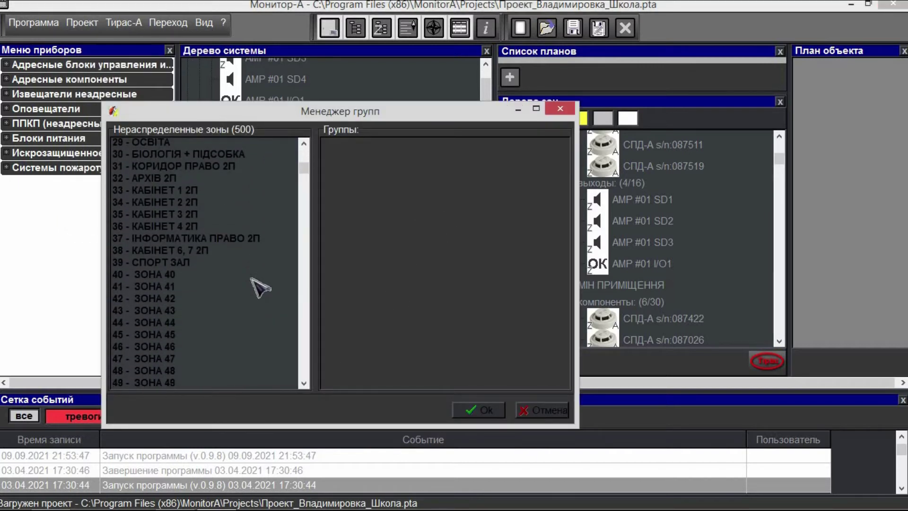
{"action": "scroll", "coordinate": [260, 288], "scroll_direction": "up", "scroll_amount": 8}
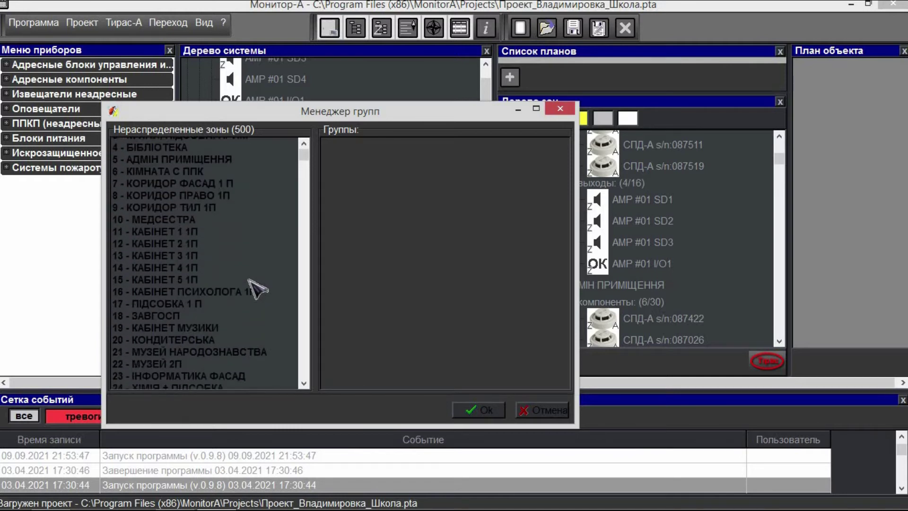
{"action": "scroll", "coordinate": [255, 289], "scroll_direction": "up", "scroll_amount": 1}
{"action": "left_click", "coordinate": [194, 156]}
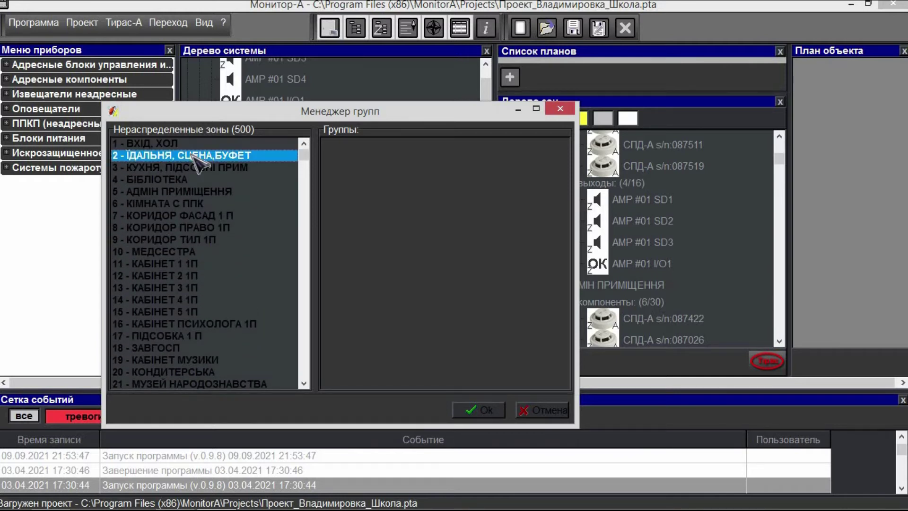
{"action": "left_click", "coordinate": [163, 144]}
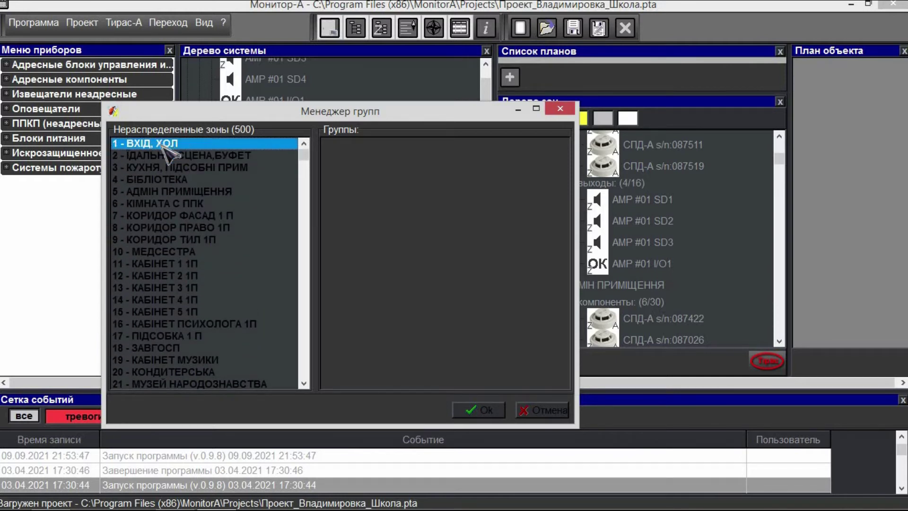
{"action": "left_click", "coordinate": [171, 159]}
{"action": "left_click", "coordinate": [170, 168]}
{"action": "left_click", "coordinate": [165, 181]}
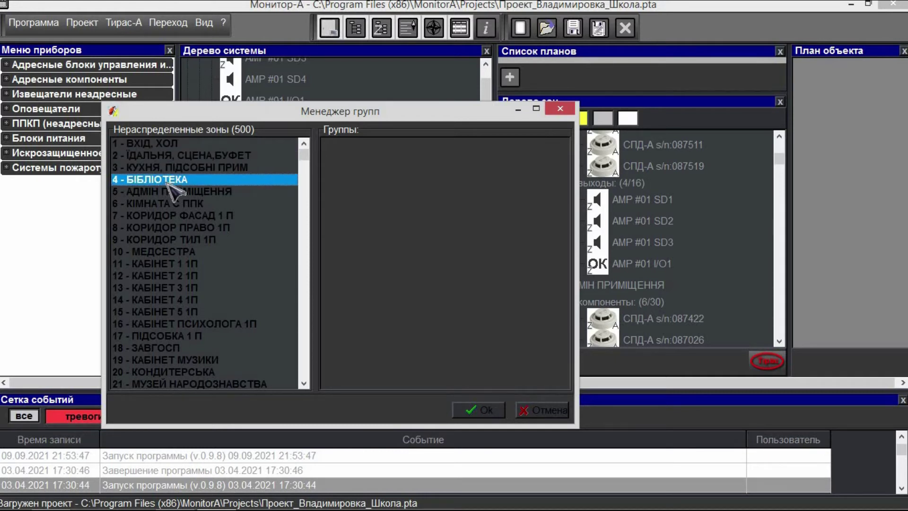
{"action": "left_click", "coordinate": [156, 143]}
{"action": "double_click", "coordinate": [400, 179]}
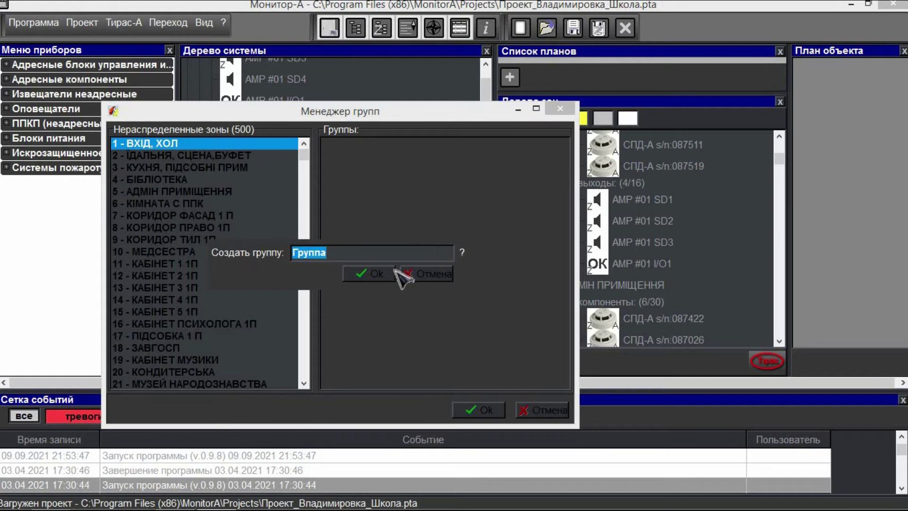
{"action": "left_click", "coordinate": [440, 274]}
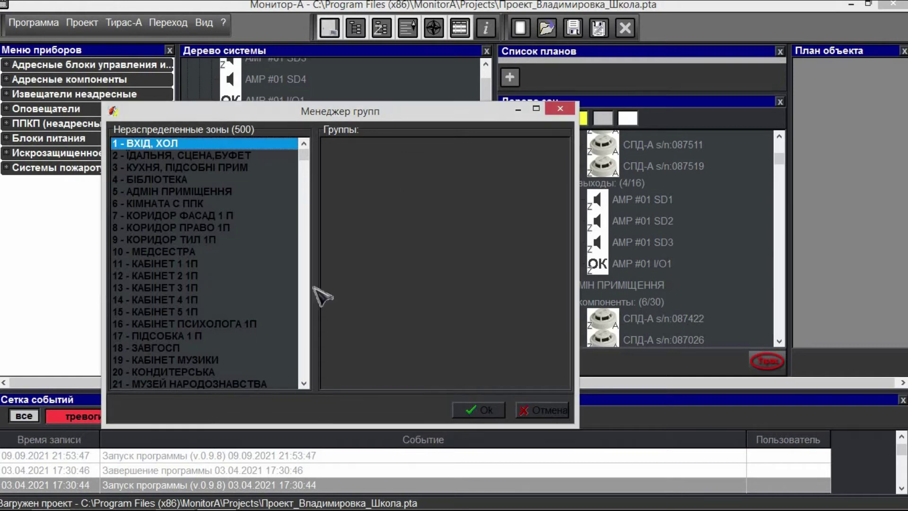
{"action": "scroll", "coordinate": [253, 258], "scroll_direction": "down", "scroll_amount": 14}
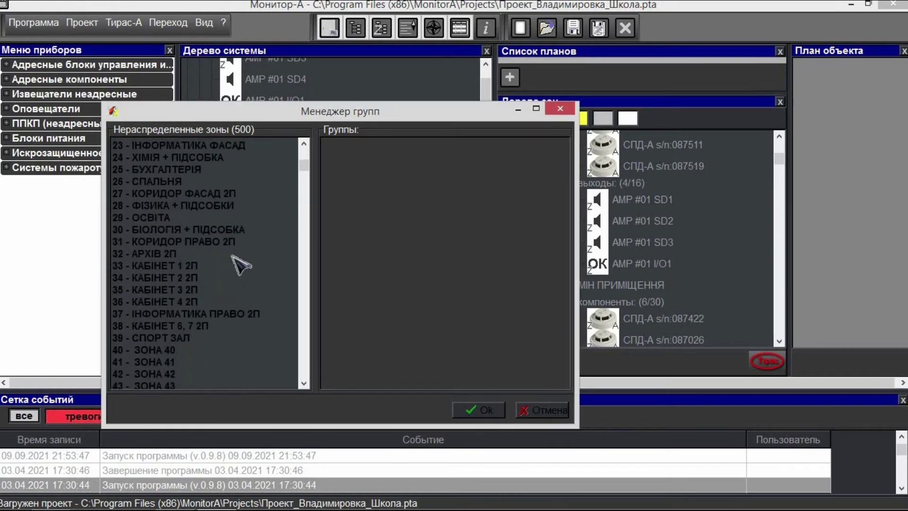
{"action": "scroll", "coordinate": [222, 254], "scroll_direction": "down", "scroll_amount": 16}
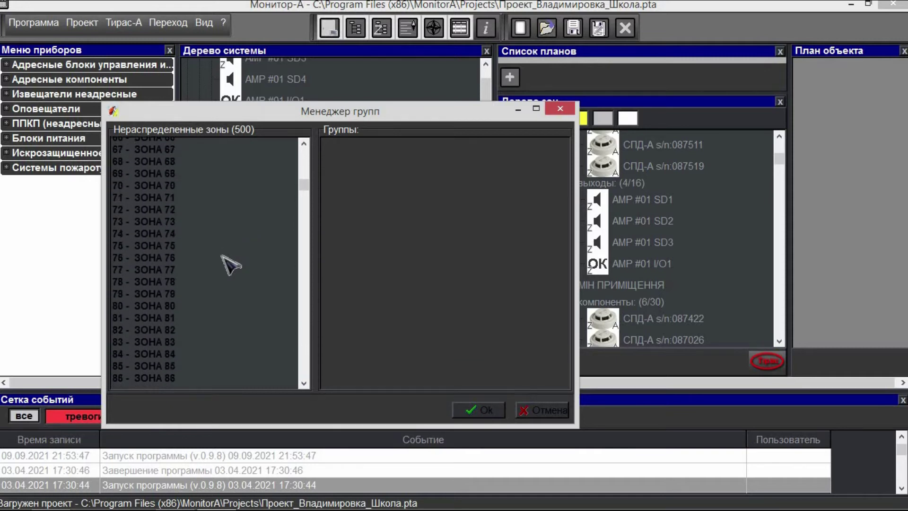
{"action": "scroll", "coordinate": [231, 266], "scroll_direction": "down", "scroll_amount": 1}
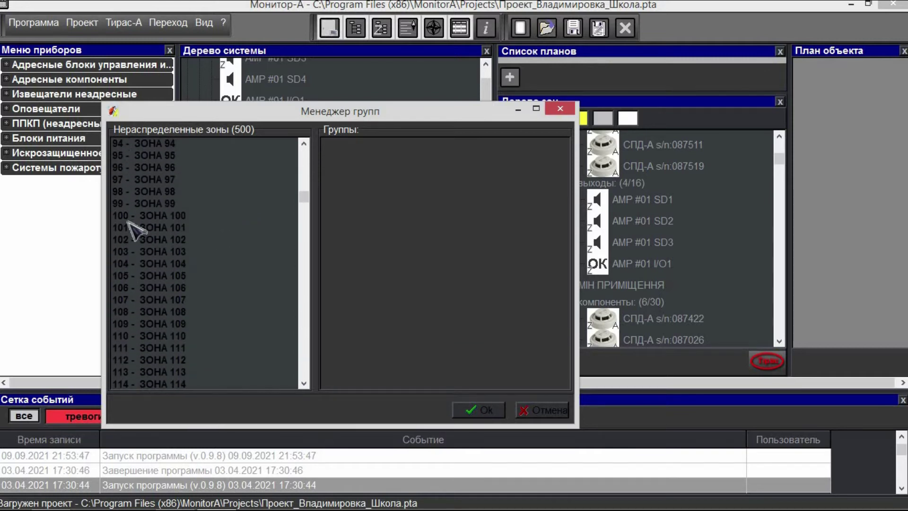
{"action": "left_click", "coordinate": [185, 217]}
{"action": "left_click_drag", "start_coordinate": [365, 155], "coordinate": [367, 158]}
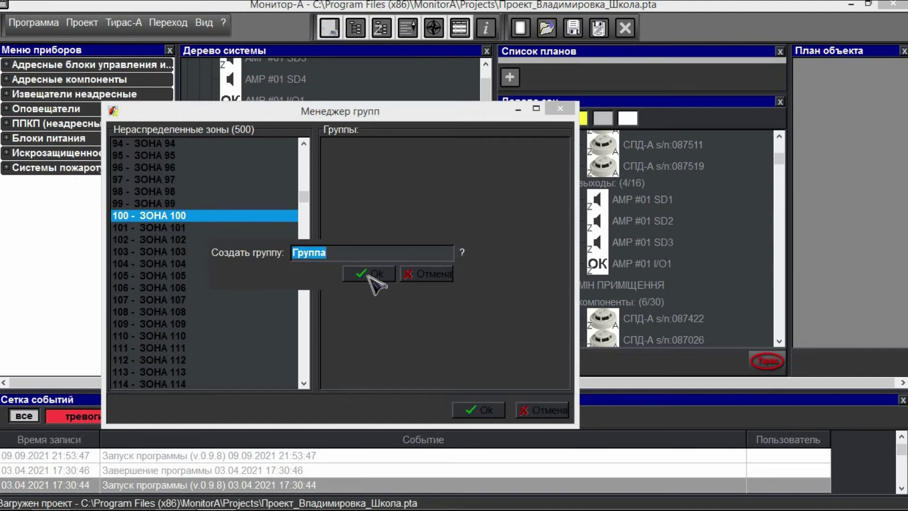
{"action": "left_click", "coordinate": [442, 275]}
- Create a zone group named "Спорт зал 2" from unassigned zone 40 - ЗОНА 40
{"action": "scroll", "coordinate": [265, 286], "scroll_direction": "up", "scroll_amount": 6}
{"action": "scroll", "coordinate": [265, 286], "scroll_direction": "up", "scroll_amount": 17}
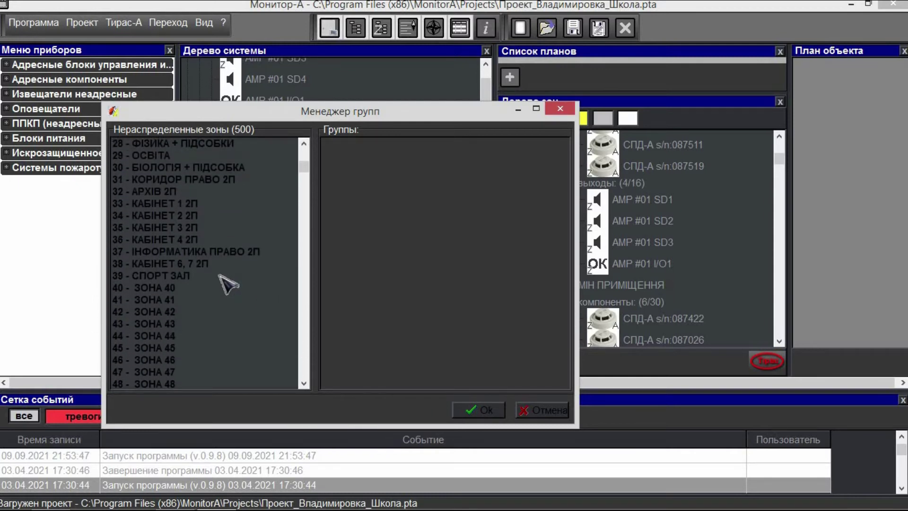
{"action": "left_click", "coordinate": [144, 289]}
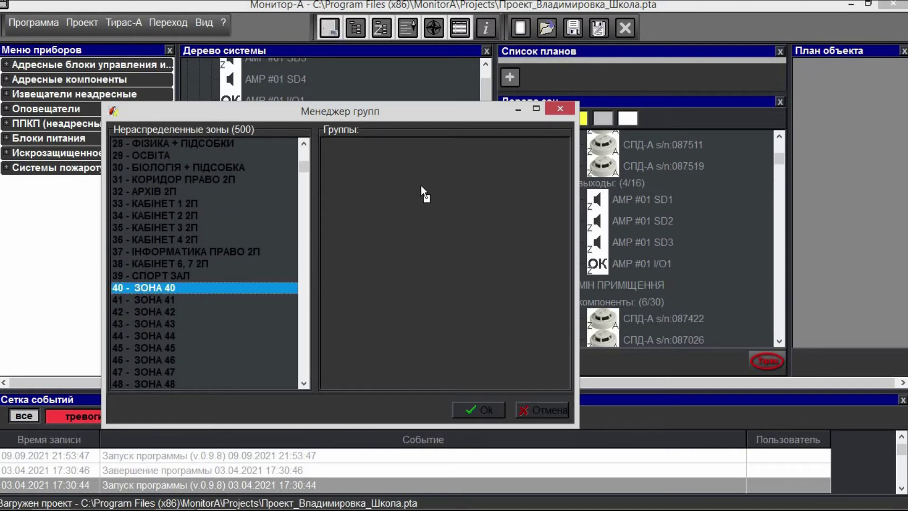
{"action": "double_click", "coordinate": [395, 164]}
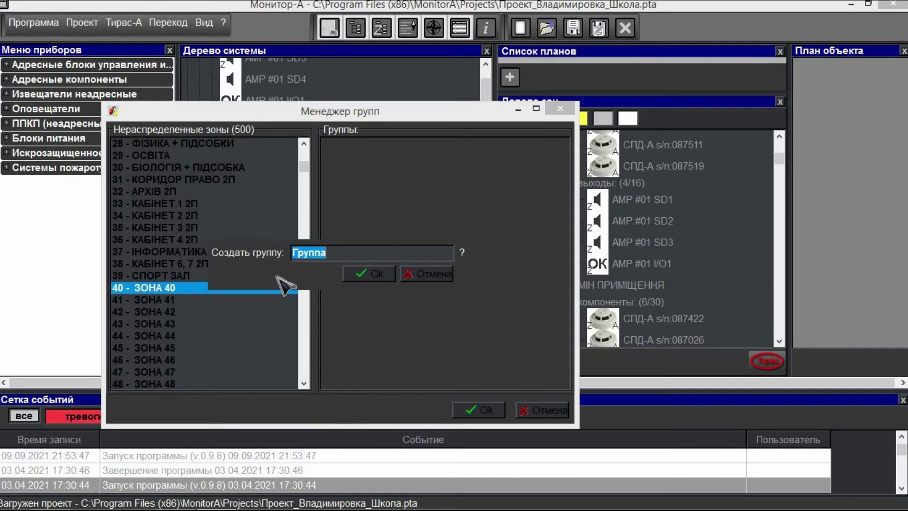
{"action": "type", "text": "Спорт зал 2"}
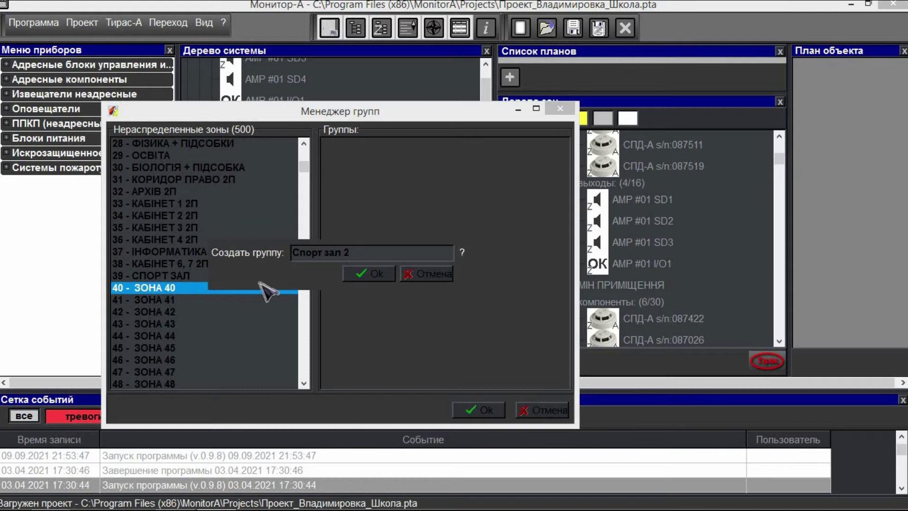
{"action": "left_click", "coordinate": [379, 274]}
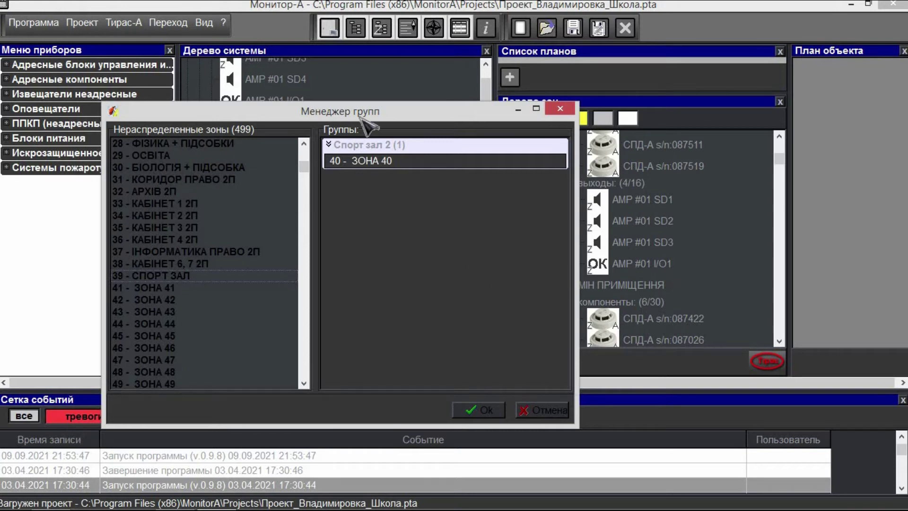
- Move the group manager window clear of the zone tree and collapse the Спорт зал 2 group
{"action": "left_click_drag", "start_coordinate": [417, 110], "coordinate": [286, 87]}
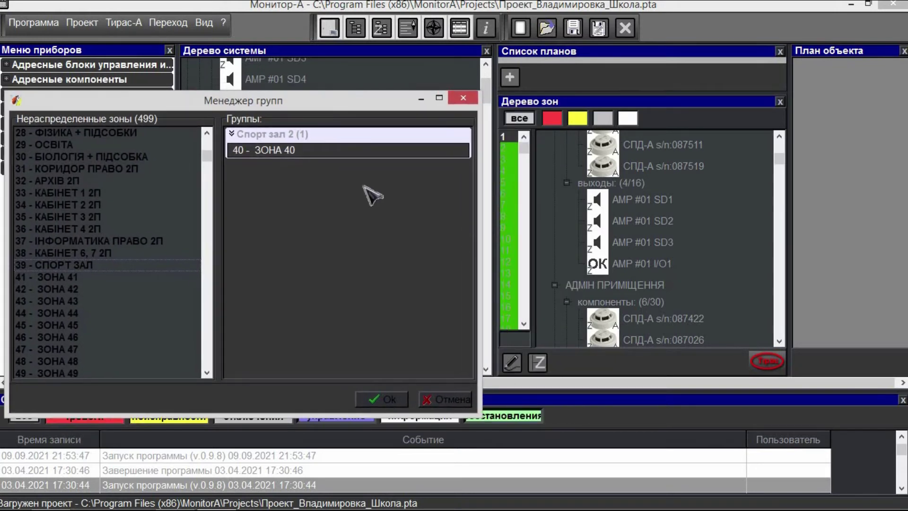
{"action": "left_click", "coordinate": [265, 152]}
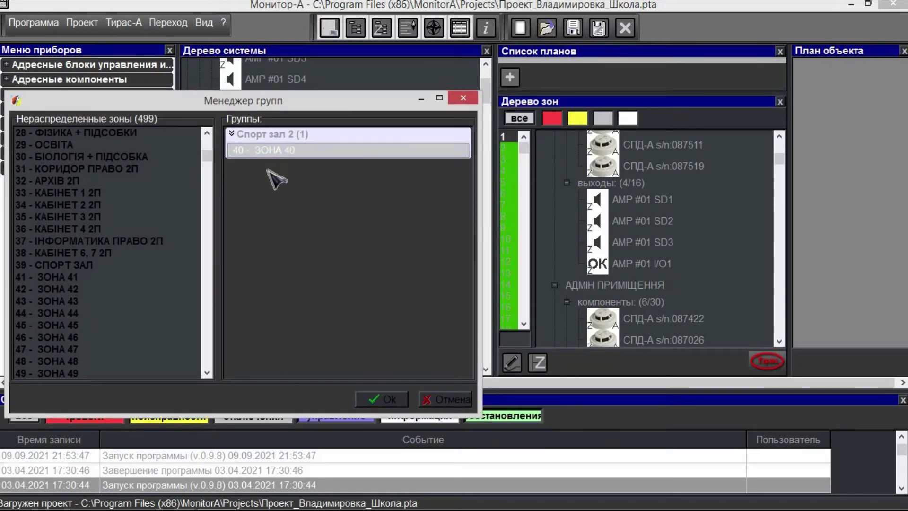
{"action": "left_click", "coordinate": [232, 134]}
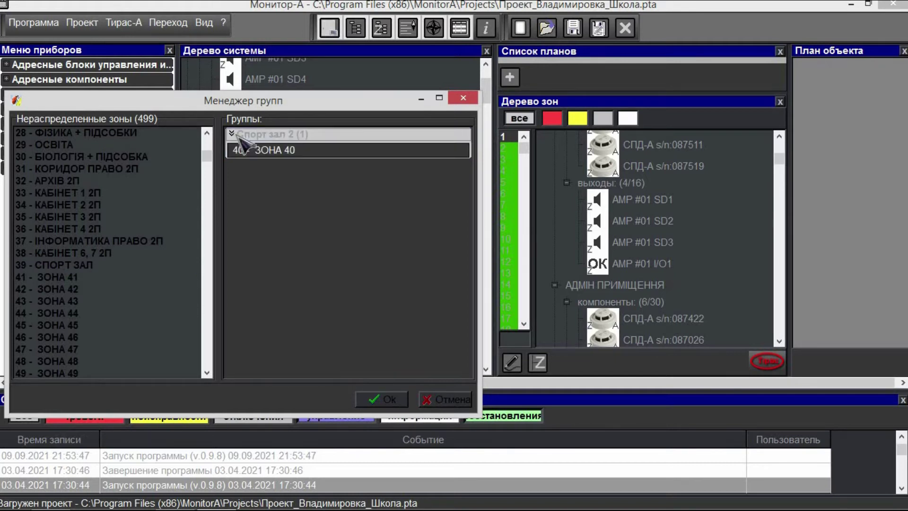
{"action": "left_click", "coordinate": [263, 140]}
{"action": "left_click", "coordinate": [290, 138]}
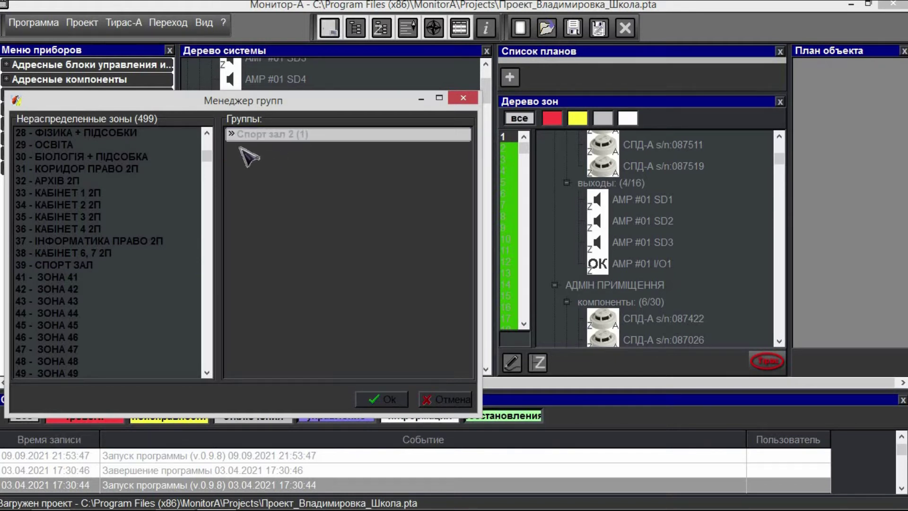
- Select zone 1 - ВХІД, ХОЛ among the unassigned zones and expand the Спорт зал 2 group
{"action": "left_click", "coordinate": [104, 134]}
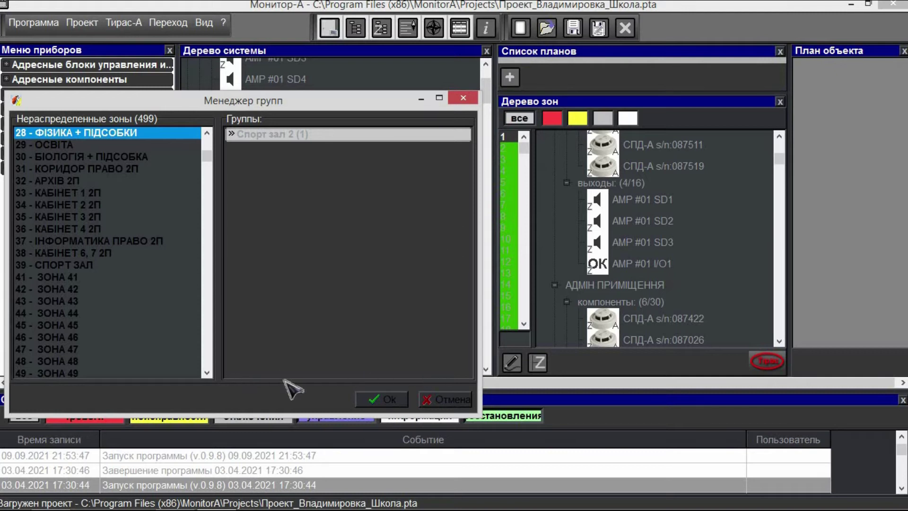
{"action": "left_click", "coordinate": [127, 204]}
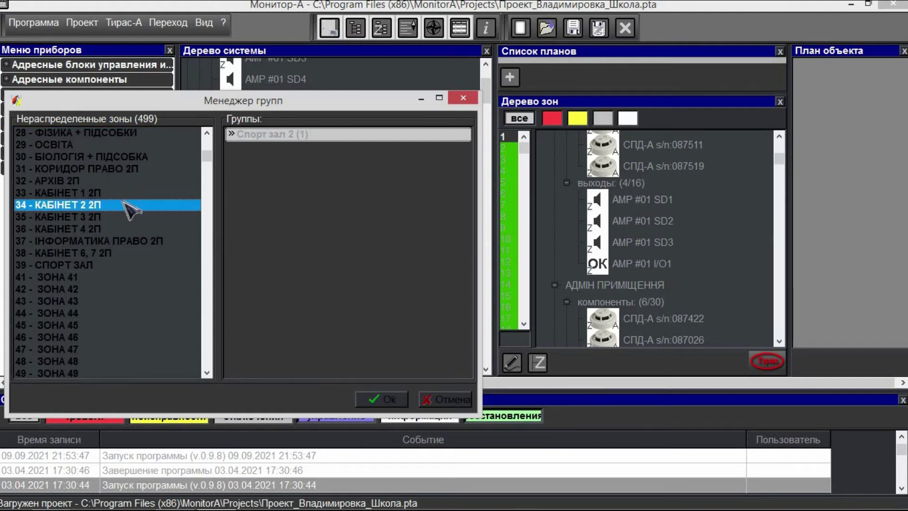
{"action": "scroll", "coordinate": [130, 207], "scroll_direction": "up", "scroll_amount": 9}
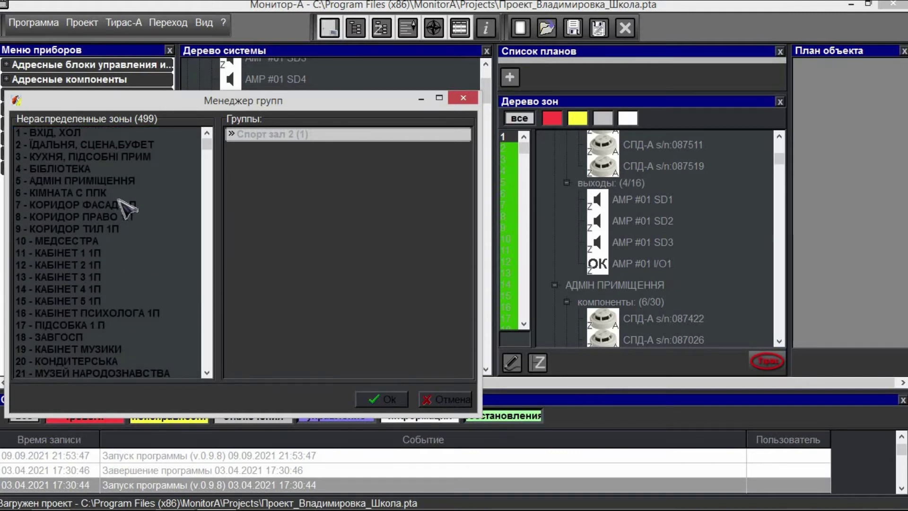
{"action": "left_click", "coordinate": [71, 143]}
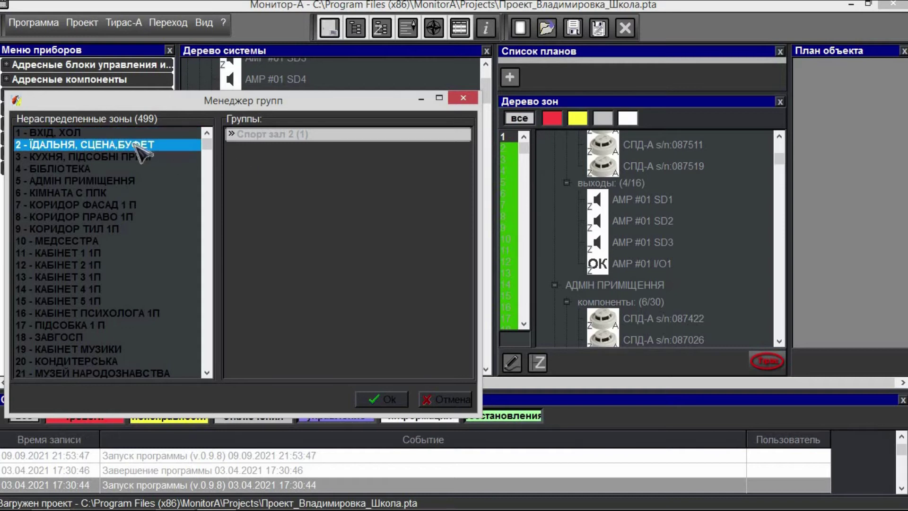
{"action": "left_click", "coordinate": [121, 133]}
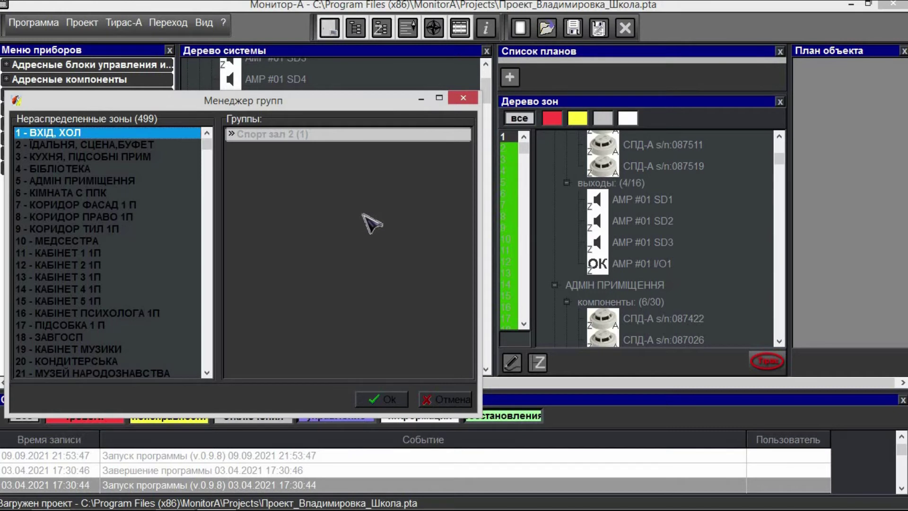
{"action": "left_click", "coordinate": [372, 136]}
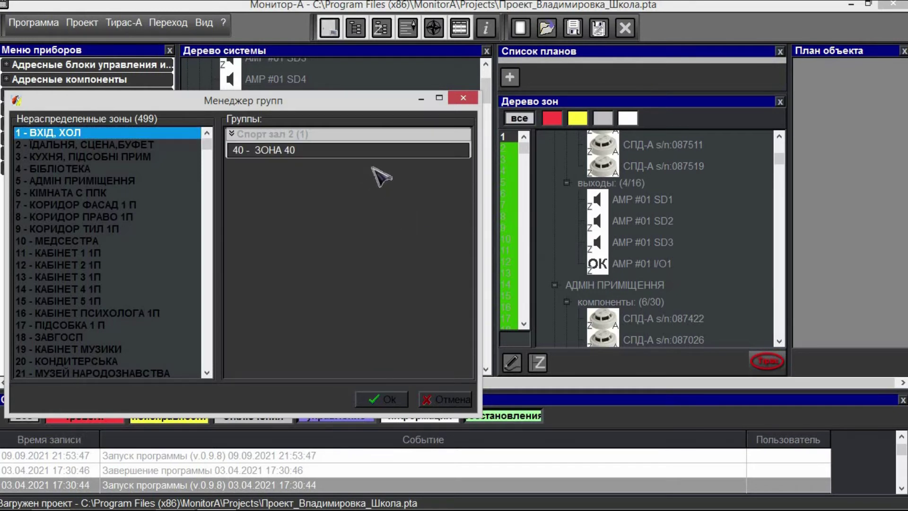
- Delete the Спорт зал 2 group from the group manager
{"action": "right_click", "coordinate": [365, 137]}
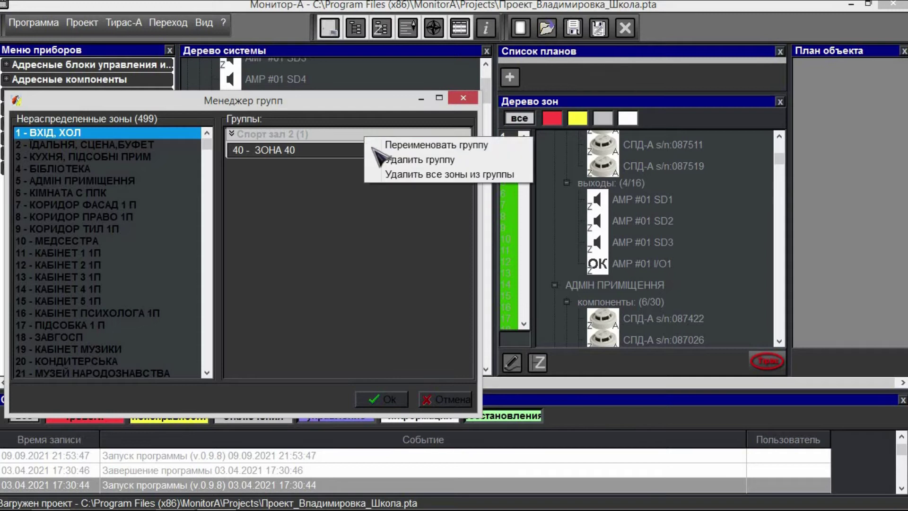
{"action": "left_click", "coordinate": [416, 171]}
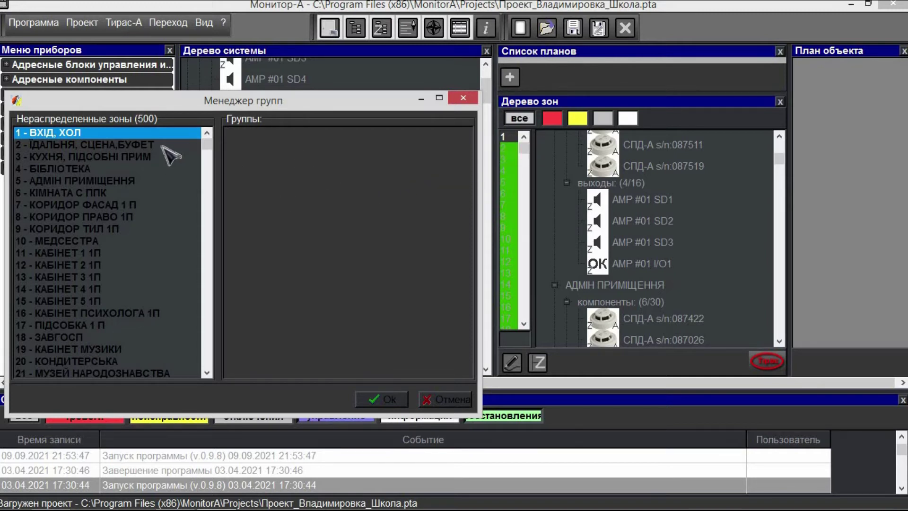
{"action": "double_click", "coordinate": [310, 162]}
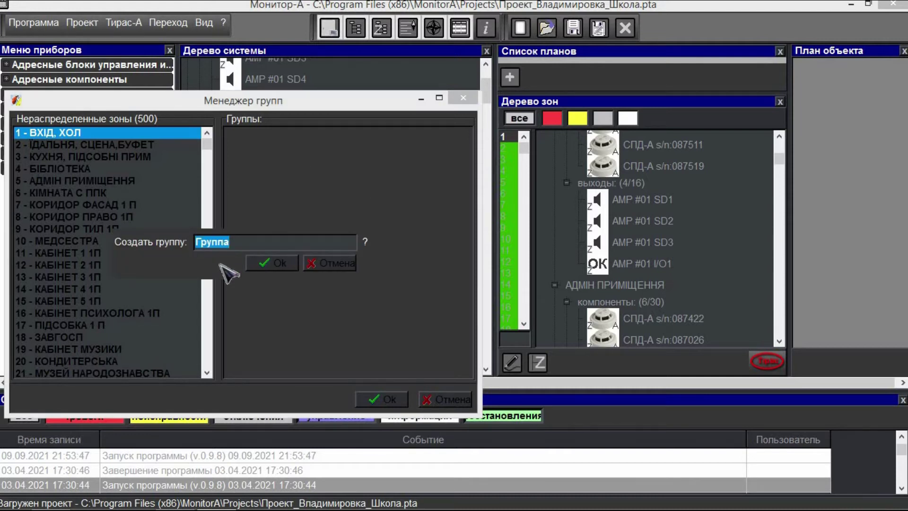
{"action": "type", "text": "Перший"}
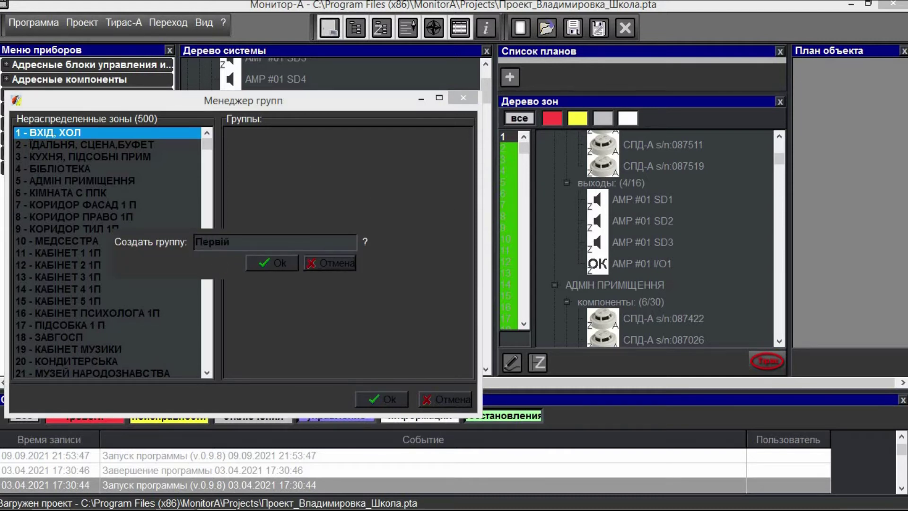
{"action": "left_click", "coordinate": [329, 263]}
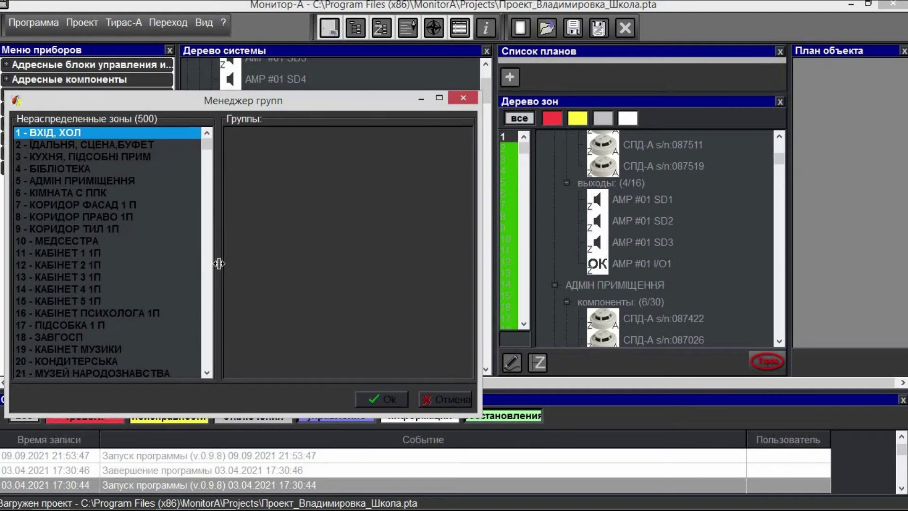
- Create a zone group named "Первый этаж" from unassigned zone 1 - ВХІД, ХОЛ
{"action": "double_click", "coordinate": [296, 191]}
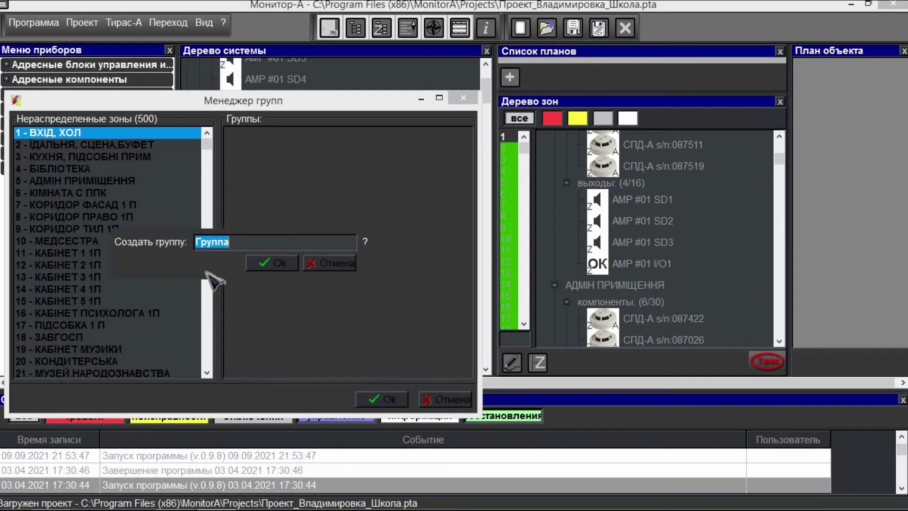
{"action": "left_click", "coordinate": [256, 245]}
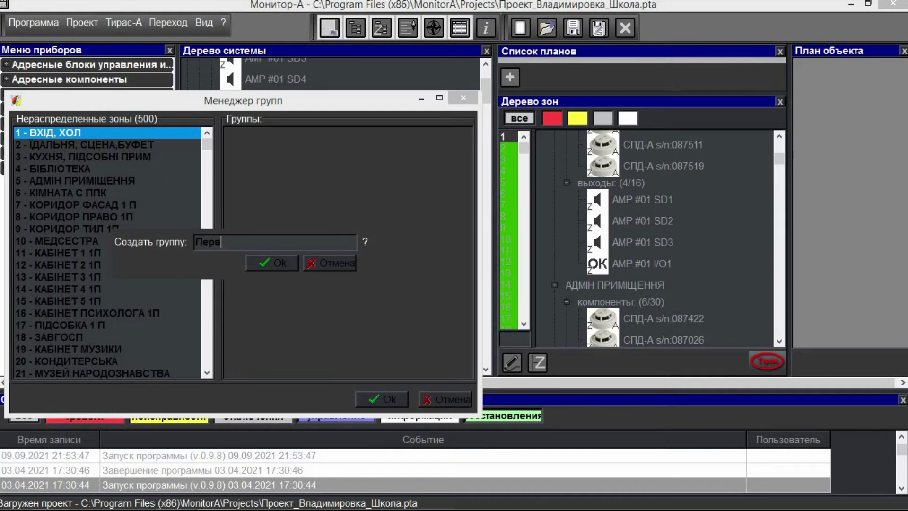
{"action": "type", "text": "ыф"}
{"action": "left_click", "coordinate": [279, 264]}
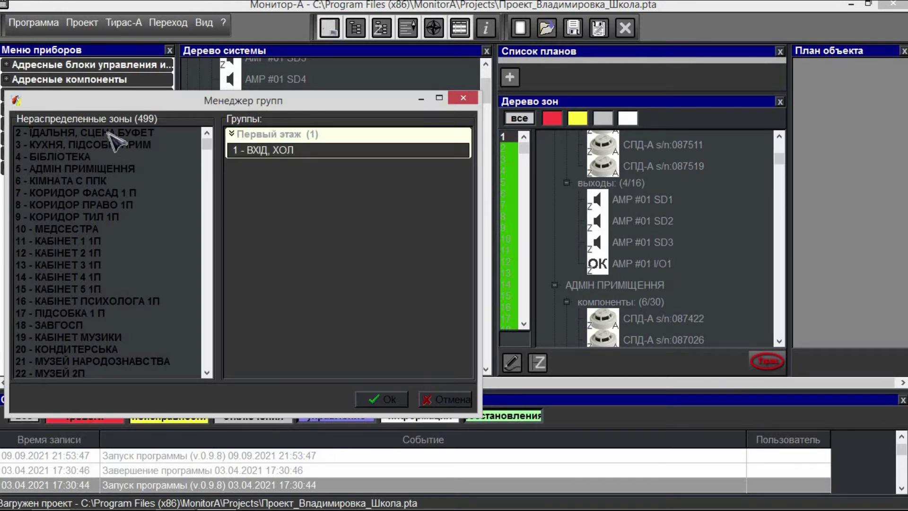
- Add unassigned zones 2 - ЇДАЛЬНЯ, СЦЕНА,БУФЕТ, 3 - КУХНЯ, ПІДСОБНІ ПРИМ and 5 - АДМІН ПРИМІЩЕННЯ to the Первый этаж group
{"action": "left_click_drag", "start_coordinate": [113, 140], "coordinate": [260, 166]}
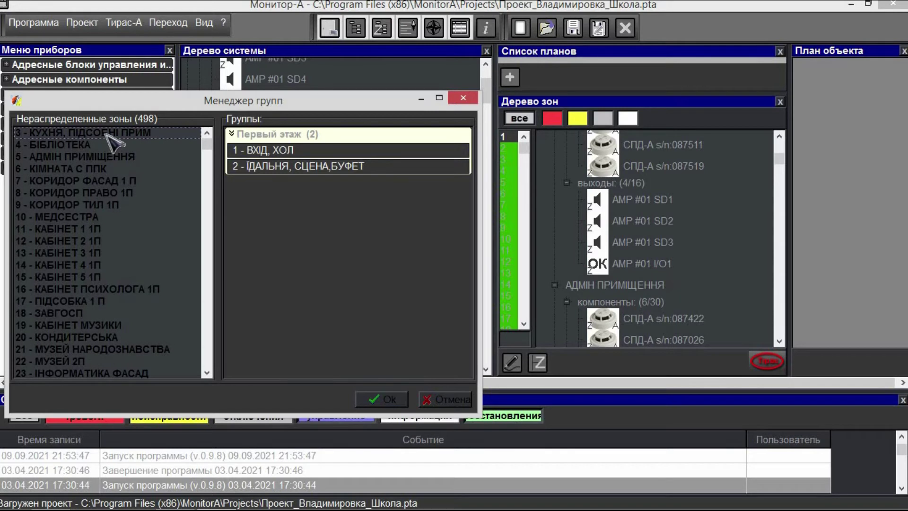
{"action": "left_click_drag", "start_coordinate": [113, 139], "coordinate": [304, 177]}
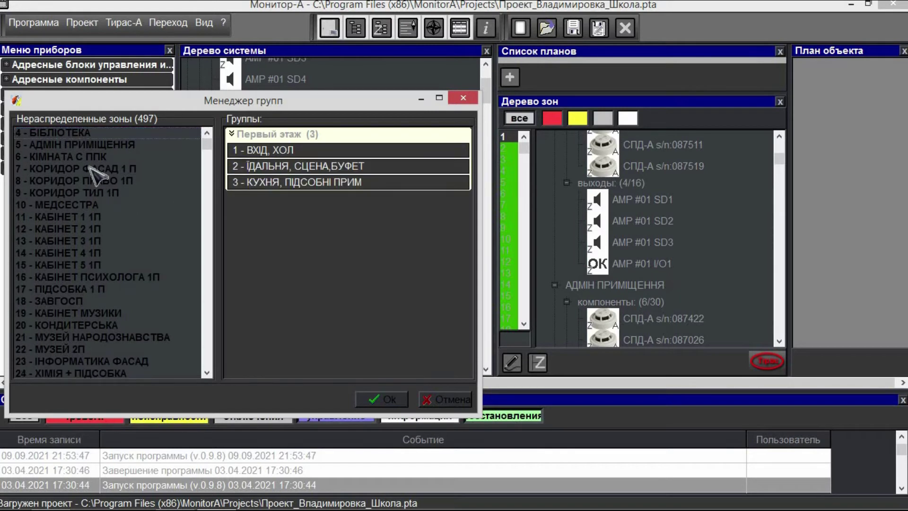
{"action": "left_click_drag", "start_coordinate": [107, 144], "coordinate": [305, 192]}
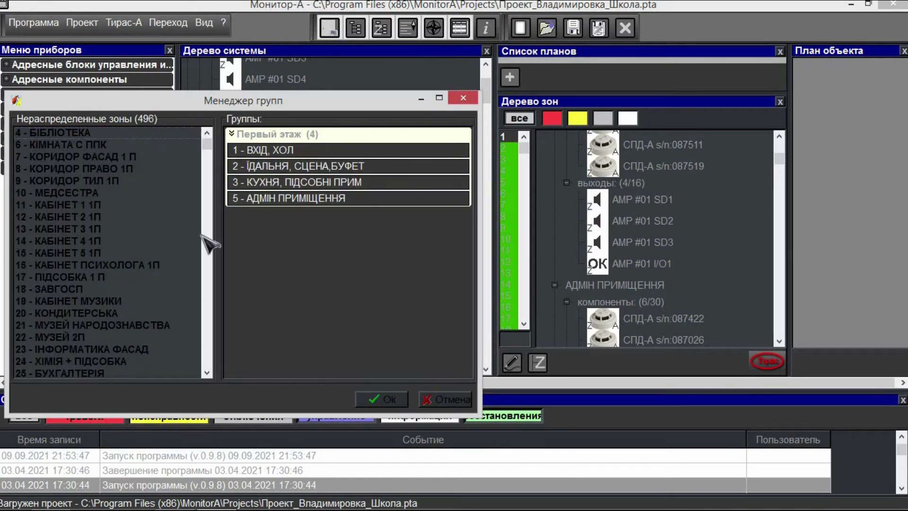
- Create a zone group named "Второй этаж главный корп" from unassigned zone 4 - БІБЛІОТЕКА
{"action": "left_click", "coordinate": [122, 138]}
{"action": "double_click", "coordinate": [333, 276]}
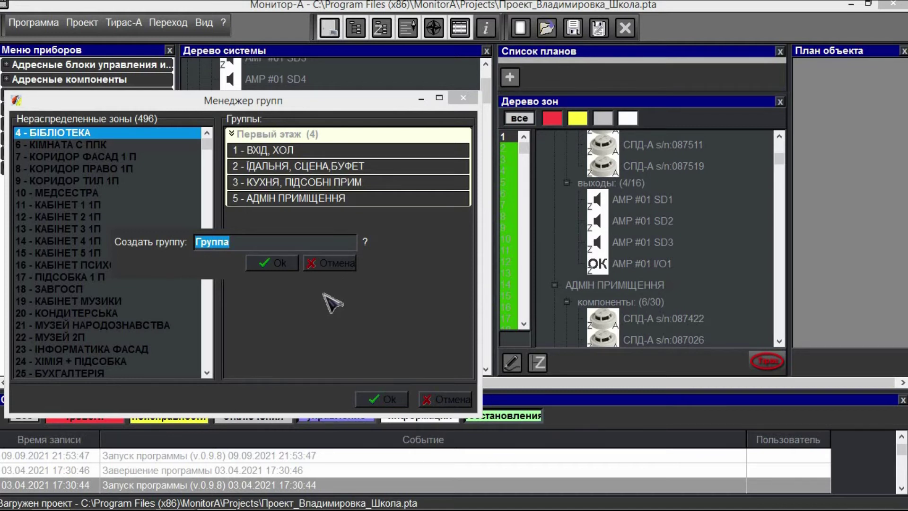
{"action": "type", "text": "Второй этаж главный корп"}
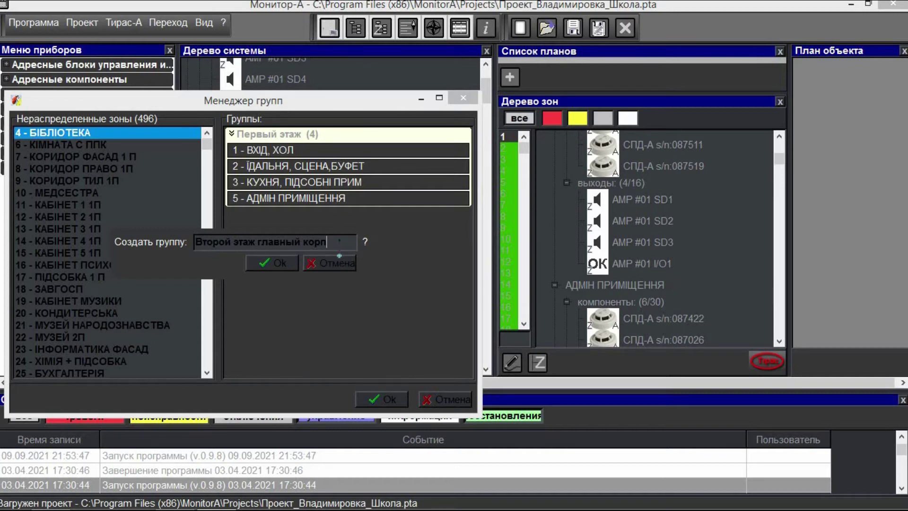
{"action": "left_click", "coordinate": [279, 263]}
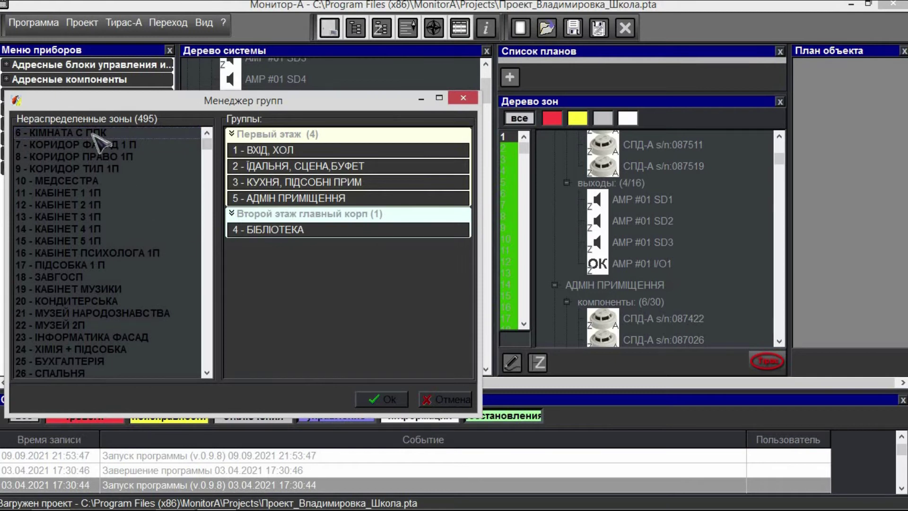
- Assign zones 6 and 10 to the Второй этаж главный корп group and corridor zones 7, 8 and 9 to the Первый этаж group
{"action": "left_click_drag", "start_coordinate": [93, 134], "coordinate": [283, 239]}
{"action": "left_click_drag", "start_coordinate": [73, 137], "coordinate": [311, 196]}
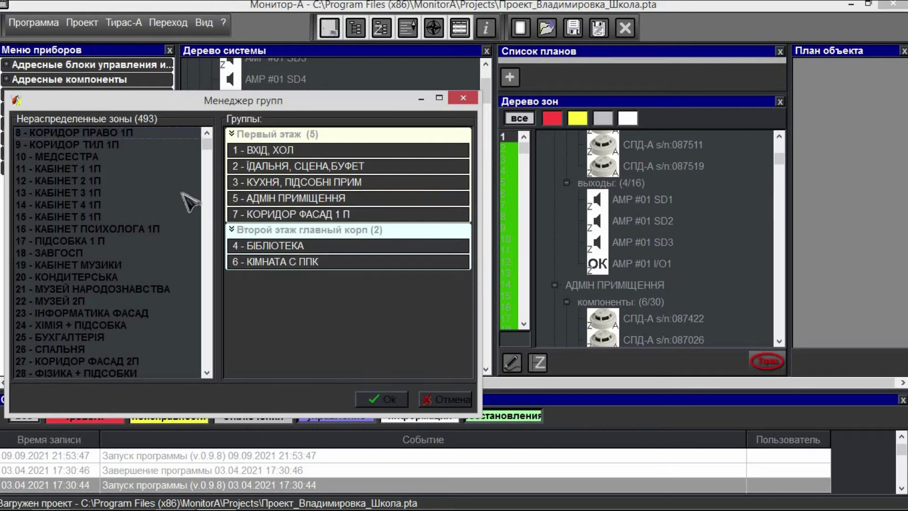
{"action": "left_click_drag", "start_coordinate": [113, 133], "coordinate": [297, 199]}
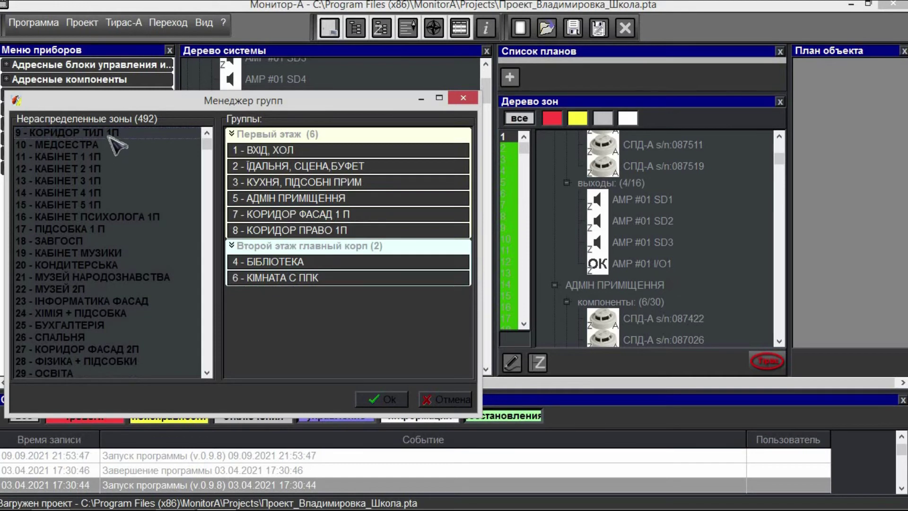
{"action": "left_click_drag", "start_coordinate": [114, 134], "coordinate": [317, 224]}
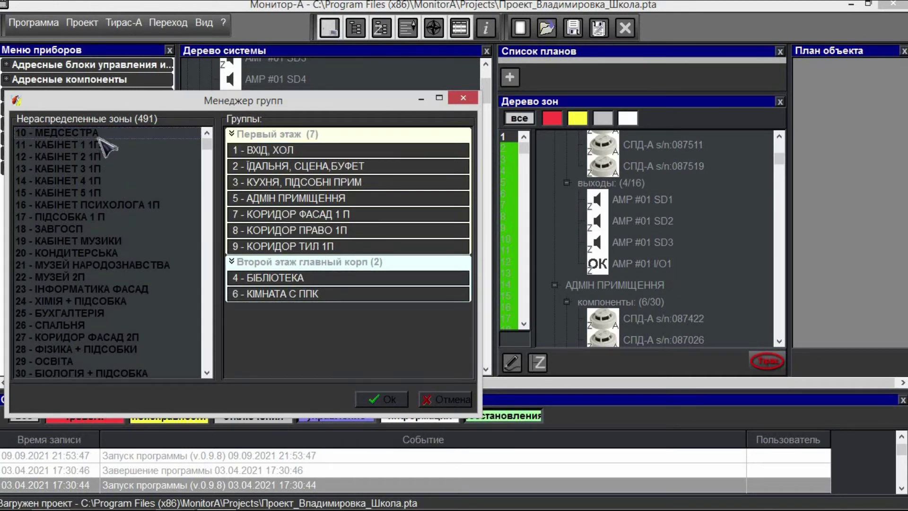
{"action": "left_click_drag", "start_coordinate": [110, 135], "coordinate": [185, 244]}
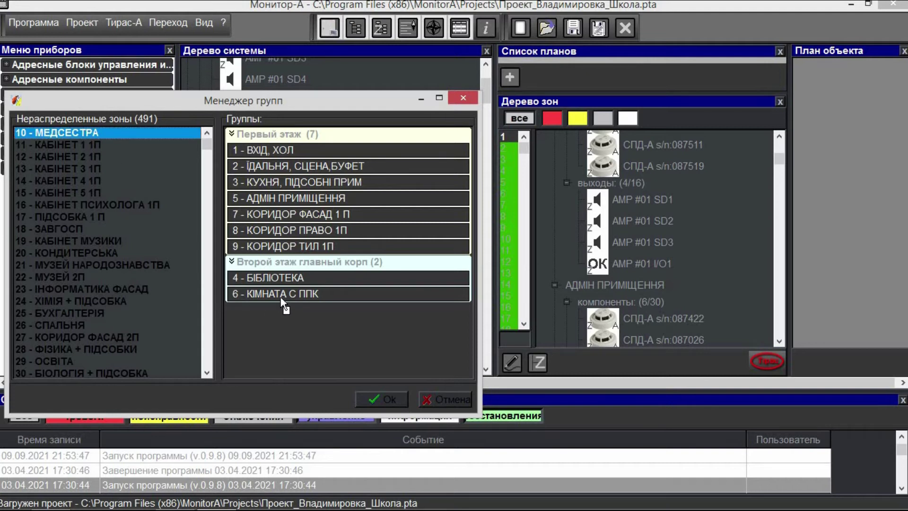
{"action": "left_click_drag", "start_coordinate": [283, 307], "coordinate": [285, 307]}
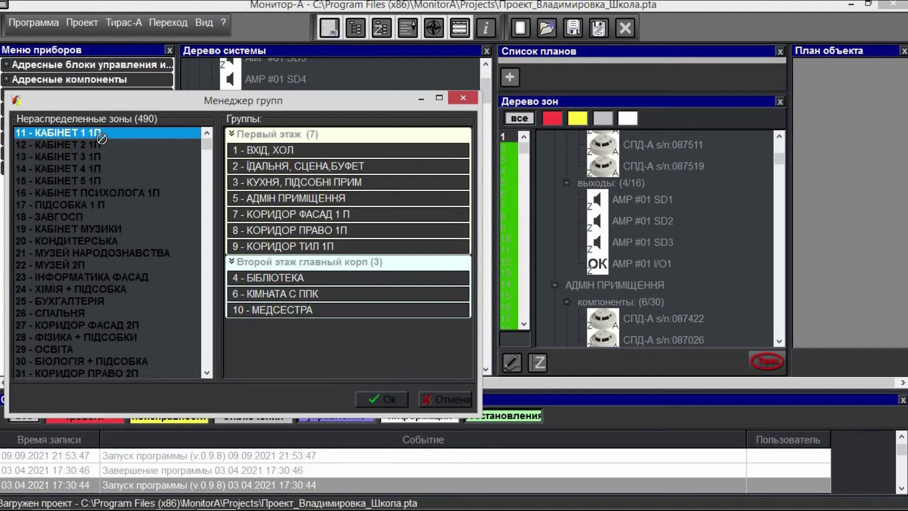
- Add unassigned zones 11 to 17, from КАБІНЕТ 1 1П through ПІДСОБКА 1 П, to the Первый этаж group
{"action": "left_click_drag", "start_coordinate": [99, 136], "coordinate": [308, 236]}
{"action": "left_click_drag", "start_coordinate": [116, 142], "coordinate": [269, 230]}
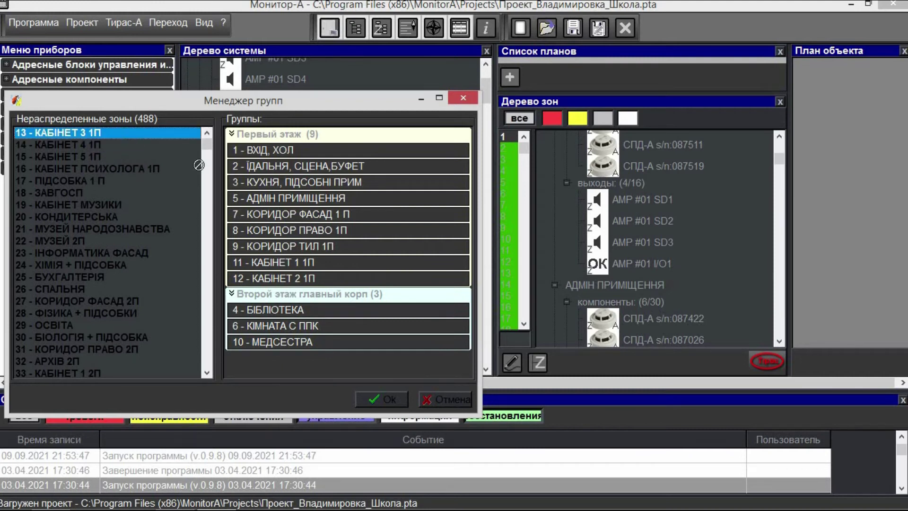
{"action": "left_click_drag", "start_coordinate": [110, 135], "coordinate": [316, 272]}
{"action": "left_click_drag", "start_coordinate": [104, 139], "coordinate": [308, 312]}
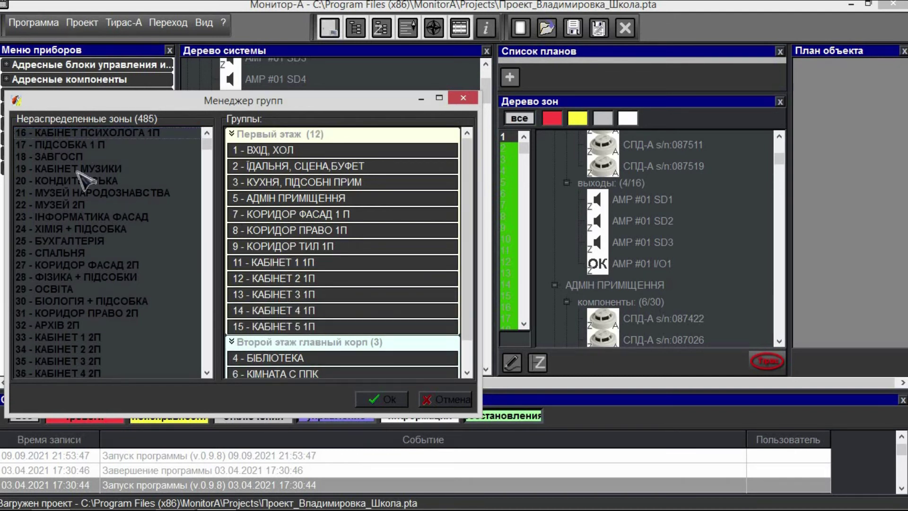
{"action": "left_click_drag", "start_coordinate": [105, 138], "coordinate": [218, 205]}
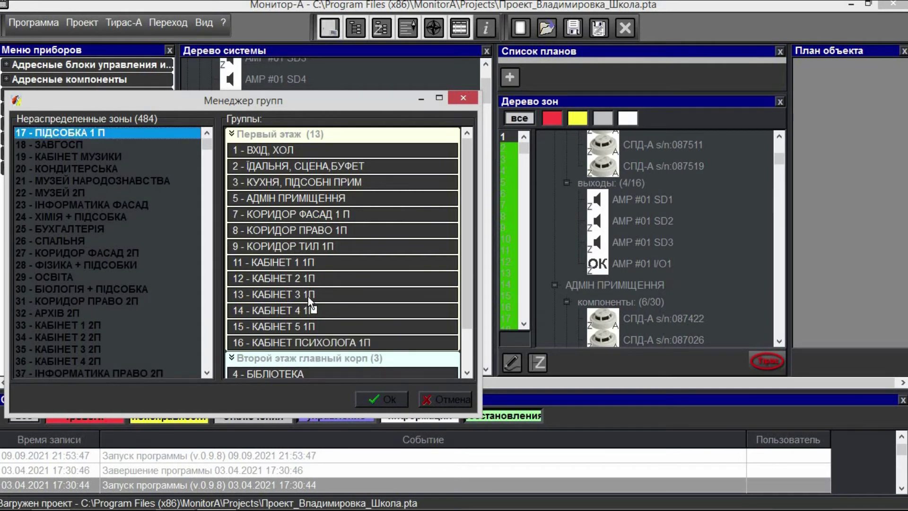
{"action": "left_click_drag", "start_coordinate": [308, 297], "coordinate": [308, 297]}
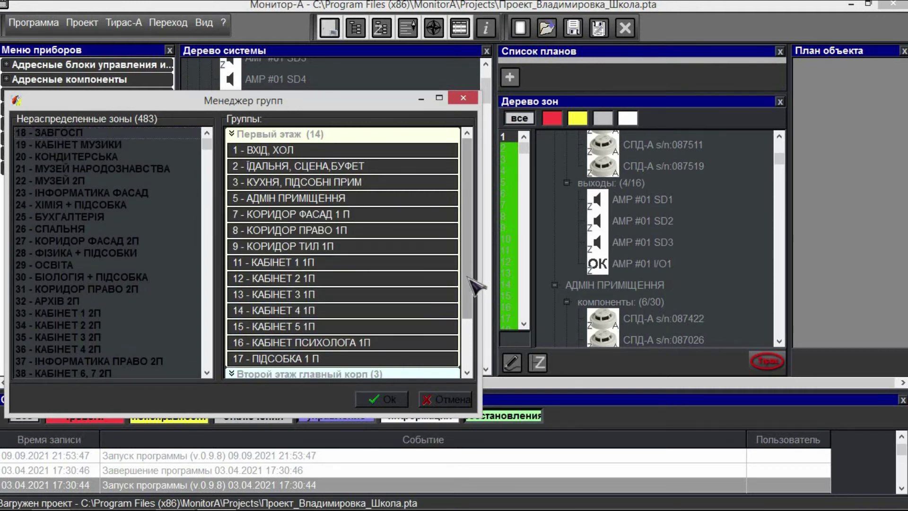
- Add unassigned zones 18 to 23, from ЗАВГОСП through ІНФОРМАТИКА ФАСАД, to the Второй этаж главный корп group
{"action": "left_click_drag", "start_coordinate": [470, 279], "coordinate": [475, 367]}
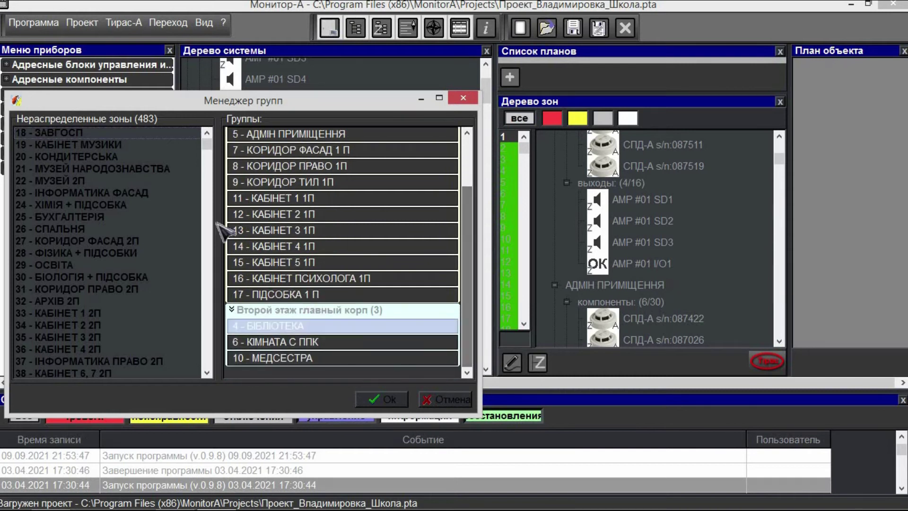
{"action": "left_click", "coordinate": [76, 134]}
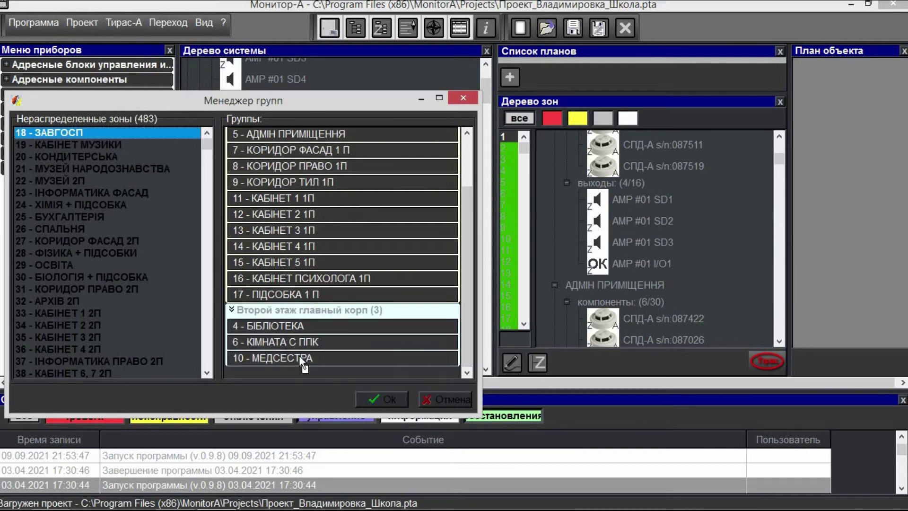
{"action": "left_click_drag", "start_coordinate": [300, 358], "coordinate": [300, 358]}
{"action": "left_click_drag", "start_coordinate": [93, 133], "coordinate": [212, 235]}
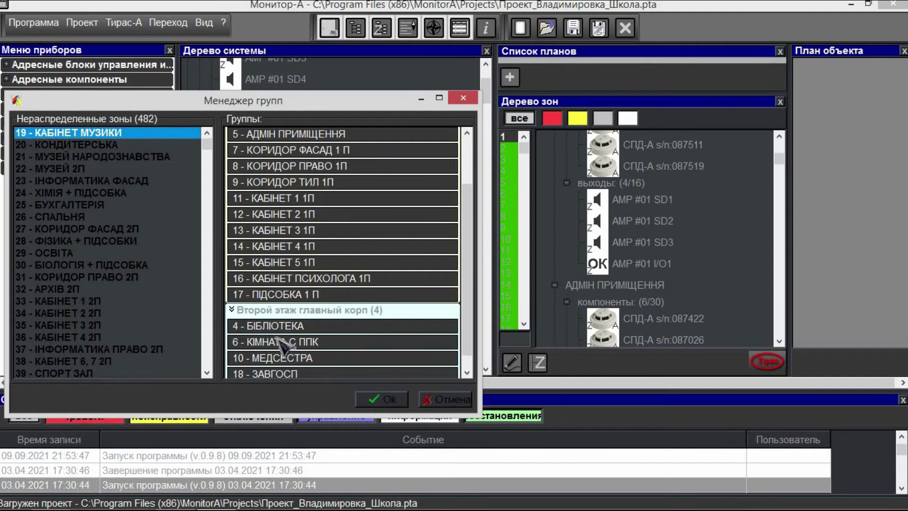
{"action": "left_click_drag", "start_coordinate": [282, 344], "coordinate": [281, 344]}
{"action": "left_click_drag", "start_coordinate": [99, 134], "coordinate": [291, 350]}
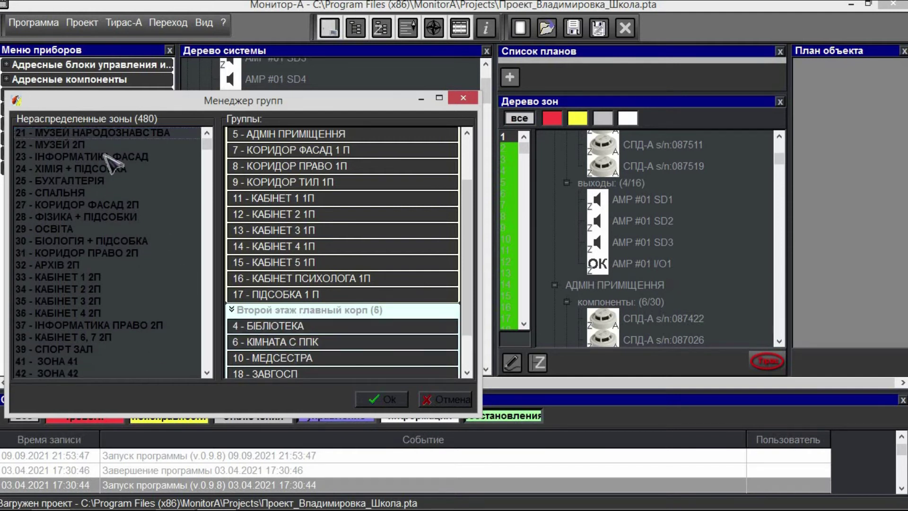
{"action": "left_click_drag", "start_coordinate": [100, 133], "coordinate": [263, 338]}
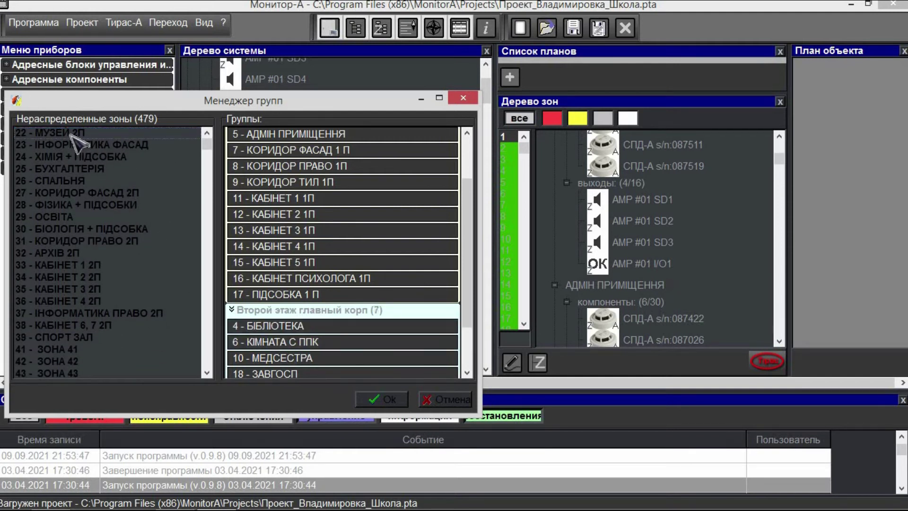
{"action": "left_click_drag", "start_coordinate": [71, 133], "coordinate": [283, 366]}
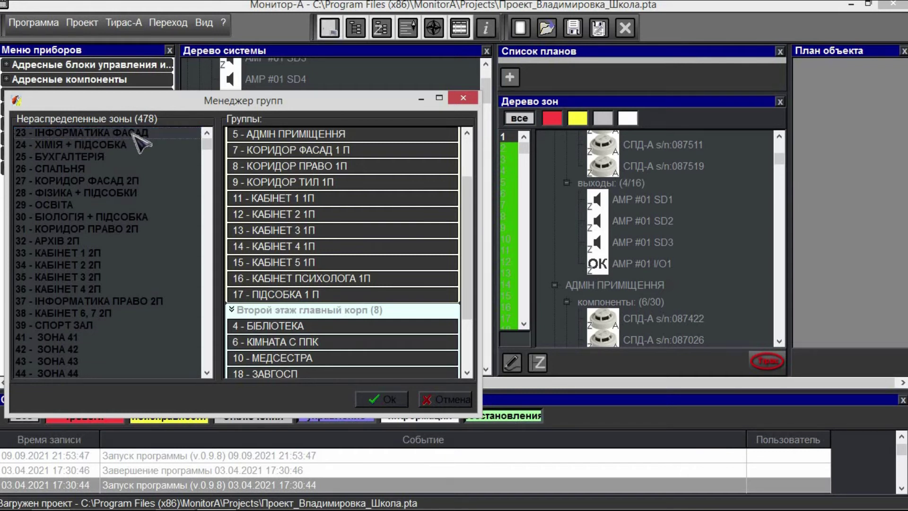
{"action": "left_click_drag", "start_coordinate": [134, 134], "coordinate": [354, 319]}
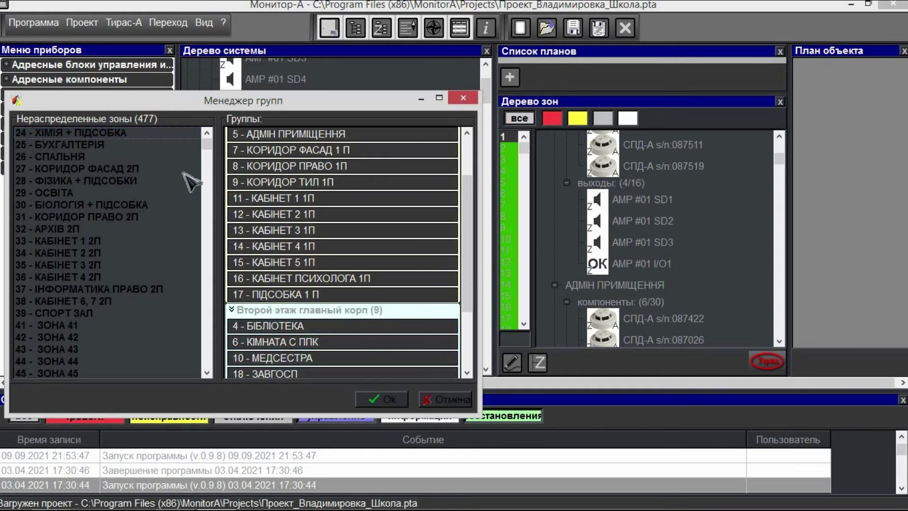
- Create a zone group named "Правое крыло второй корп" from unassigned zone 24 - ХІМІЯ + ПІДСОБКА
{"action": "scroll", "coordinate": [469, 299], "scroll_direction": "down", "scroll_amount": 2}
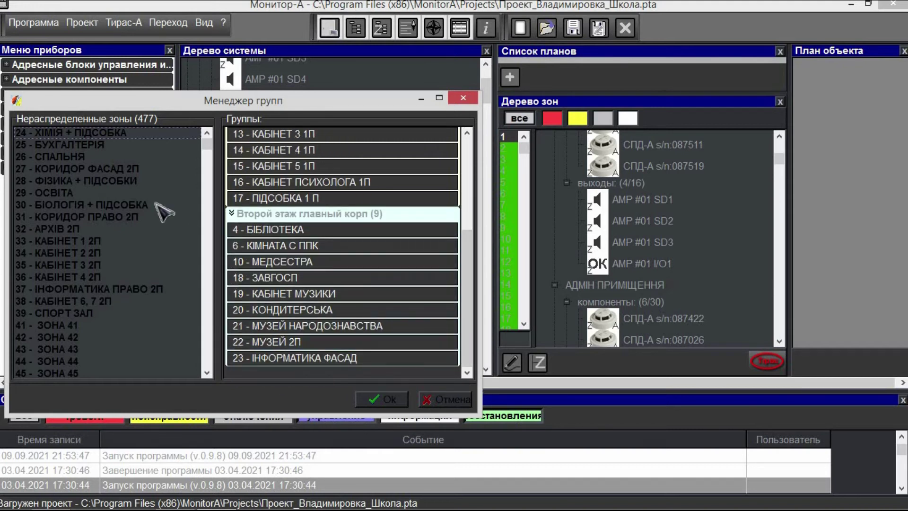
{"action": "left_click", "coordinate": [114, 134]}
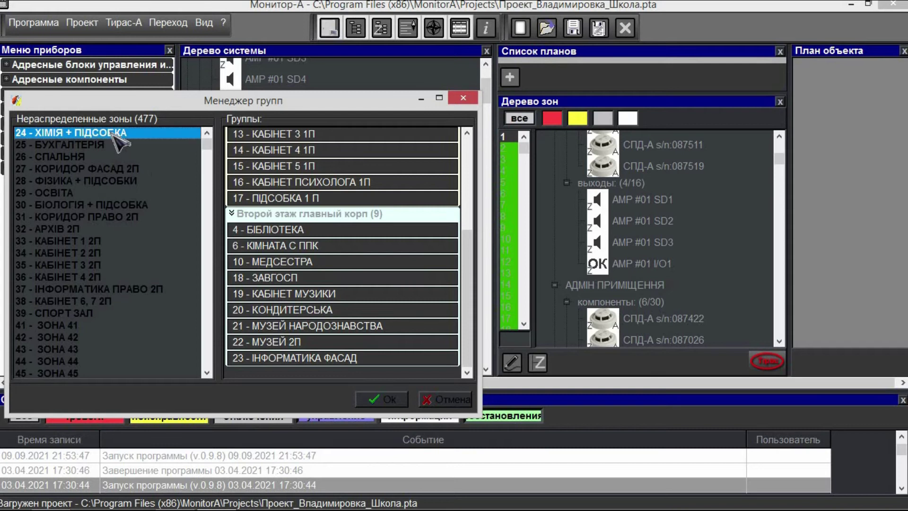
{"action": "double_click", "coordinate": [255, 373]}
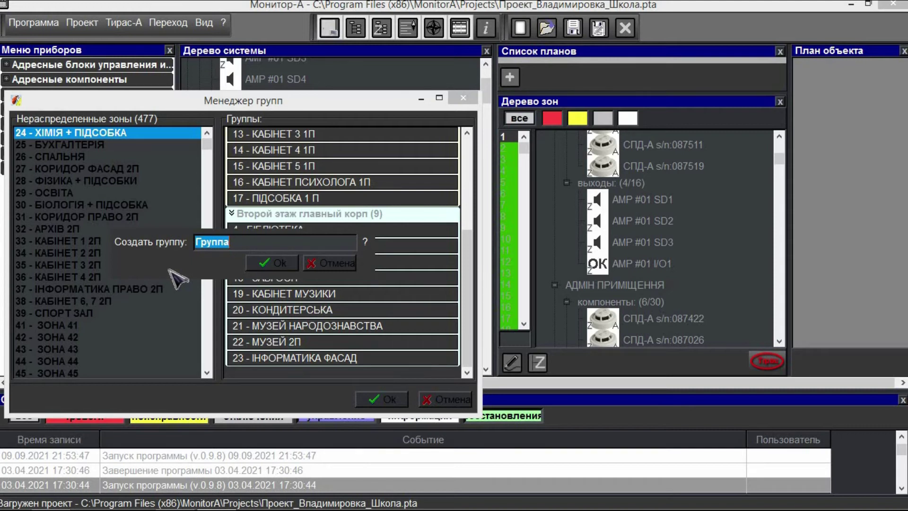
{"action": "type", "text": "Правое крыло второй корп"}
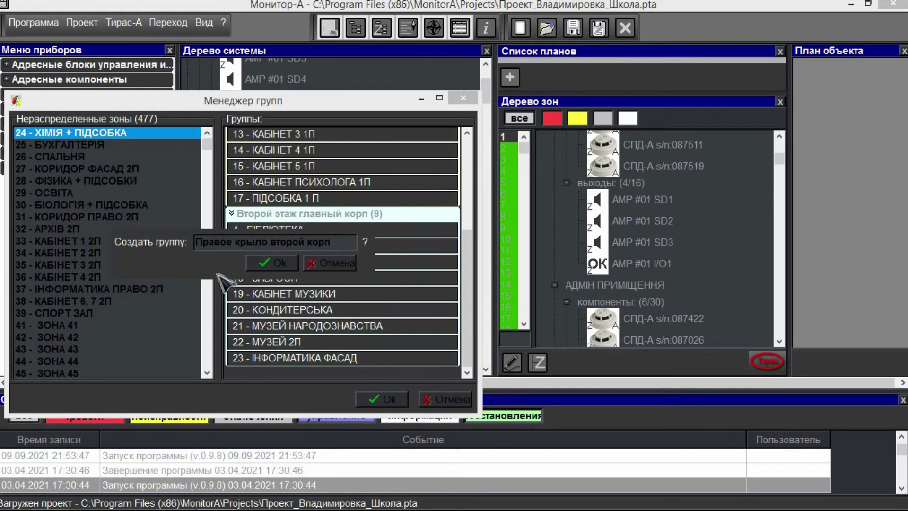
{"action": "left_click", "coordinate": [284, 263]}
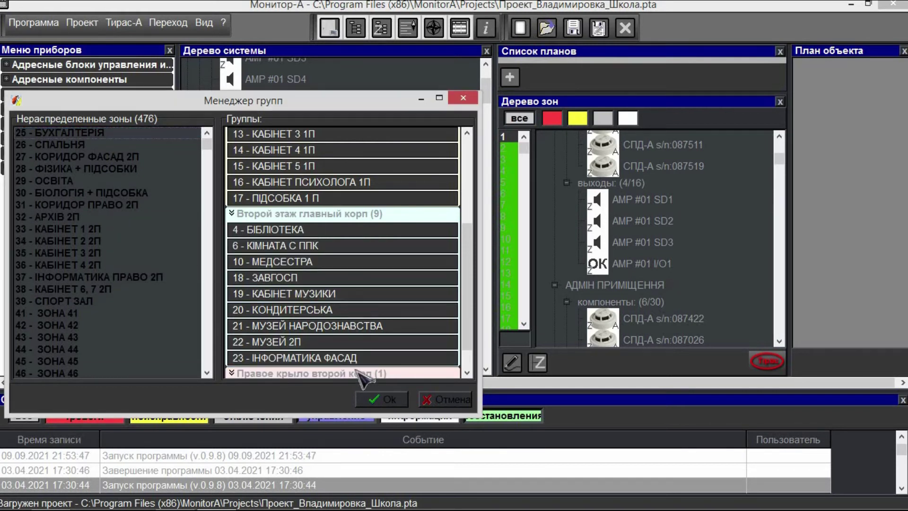
- Add unassigned zones 31 - КОРИДОР ПРАВО 2П and 30 - БІОЛОГІЯ + ПІДСОБКА to the Правое крыло второй корп group
{"action": "scroll", "coordinate": [407, 327], "scroll_direction": "down", "scroll_amount": 2}
{"action": "left_click_drag", "start_coordinate": [470, 232], "coordinate": [483, 281]}
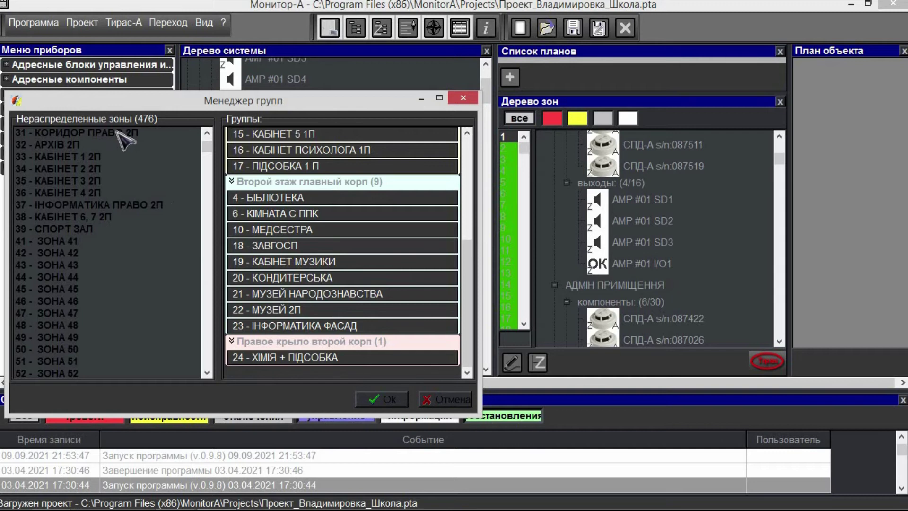
{"action": "left_click_drag", "start_coordinate": [118, 133], "coordinate": [122, 139]}
{"action": "left_click_drag", "start_coordinate": [297, 364], "coordinate": [297, 365]}
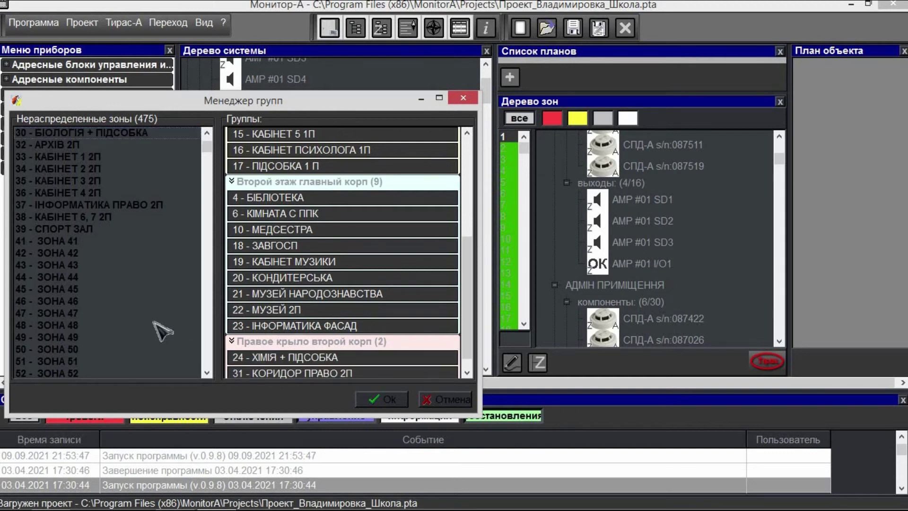
{"action": "left_click_drag", "start_coordinate": [109, 133], "coordinate": [324, 376]}
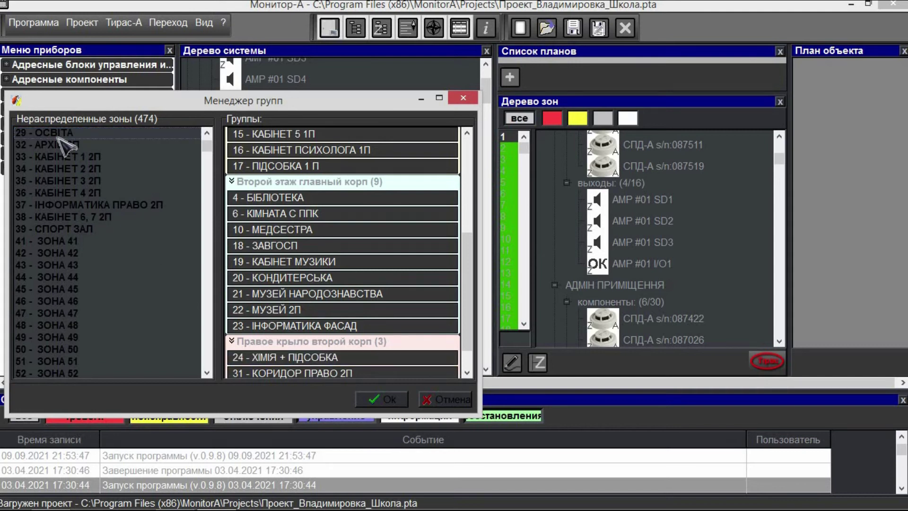
- Add unassigned zones 32 to 37, from АРХІВ 2П through ІНФОРМАТИКА ПРАВО 2П, to the Второй этаж главный корп group
{"action": "left_click_drag", "start_coordinate": [73, 147], "coordinate": [159, 188]}
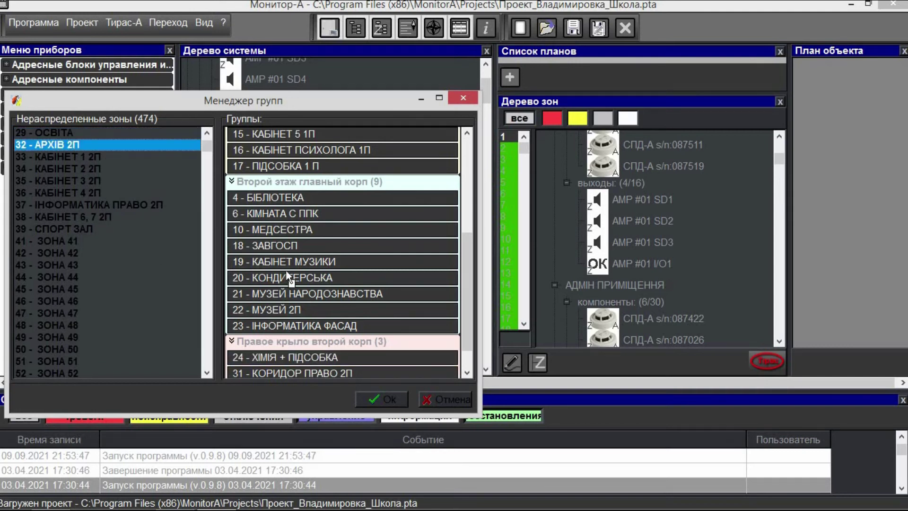
{"action": "left_click_drag", "start_coordinate": [288, 276], "coordinate": [288, 276]}
{"action": "left_click_drag", "start_coordinate": [93, 146], "coordinate": [151, 169]}
{"action": "left_click_drag", "start_coordinate": [337, 276], "coordinate": [337, 276]}
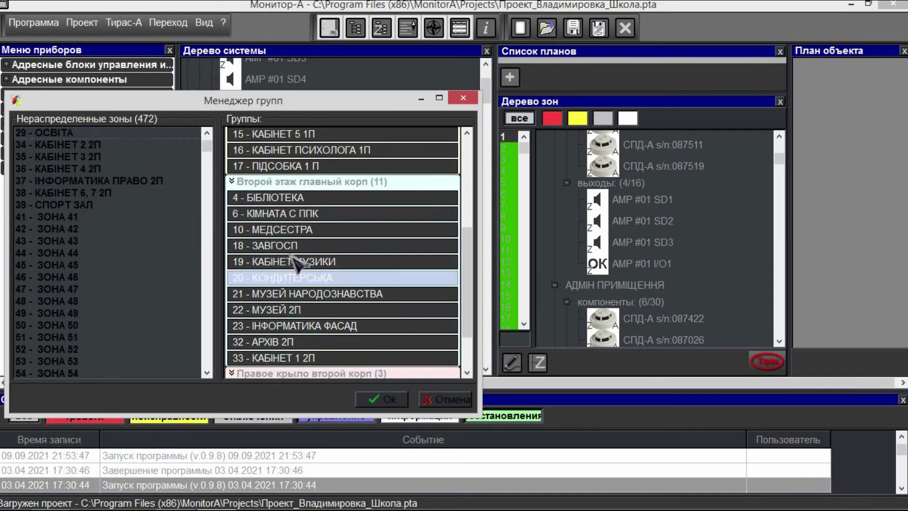
{"action": "left_click_drag", "start_coordinate": [102, 146], "coordinate": [319, 263]}
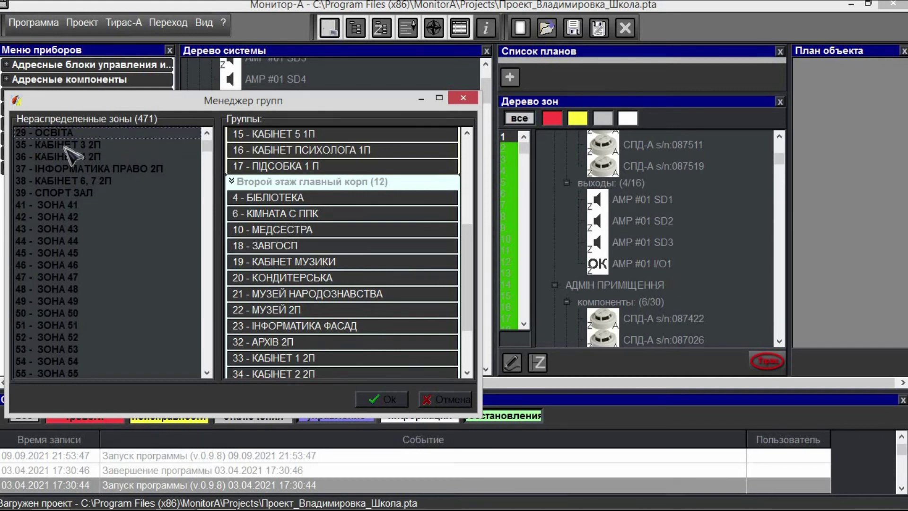
{"action": "left_click_drag", "start_coordinate": [66, 145], "coordinate": [318, 286]}
{"action": "left_click_drag", "start_coordinate": [37, 145], "coordinate": [287, 291]}
{"action": "left_click_drag", "start_coordinate": [56, 146], "coordinate": [223, 268]}
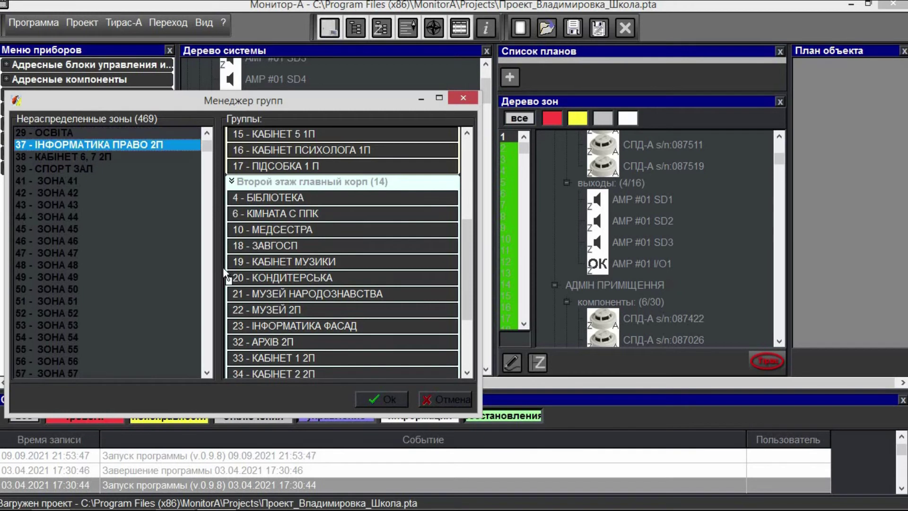
{"action": "left_click_drag", "start_coordinate": [259, 300], "coordinate": [261, 299]}
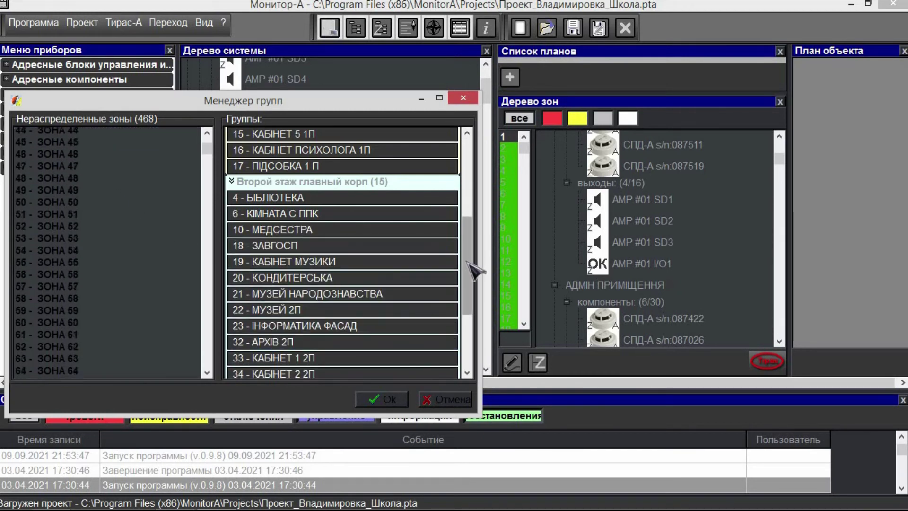
- Add unassigned zones 25 - БУХГАЛТЕРІЯ and 26 - СПАЛЬНЯ to the Правое крыло второй корп group
{"action": "scroll", "coordinate": [471, 275], "scroll_direction": "up", "scroll_amount": 1}
{"action": "scroll", "coordinate": [470, 275], "scroll_direction": "up", "scroll_amount": 1}
{"action": "scroll", "coordinate": [469, 265], "scroll_direction": "down", "scroll_amount": 3}
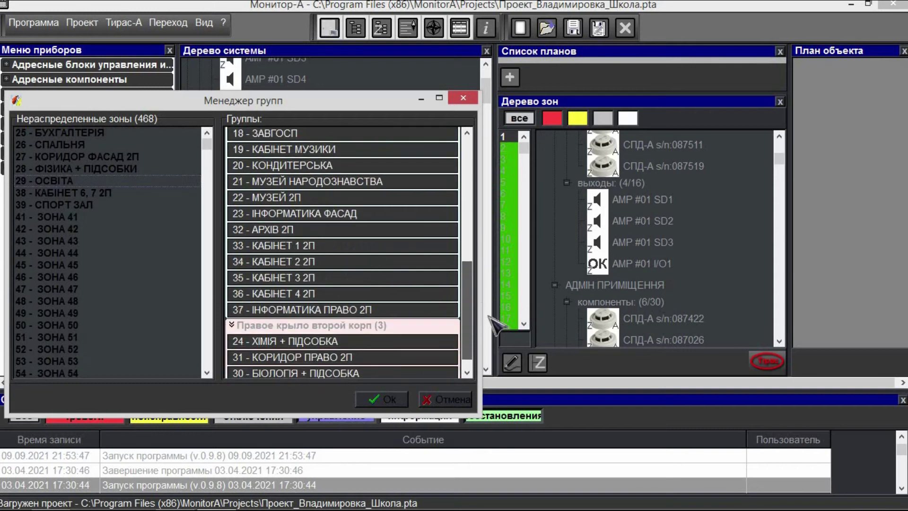
{"action": "left_click", "coordinate": [102, 133]}
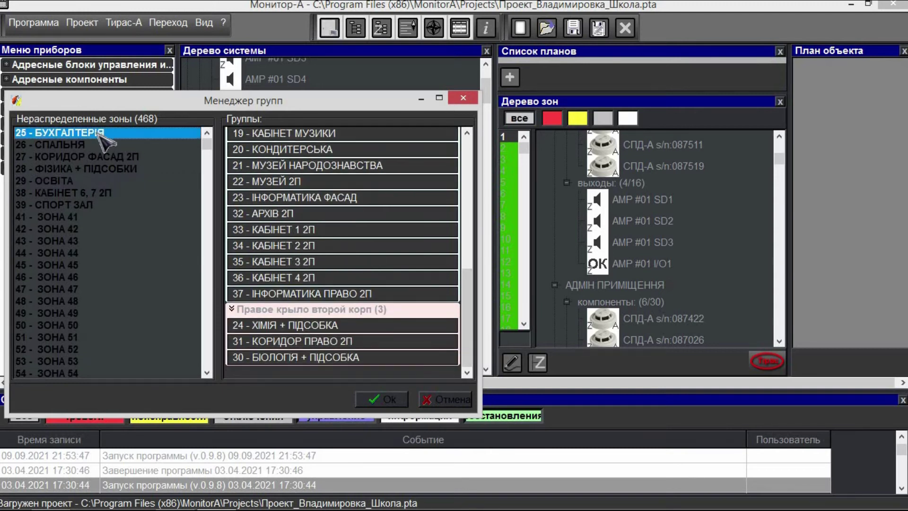
{"action": "left_click", "coordinate": [323, 342]}
{"action": "left_click", "coordinate": [90, 133]}
{"action": "left_click", "coordinate": [284, 338]}
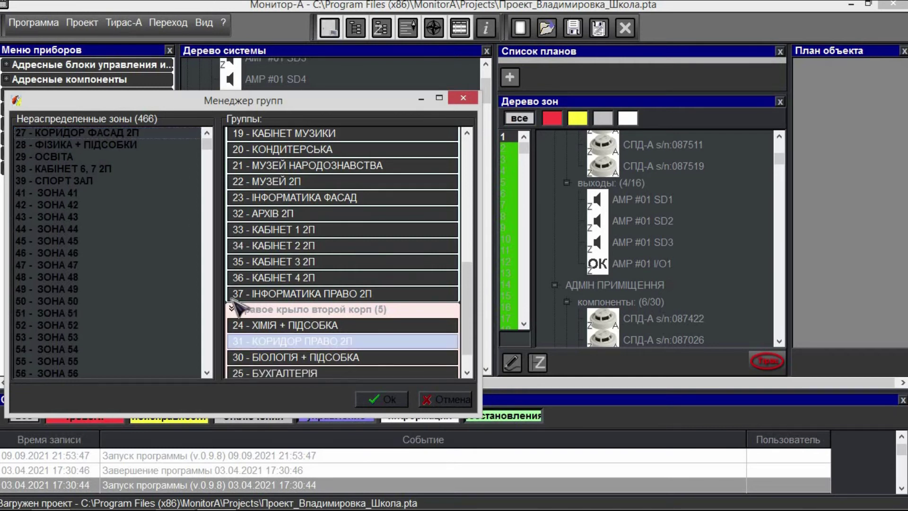
- Assign zones 27, 29 and 38 to the Второй этаж главный корп group and zone 28 to the Правое крыло второй корп group
{"action": "double_click", "coordinate": [94, 133]}
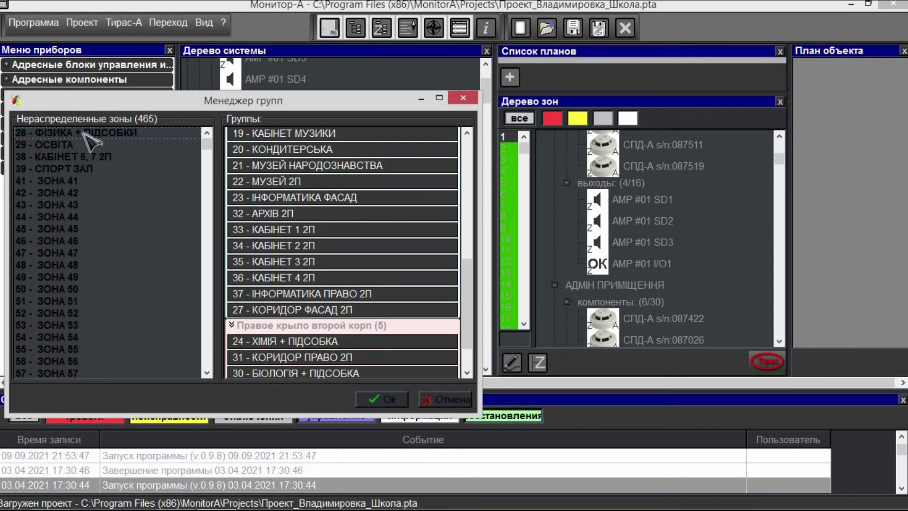
{"action": "left_click", "coordinate": [85, 134]}
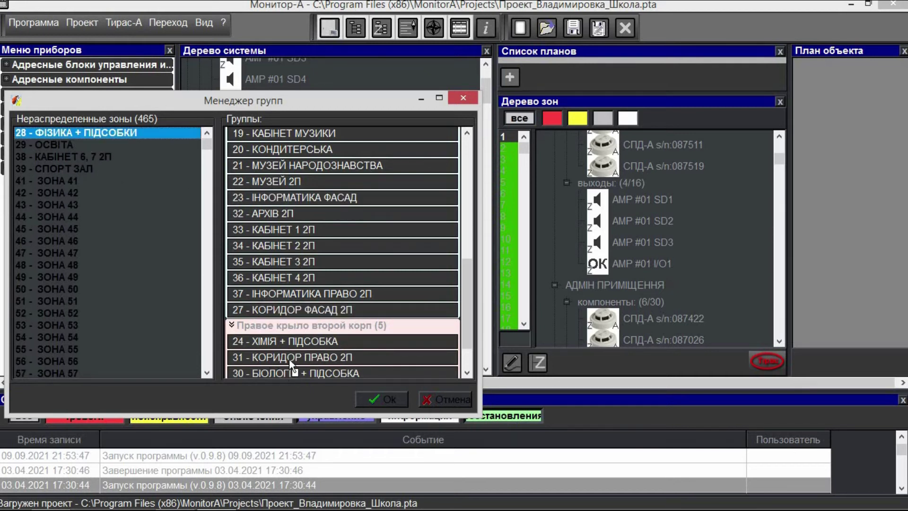
{"action": "left_click_drag", "start_coordinate": [289, 358], "coordinate": [288, 360]}
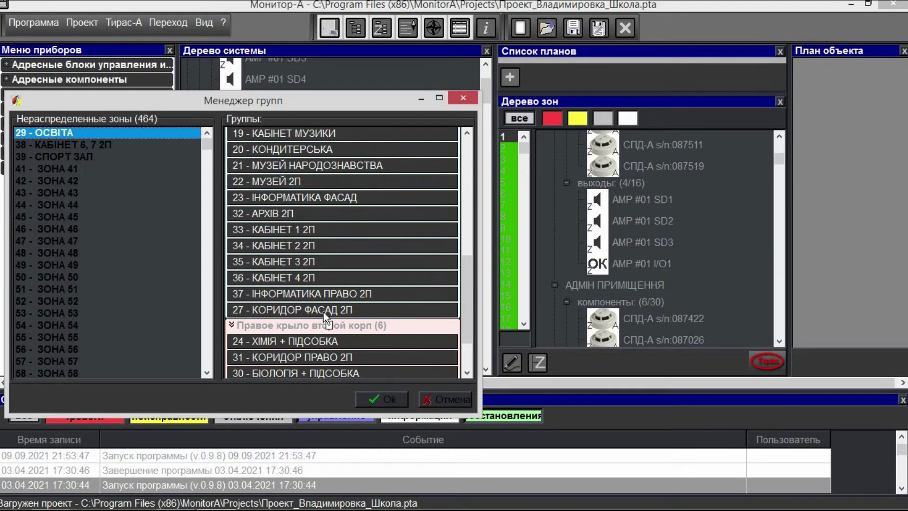
{"action": "left_click", "coordinate": [333, 268]}
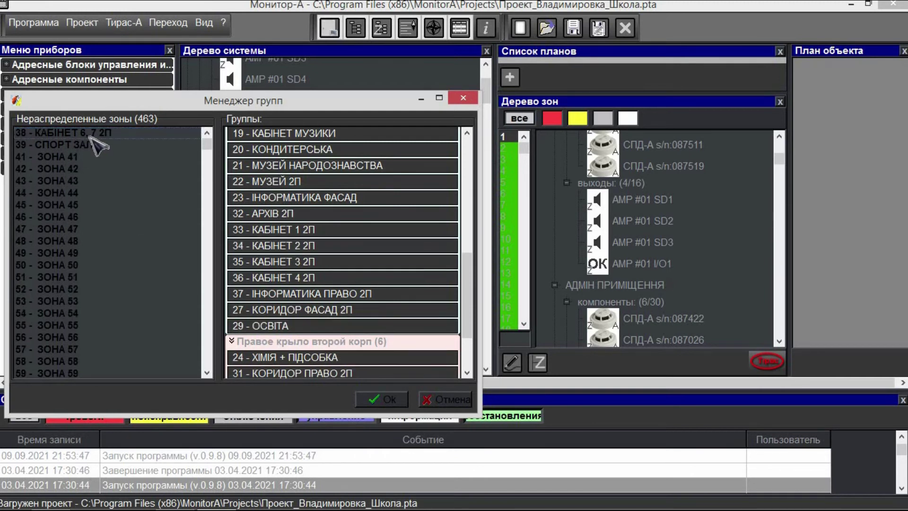
{"action": "left_click_drag", "start_coordinate": [96, 134], "coordinate": [308, 253]}
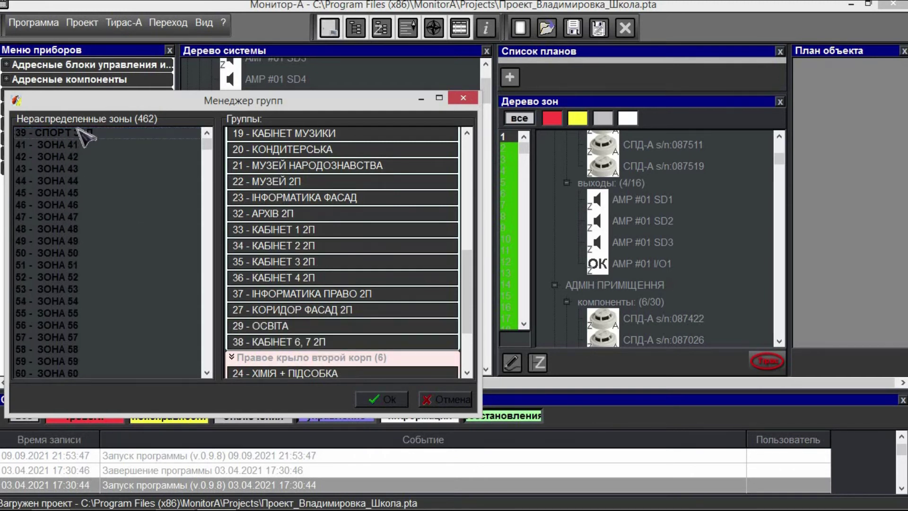
- Add zone 39 - СПОРТ ЗАЛ to the Правое крыло второй корп group and apply the zone grouping
{"action": "left_click_drag", "start_coordinate": [87, 134], "coordinate": [135, 177]}
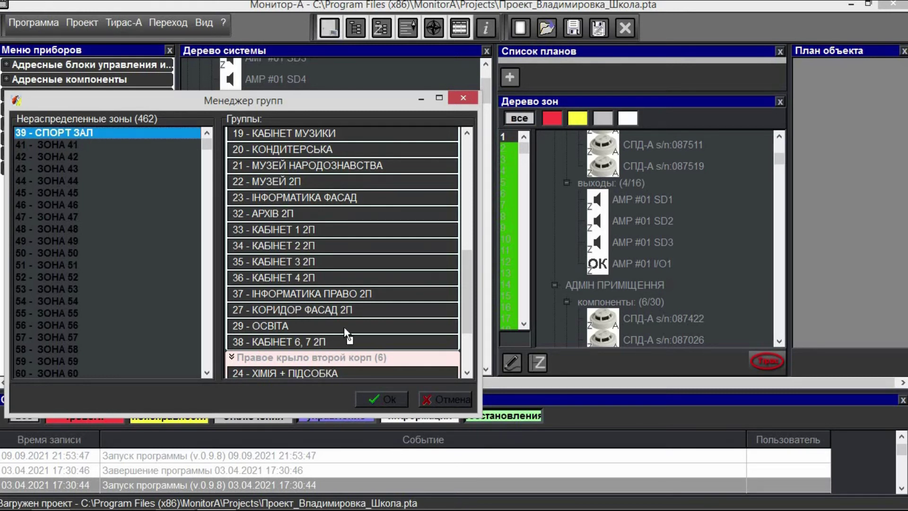
{"action": "left_click_drag", "start_coordinate": [180, 298], "coordinate": [139, 267]}
{"action": "left_click_drag", "start_coordinate": [138, 267], "coordinate": [80, 134]}
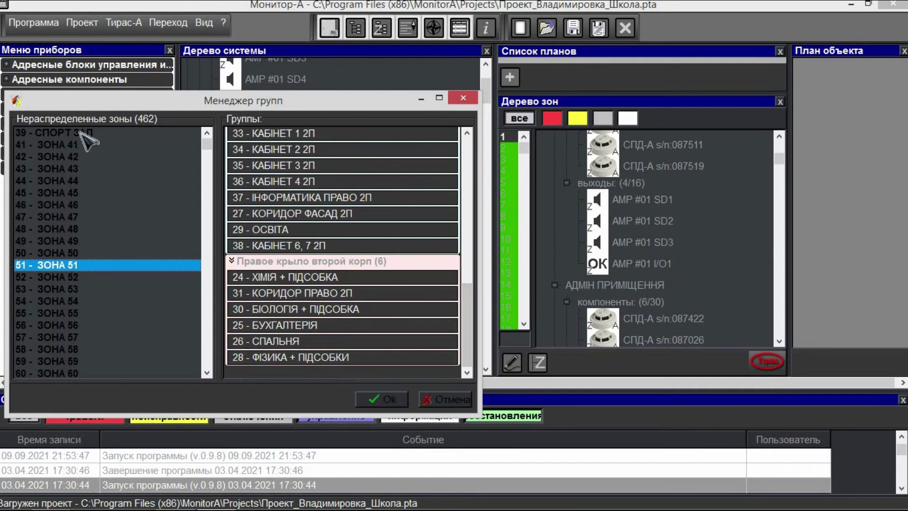
{"action": "left_click", "coordinate": [81, 133]}
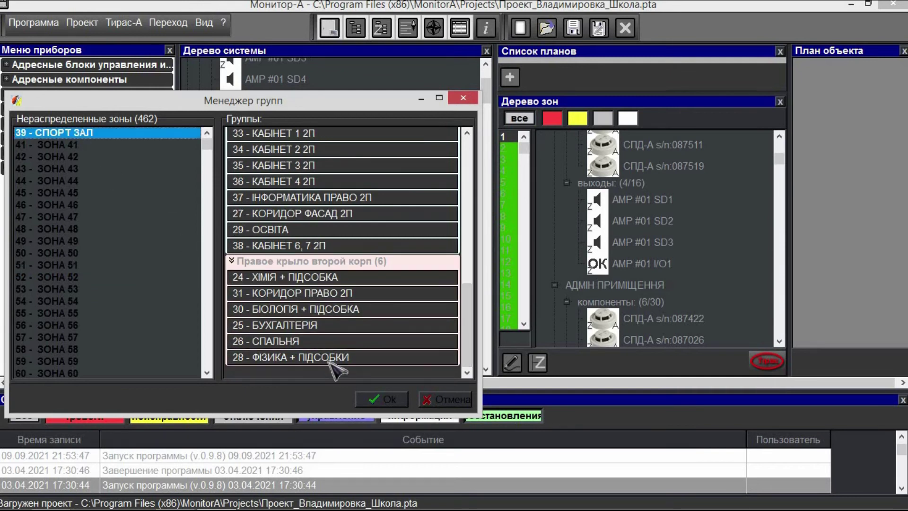
{"action": "left_click_drag", "start_coordinate": [335, 371], "coordinate": [337, 372]}
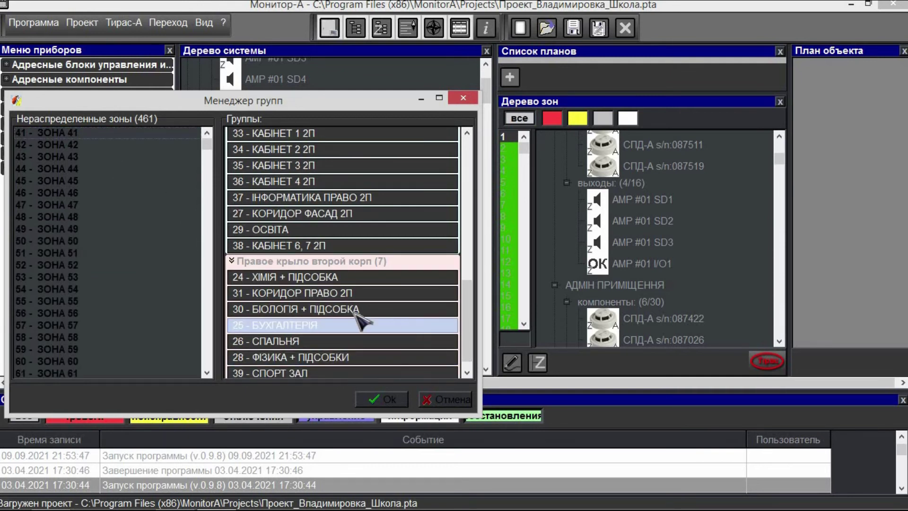
{"action": "left_click", "coordinate": [395, 401]}
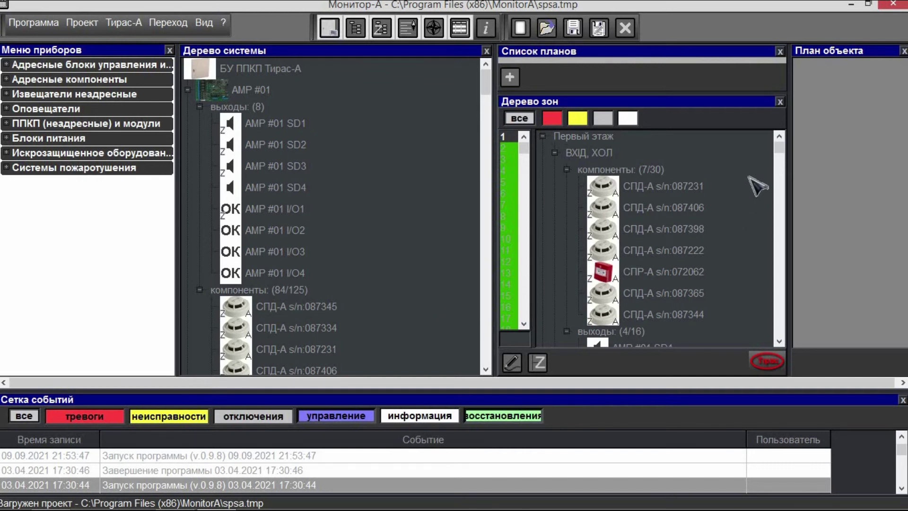
- Examine the devices in the system tree and the grouped zones in the zone tree, from Первый этаж down to the unassigned zones
{"action": "mouse_move", "coordinate": [782, 149]}
{"action": "left_mouse_down"}
{"action": "mouse_move", "coordinate": [789, 337]}
{"action": "mouse_move", "coordinate": [771, 186]}
{"action": "mouse_move", "coordinate": [776, 138]}
{"action": "left_mouse_up"}
{"action": "scroll", "coordinate": [317, 284], "scroll_direction": "down", "scroll_amount": 1}
{"action": "scroll", "coordinate": [279, 308], "scroll_direction": "up", "scroll_amount": 1}
{"action": "left_click", "coordinate": [286, 307]}
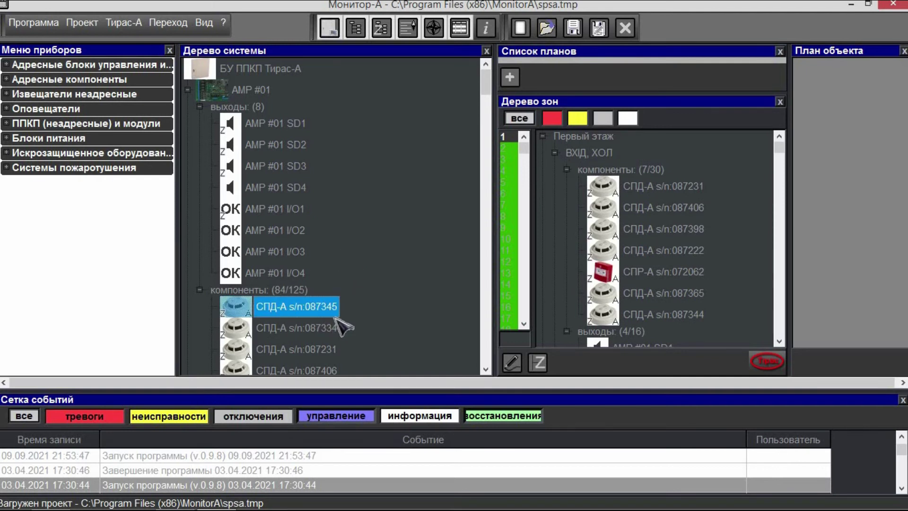
{"action": "scroll", "coordinate": [334, 301], "scroll_direction": "down", "scroll_amount": 2}
{"action": "scroll", "coordinate": [334, 301], "scroll_direction": "down", "scroll_amount": 1}
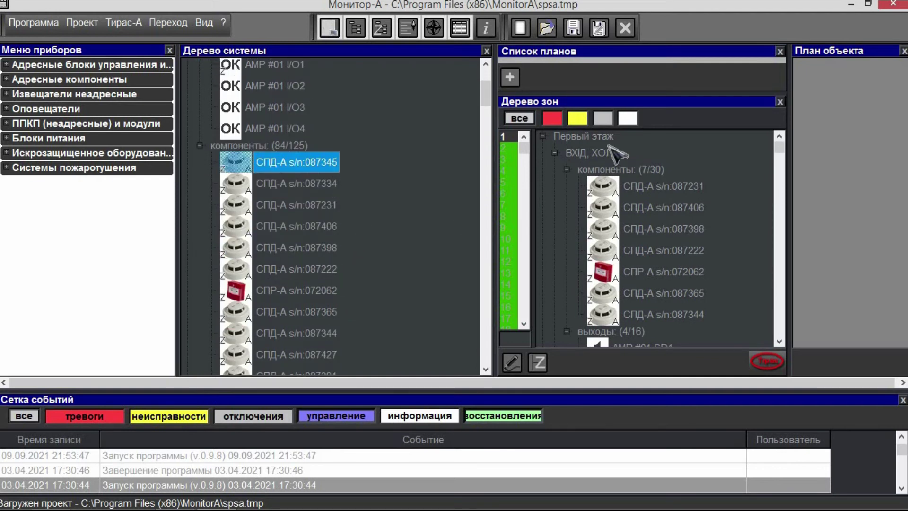
{"action": "left_click", "coordinate": [570, 136]}
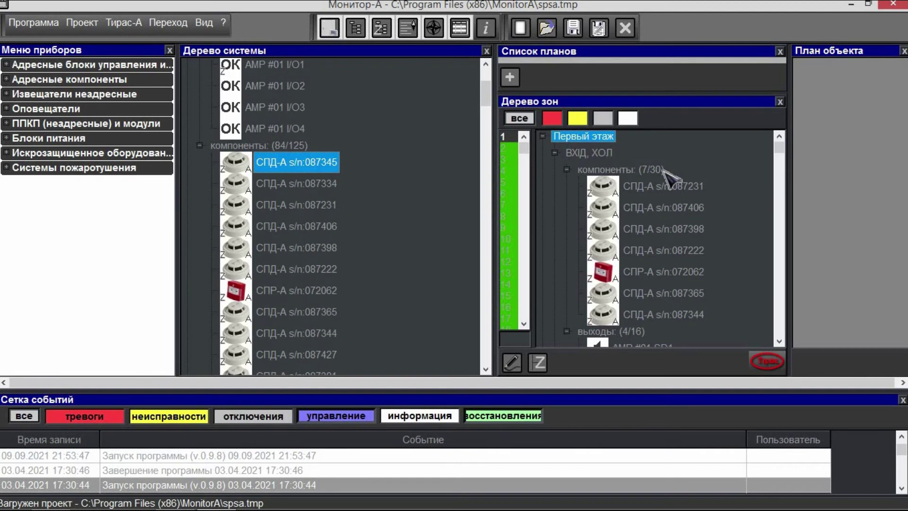
{"action": "scroll", "coordinate": [686, 190], "scroll_direction": "down", "scroll_amount": 2}
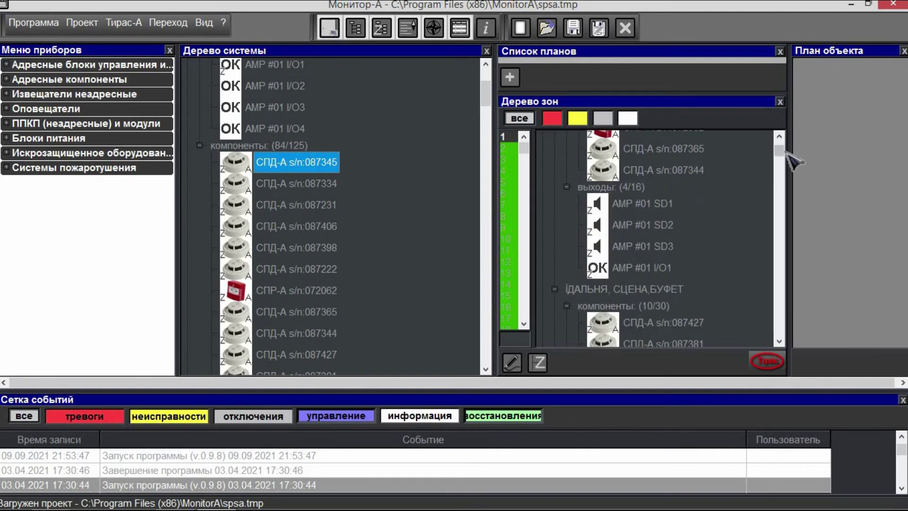
{"action": "left_click_drag", "start_coordinate": [779, 150], "coordinate": [777, 348]}
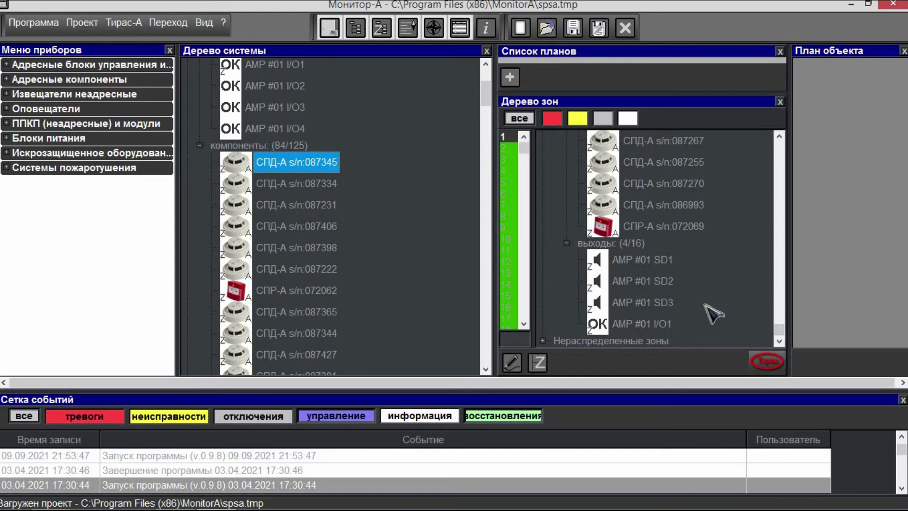
- Expand the unassigned zones in the zone tree and rename ЗОНА 40 to "СПОТРЗАЛ 2"
{"action": "left_click", "coordinate": [542, 340]}
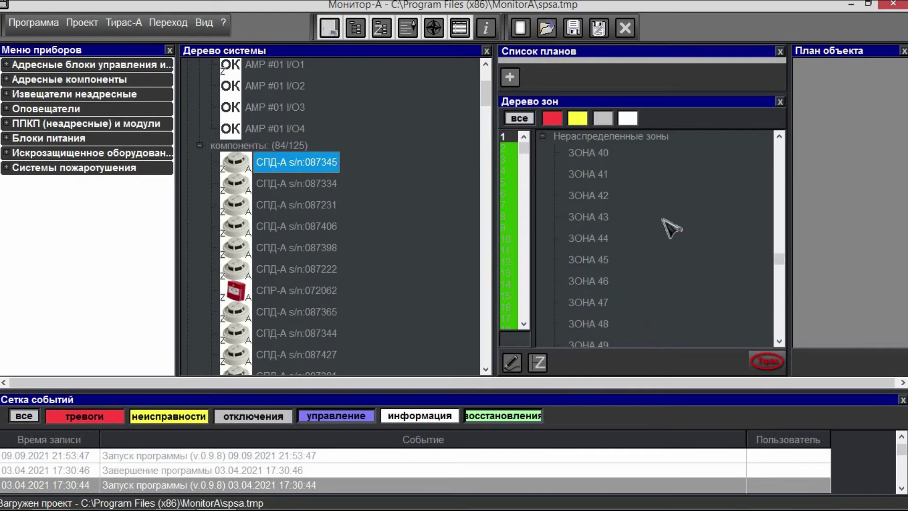
{"action": "scroll", "coordinate": [669, 239], "scroll_direction": "up", "scroll_amount": 1}
{"action": "scroll", "coordinate": [667, 242], "scroll_direction": "up", "scroll_amount": 1}
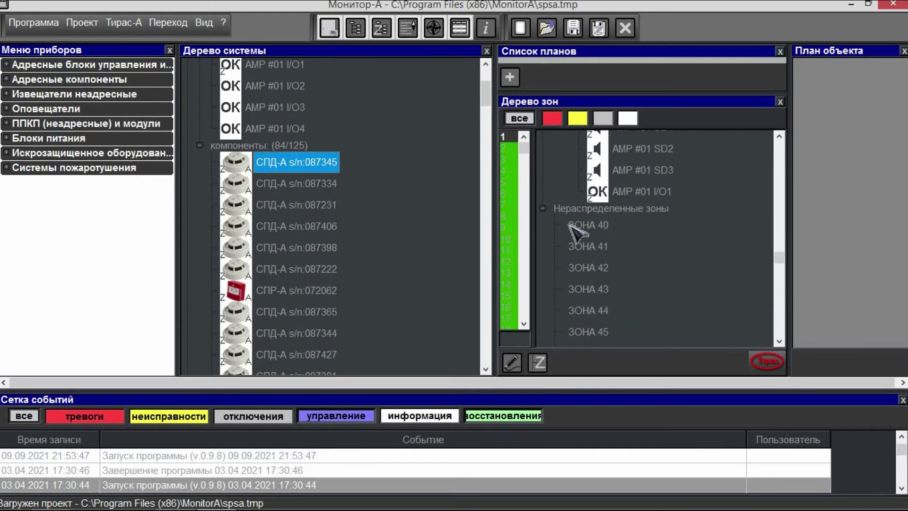
{"action": "left_click", "coordinate": [597, 229]}
{"action": "right_click", "coordinate": [593, 228]}
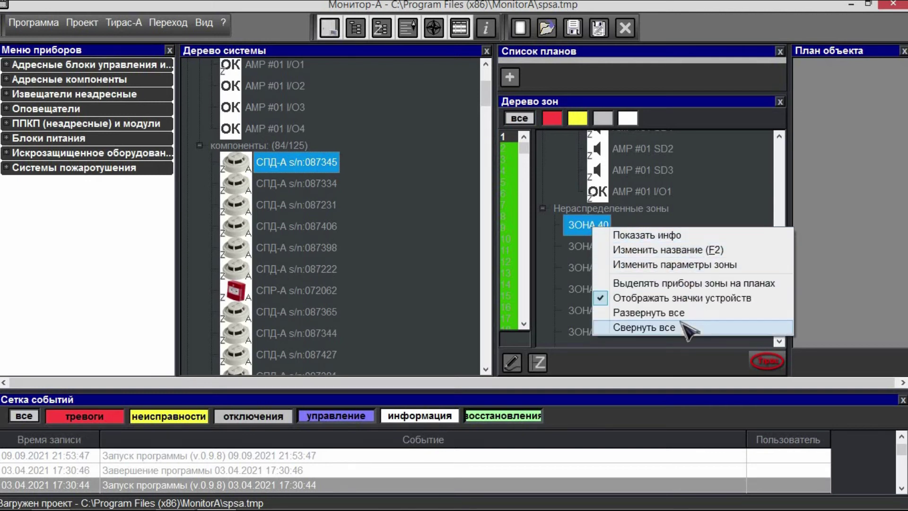
{"action": "left_click", "coordinate": [698, 250]}
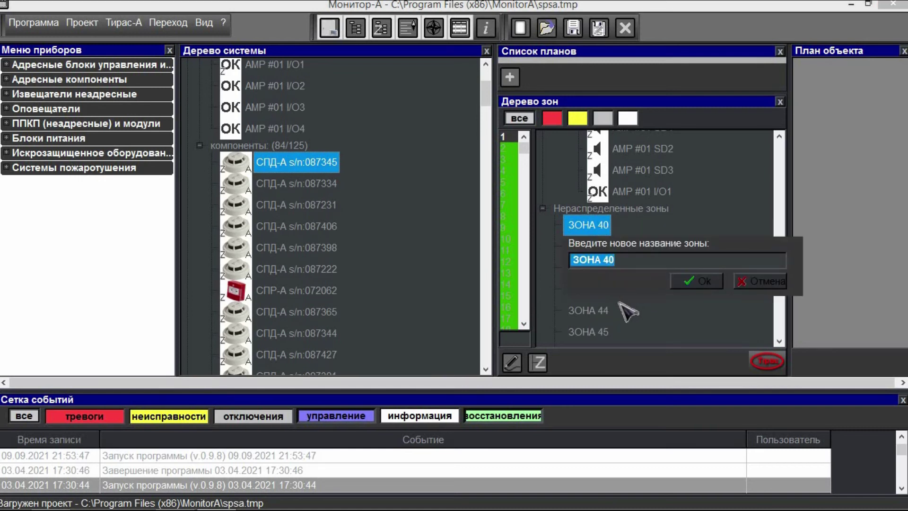
{"action": "type", "text": "СПОТРЗАЛ 2"}
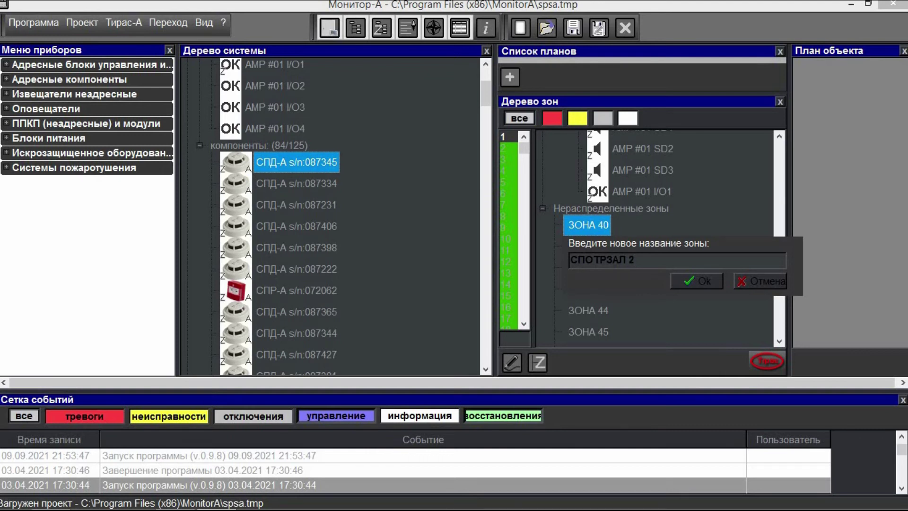
{"action": "left_click", "coordinate": [701, 280]}
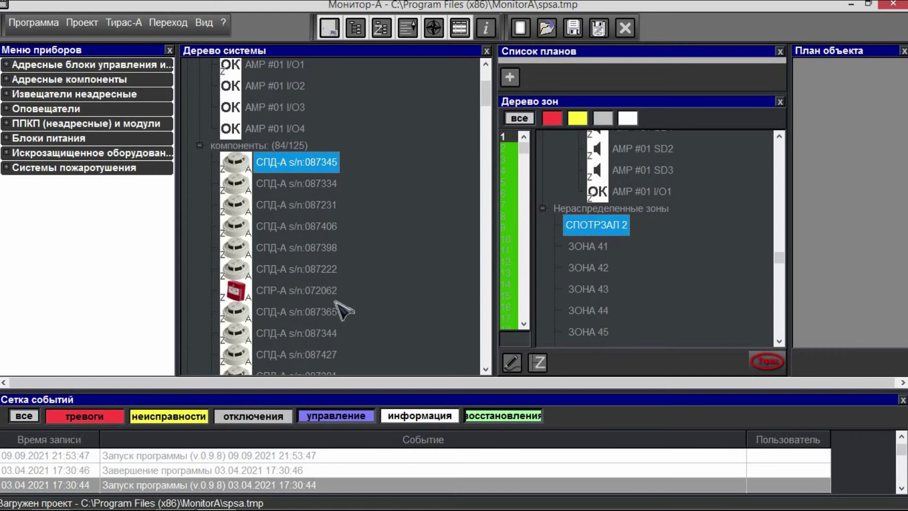
{"action": "right_click", "coordinate": [280, 186]}
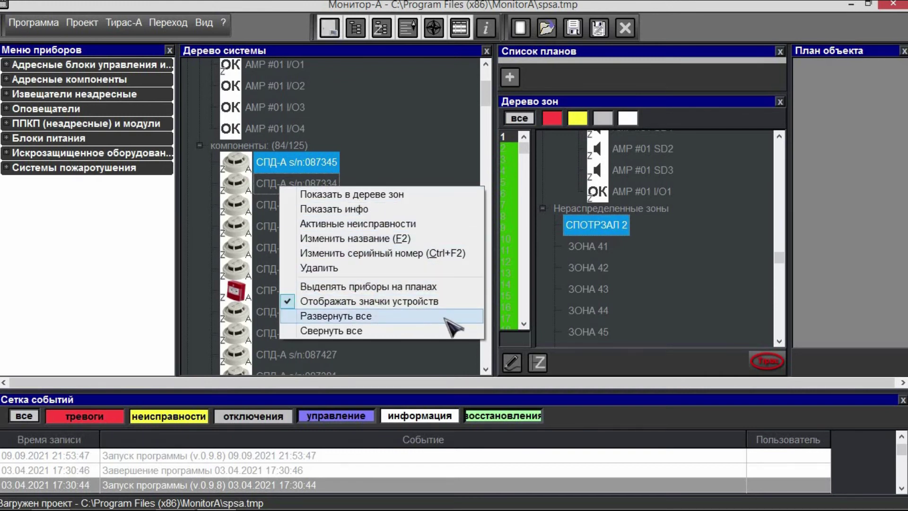
{"action": "left_click", "coordinate": [440, 166]}
{"action": "scroll", "coordinate": [370, 283], "scroll_direction": "up", "scroll_amount": 3}
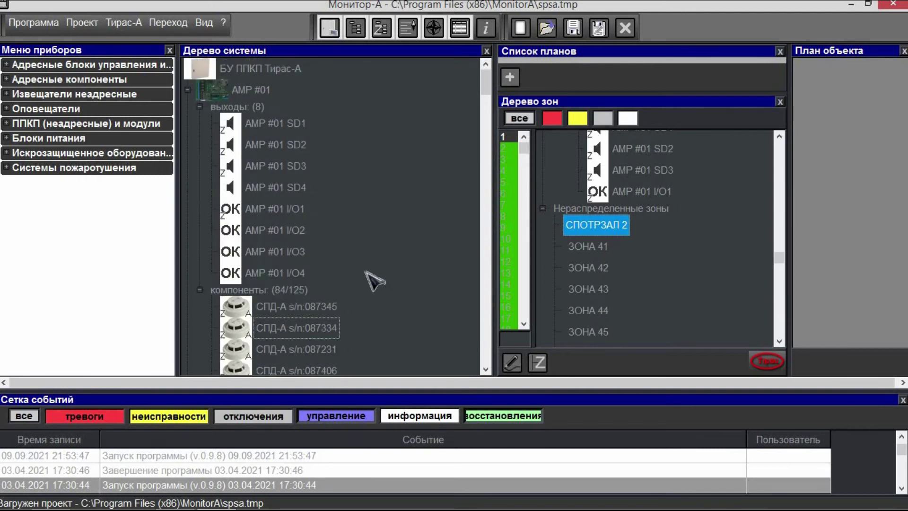
{"action": "left_click", "coordinate": [211, 88]}
{"action": "right_click", "coordinate": [210, 89]}
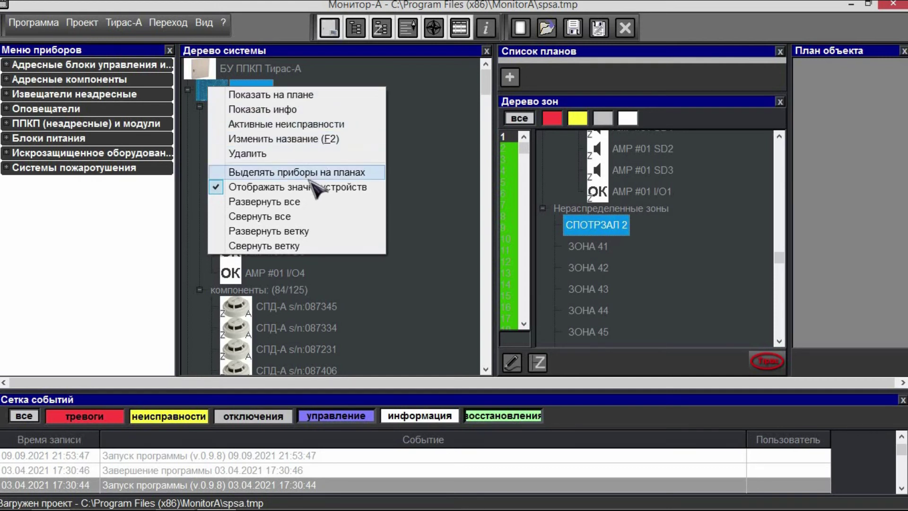
{"action": "left_click", "coordinate": [222, 94]}
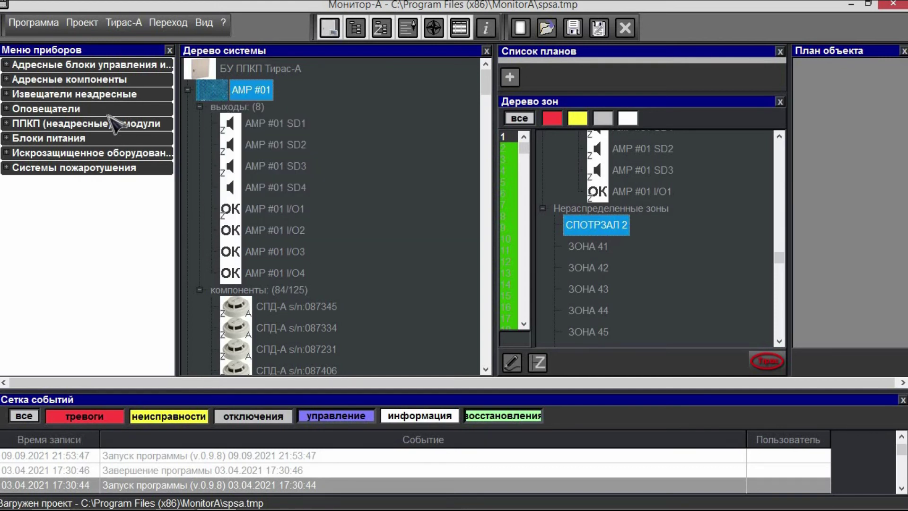
- Add one АМ-4 addressable component to AMP #01 in the system tree
{"action": "left_click", "coordinate": [13, 80]}
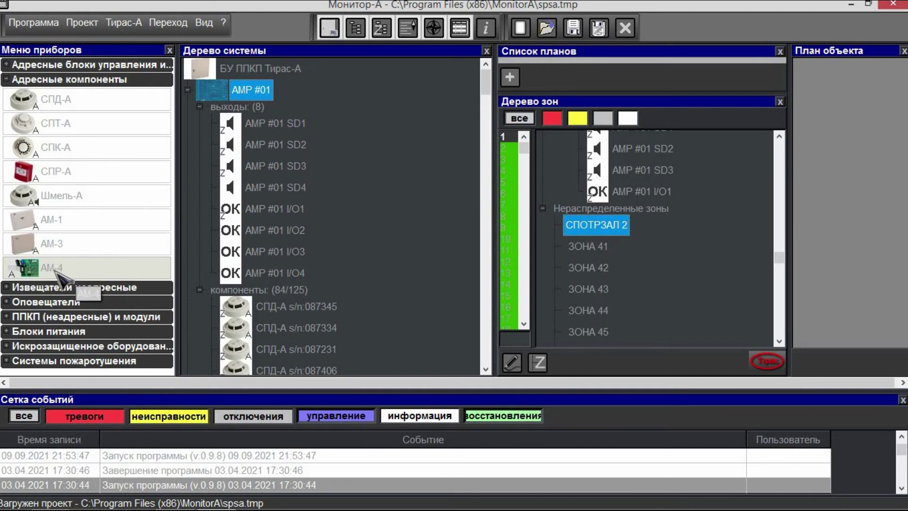
{"action": "left_click_drag", "start_coordinate": [37, 274], "coordinate": [237, 93]}
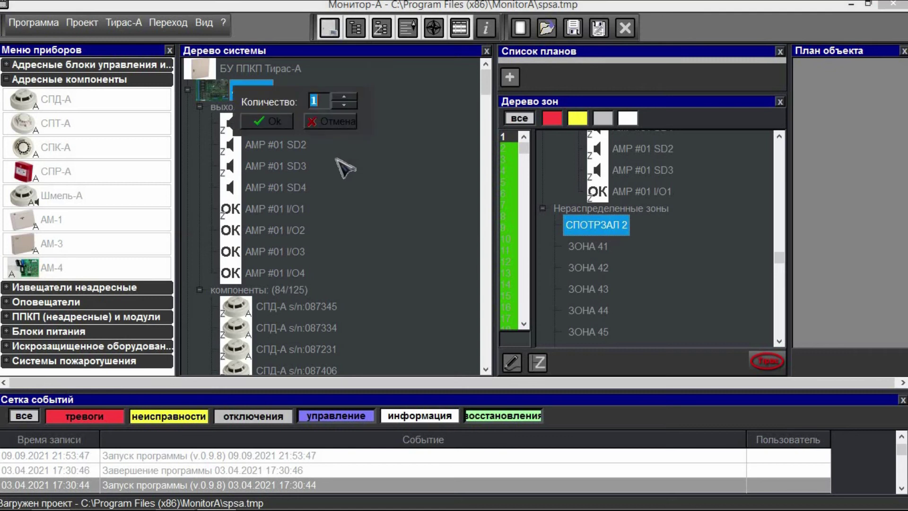
{"action": "left_click", "coordinate": [274, 121]}
- Attach a ПУиЗ Тирас-1 fire-extinguishing device to the new АМ-4 module at the end of the AMP #01 components
{"action": "scroll", "coordinate": [350, 258], "scroll_direction": "down", "scroll_amount": 10}
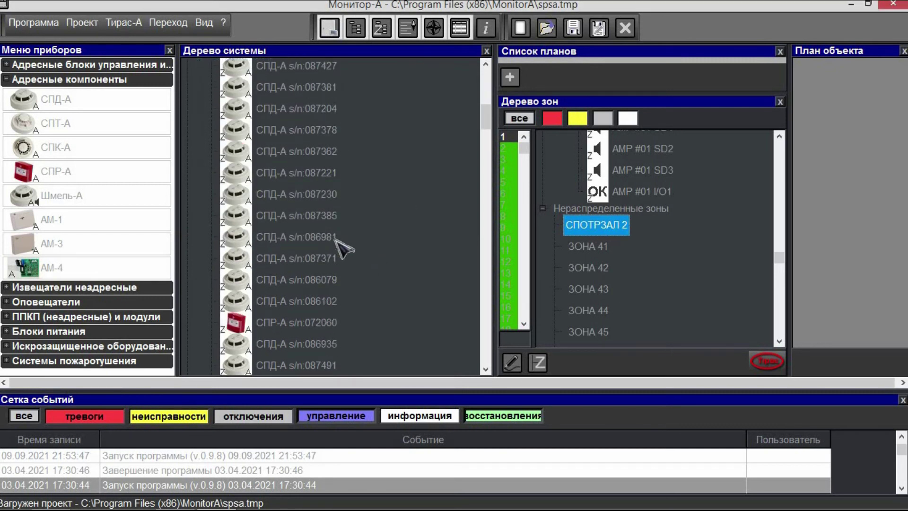
{"action": "scroll", "coordinate": [333, 237], "scroll_direction": "down", "scroll_amount": 15}
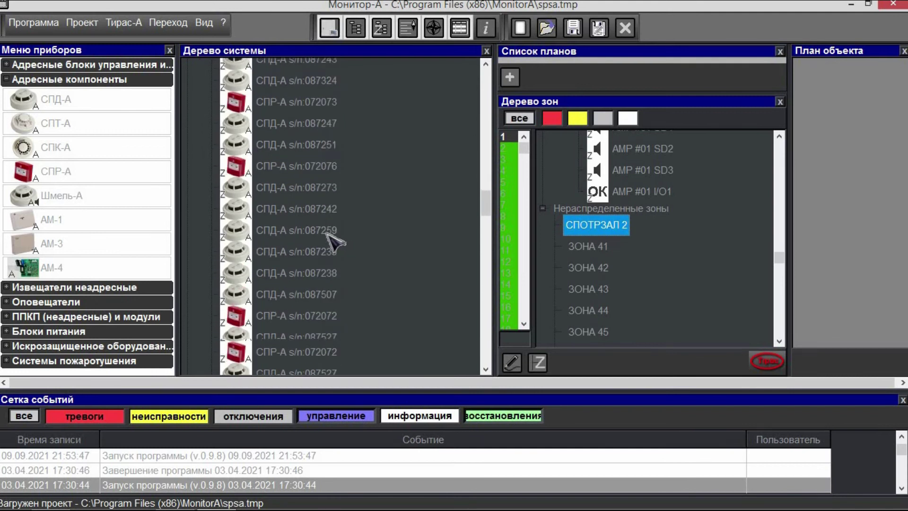
{"action": "scroll", "coordinate": [334, 239], "scroll_direction": "down", "scroll_amount": 10}
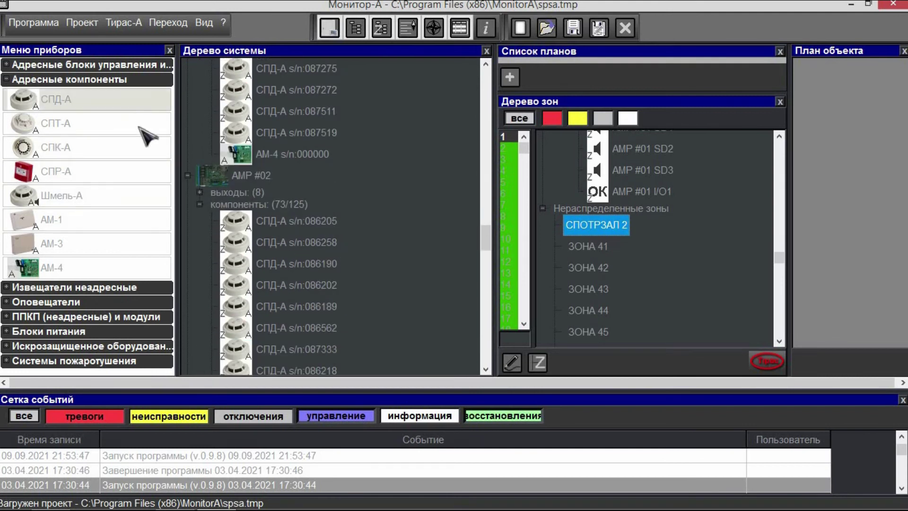
{"action": "left_click", "coordinate": [8, 79]}
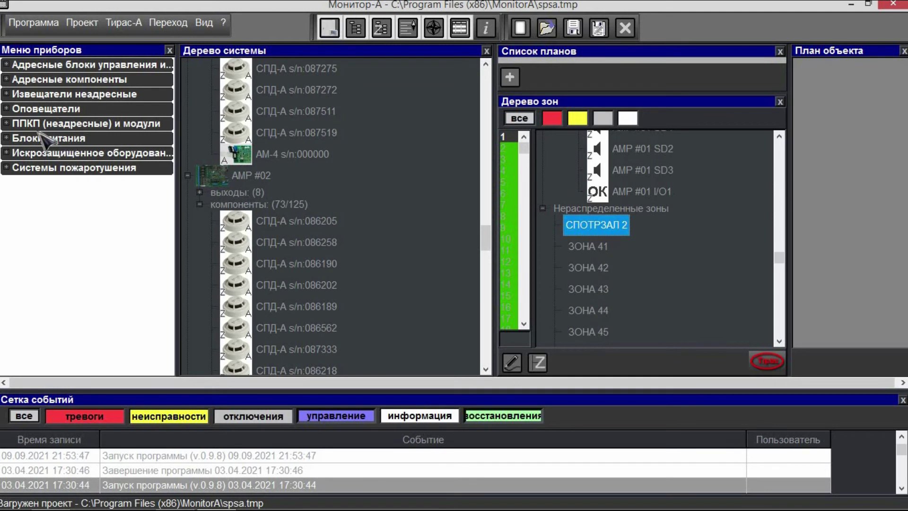
{"action": "left_click", "coordinate": [10, 168]}
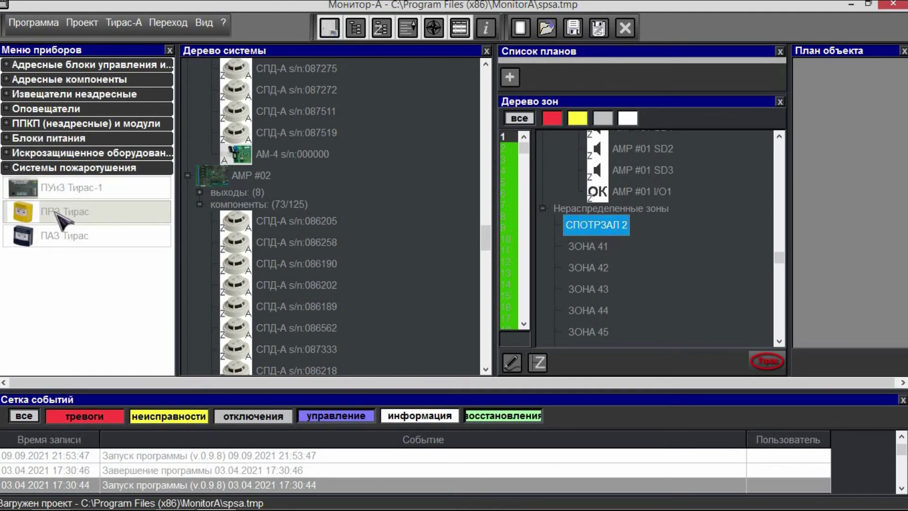
{"action": "left_click_drag", "start_coordinate": [23, 190], "coordinate": [263, 152]}
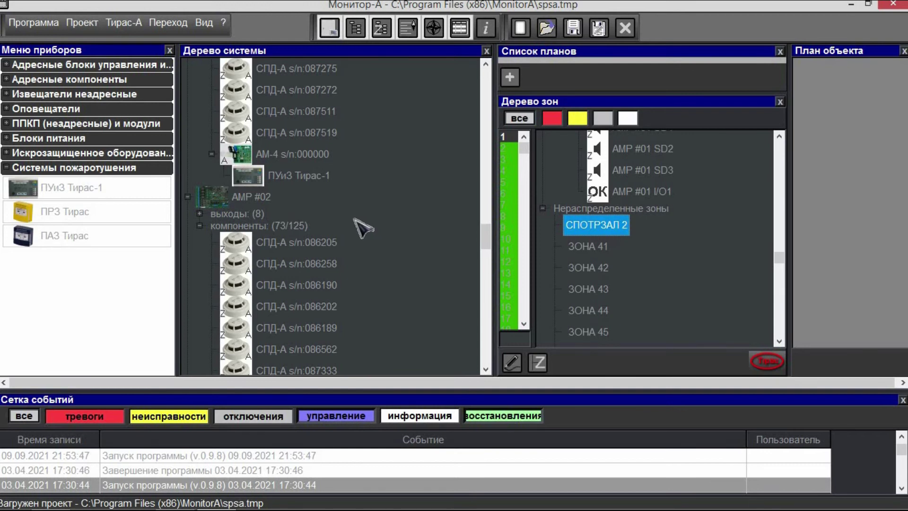
- Assign the ПУиЗ Тирас-1 under АМ-4 to the СПОТРЗАЛ 2 zone and expand the zone's outputs to check it
{"action": "scroll", "coordinate": [383, 234], "scroll_direction": "up", "scroll_amount": 1}
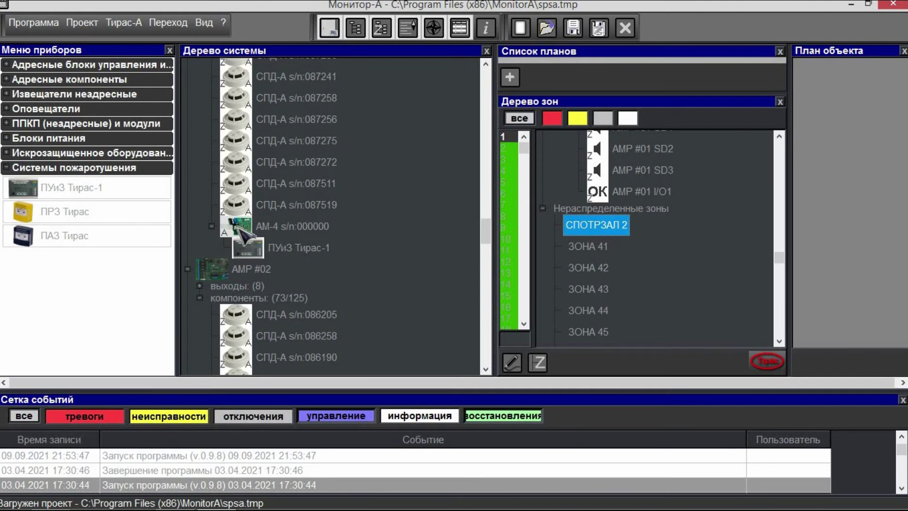
{"action": "left_click_drag", "start_coordinate": [239, 229], "coordinate": [333, 247]}
{"action": "left_click_drag", "start_coordinate": [601, 229], "coordinate": [300, 254]}
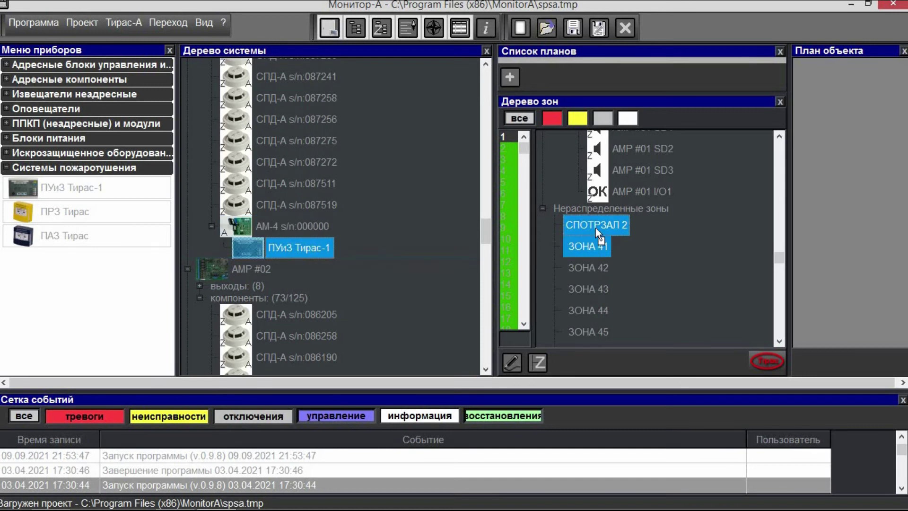
{"action": "left_click_drag", "start_coordinate": [597, 231], "coordinate": [598, 229]}
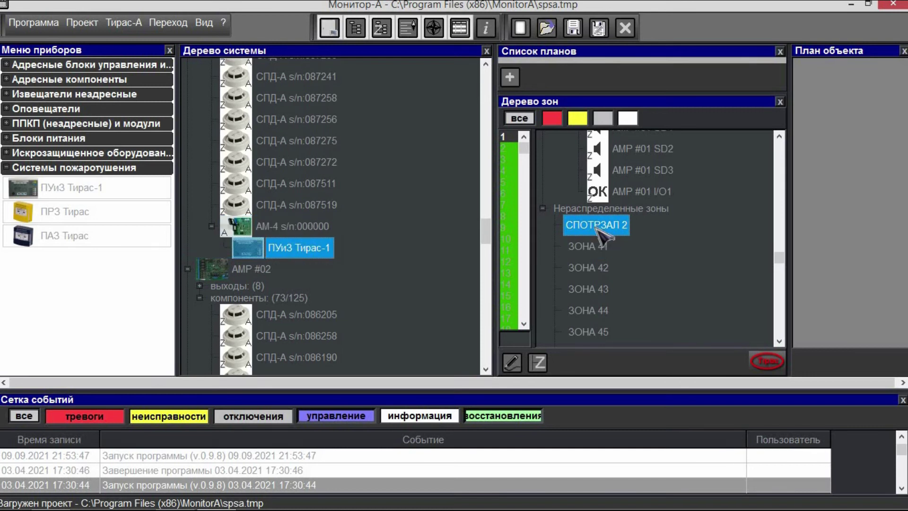
{"action": "left_click", "coordinate": [555, 224]}
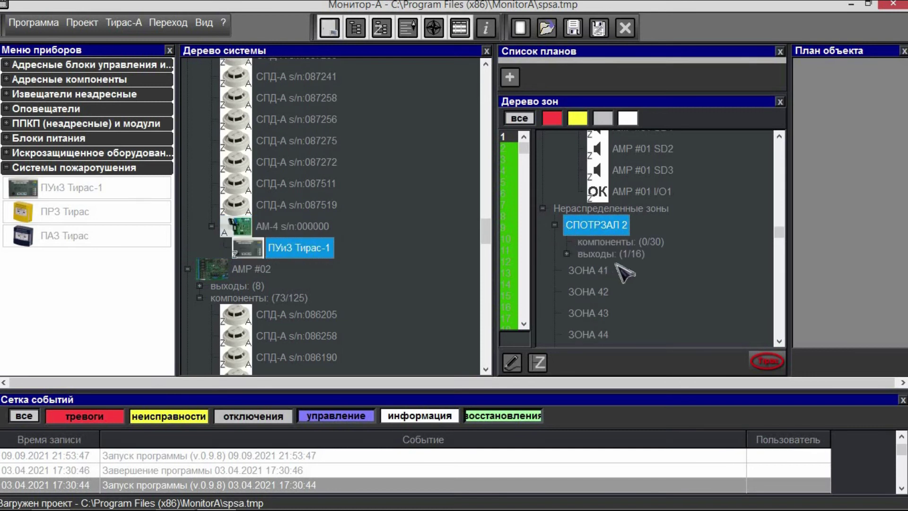
{"action": "left_click", "coordinate": [566, 254]}
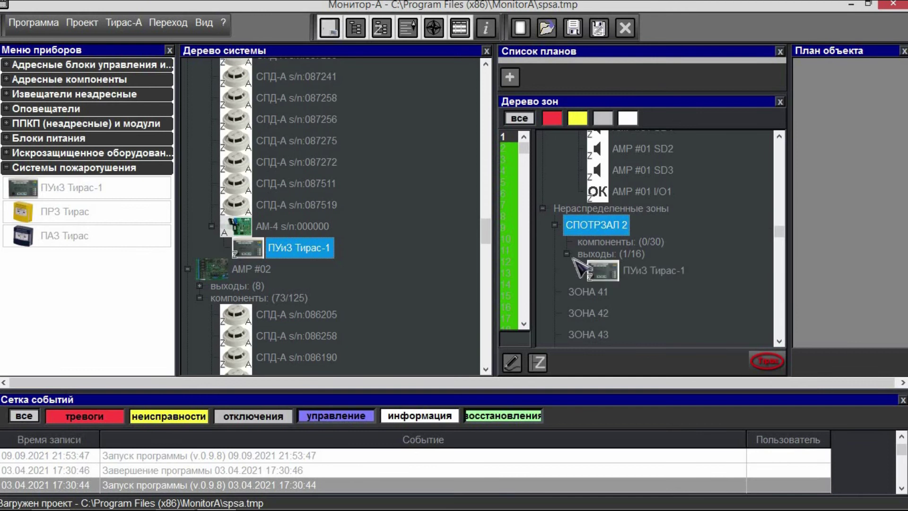
{"action": "left_click", "coordinate": [610, 278]}
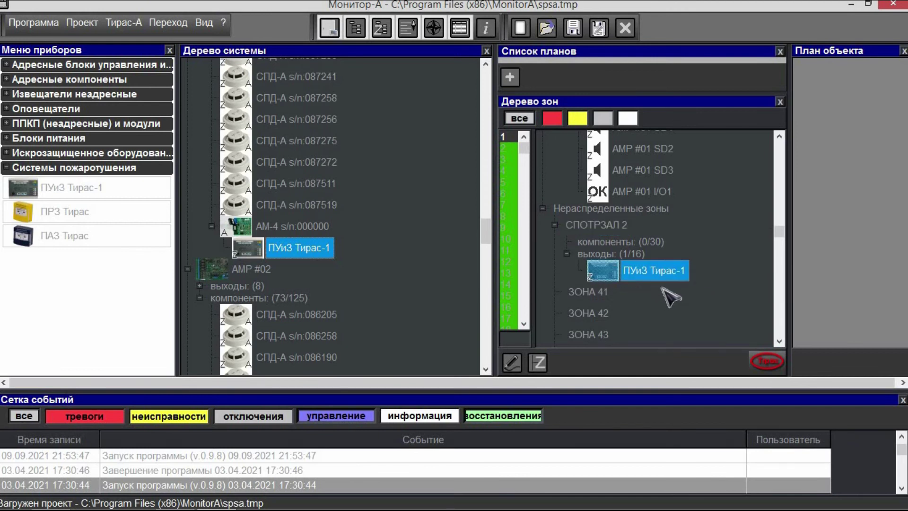
{"action": "left_click", "coordinate": [281, 256]}
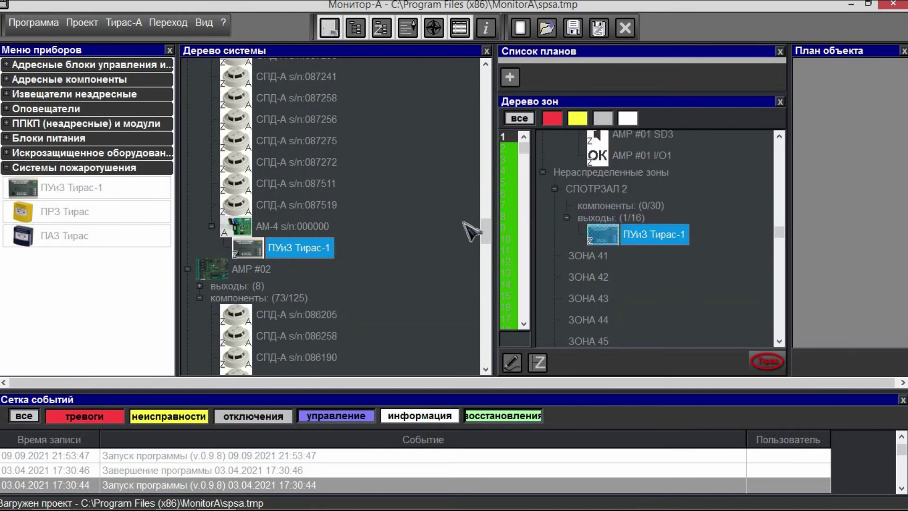
- Assign the AMP #01 I/O1 output to the outputs of the СПОТРЗАЛ 2 zone
{"action": "left_click_drag", "start_coordinate": [486, 229], "coordinate": [478, 72]}
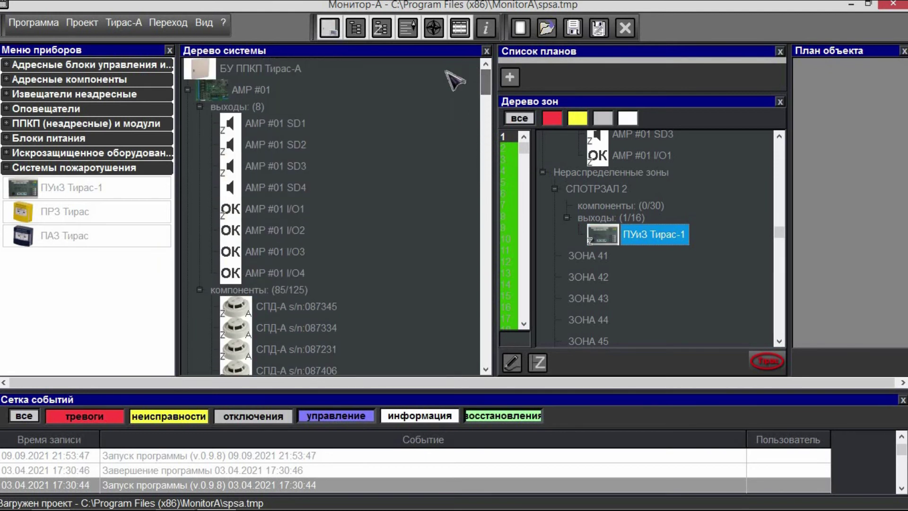
{"action": "scroll", "coordinate": [329, 268], "scroll_direction": "down", "scroll_amount": 3}
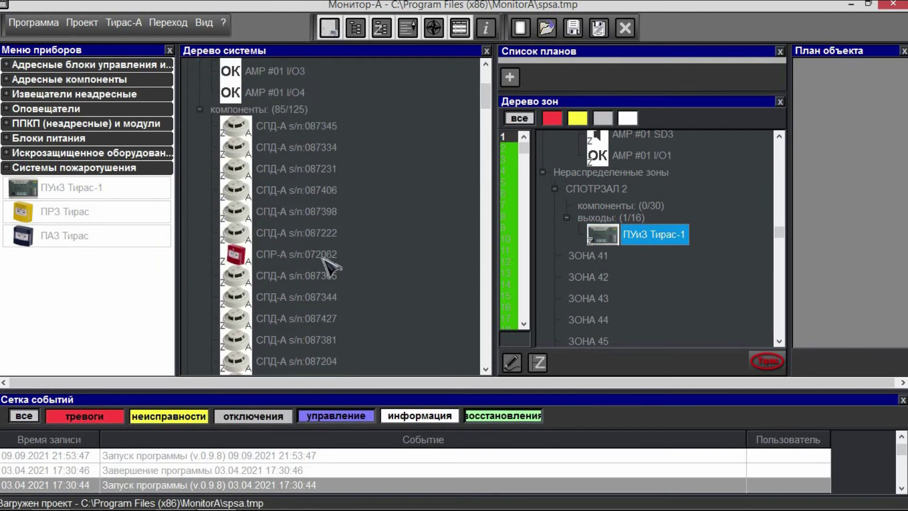
{"action": "scroll", "coordinate": [323, 257], "scroll_direction": "down", "scroll_amount": 10}
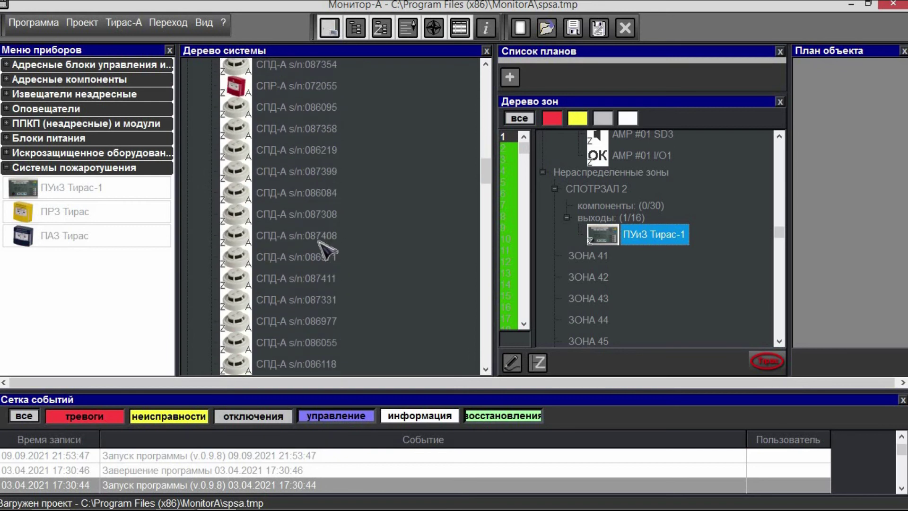
{"action": "scroll", "coordinate": [319, 241], "scroll_direction": "down", "scroll_amount": 10}
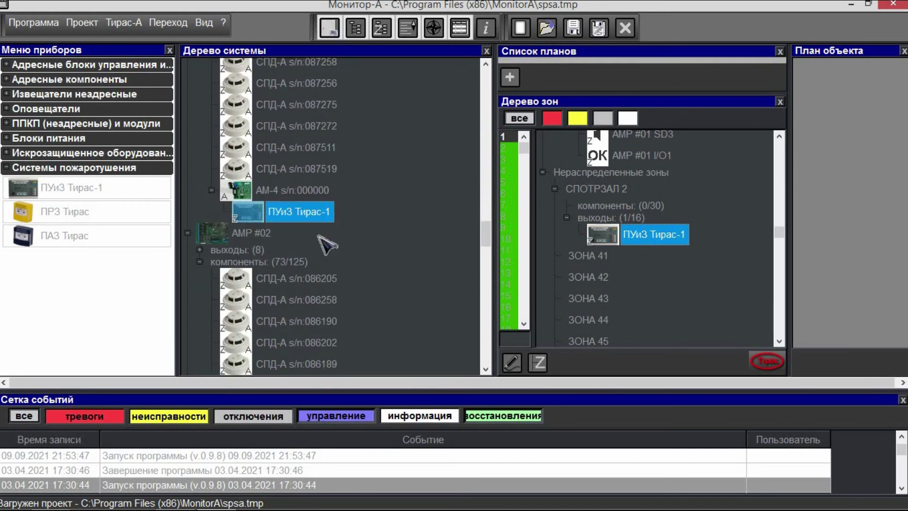
{"action": "scroll", "coordinate": [326, 244], "scroll_direction": "down", "scroll_amount": 1}
{"action": "scroll", "coordinate": [326, 243], "scroll_direction": "up", "scroll_amount": 10}
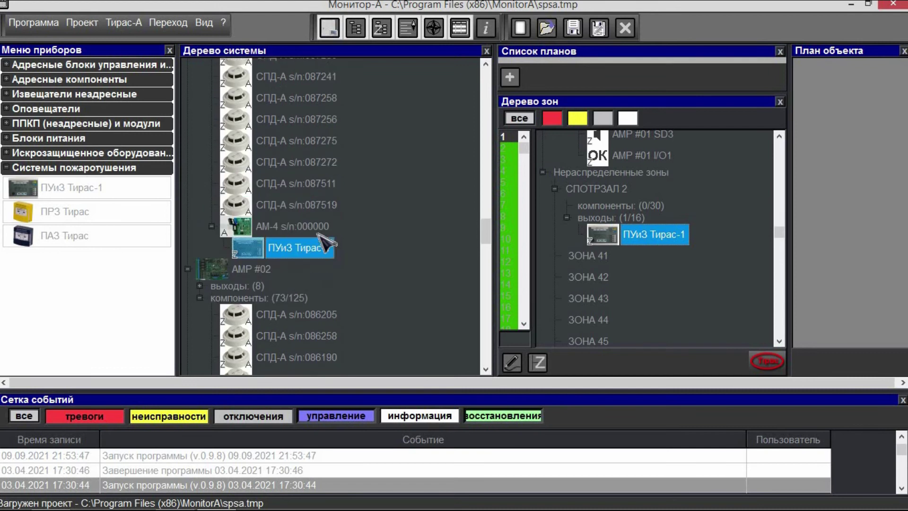
{"action": "scroll", "coordinate": [326, 247], "scroll_direction": "up", "scroll_amount": 10}
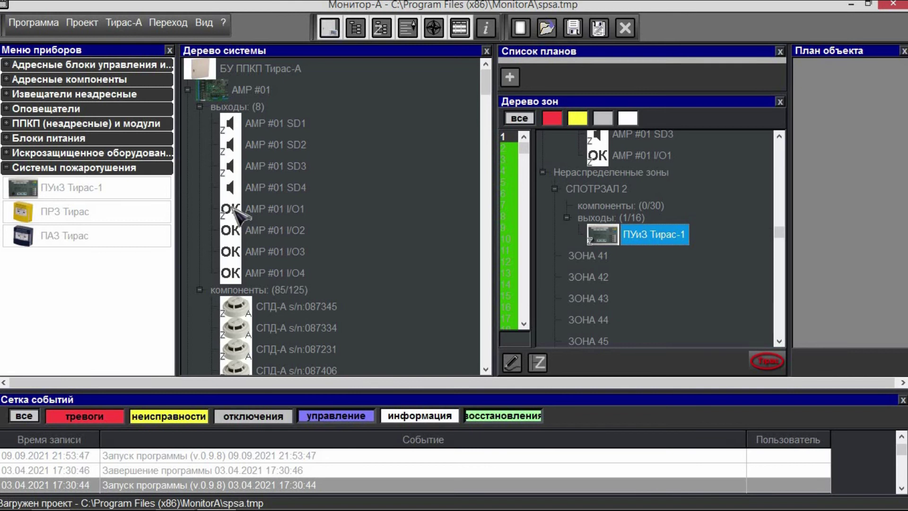
{"action": "left_click_drag", "start_coordinate": [234, 208], "coordinate": [623, 238]}
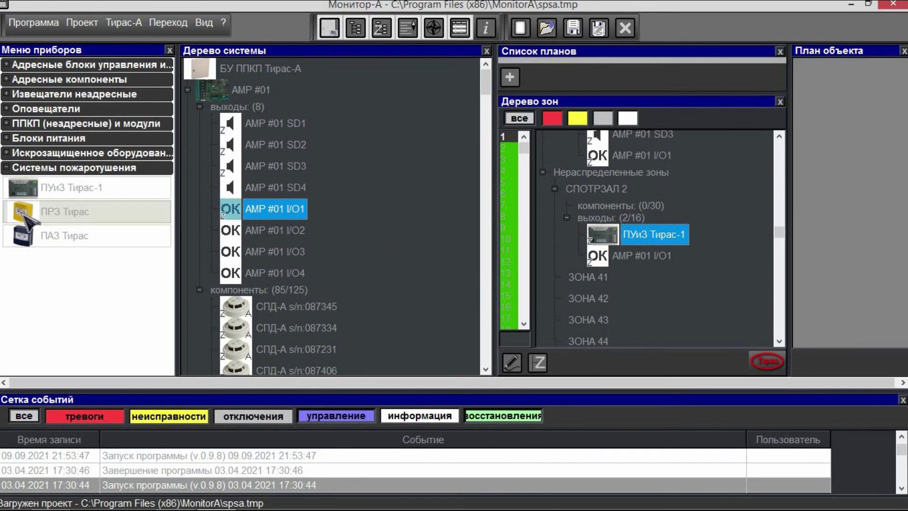
- Try to add a ПРЗ Тирас device among the AMP #01 components and look through the non-addressable detectors
{"action": "left_click_drag", "start_coordinate": [26, 220], "coordinate": [292, 325]}
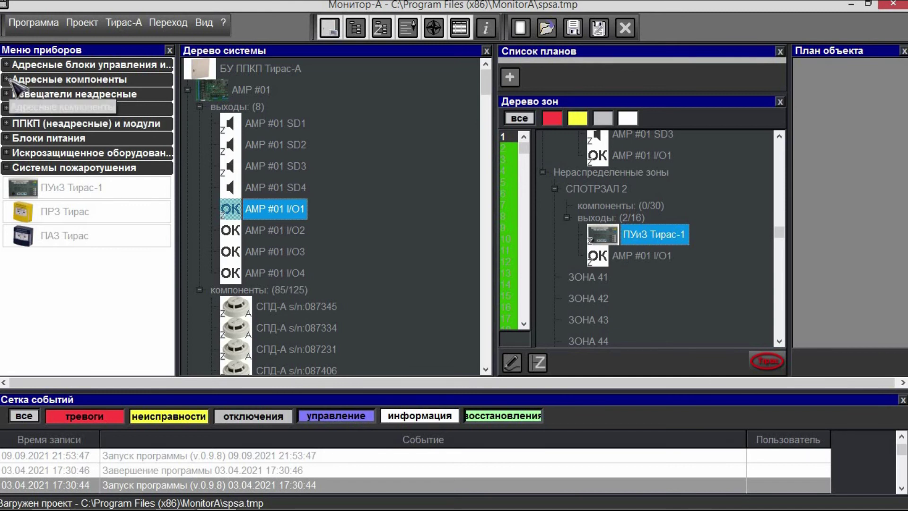
{"action": "left_click", "coordinate": [7, 94]}
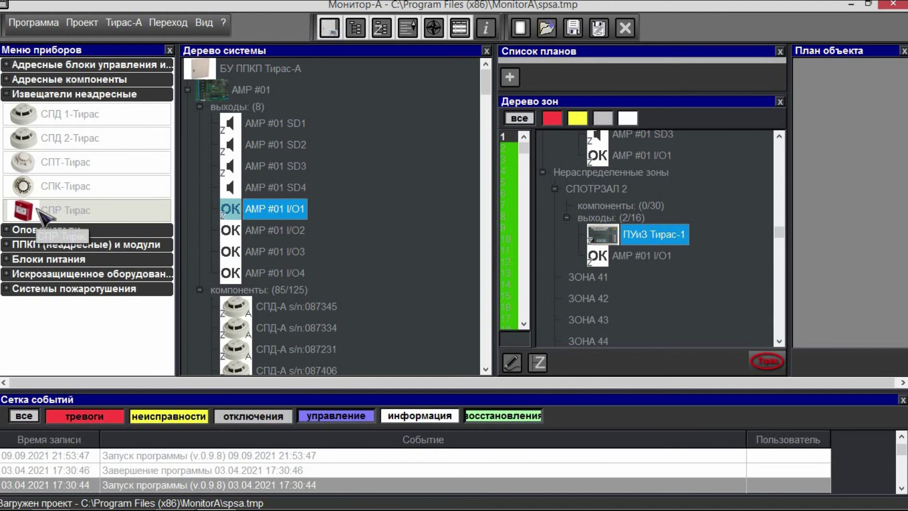
{"action": "scroll", "coordinate": [484, 146], "scroll_direction": "down", "scroll_amount": 1}
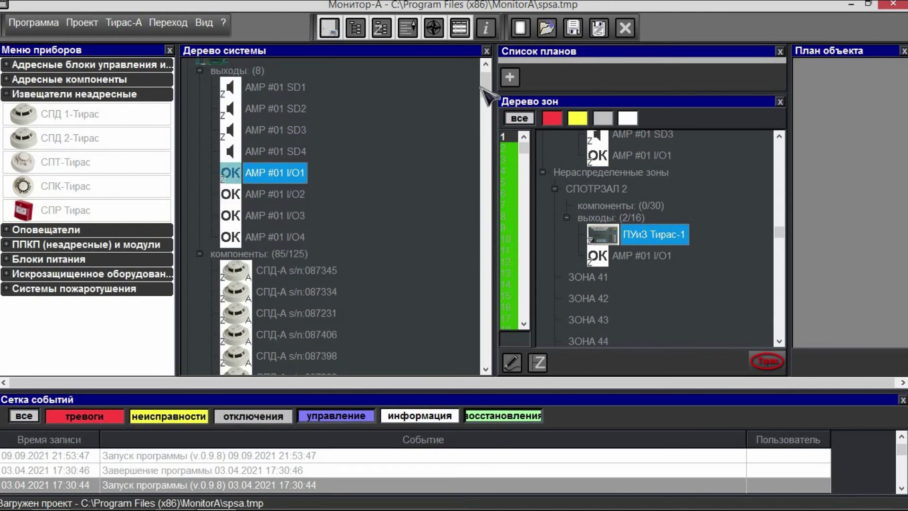
- Add two ПРЗ Тирас devices under ПУиЗ Тирас-1 in the system tree and select the first one
{"action": "left_click_drag", "start_coordinate": [486, 87], "coordinate": [472, 239]}
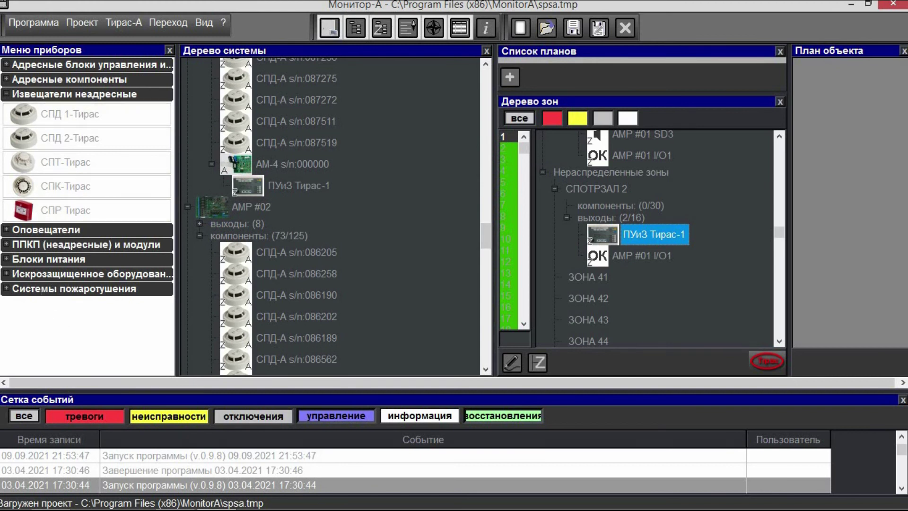
{"action": "left_click", "coordinate": [10, 94]}
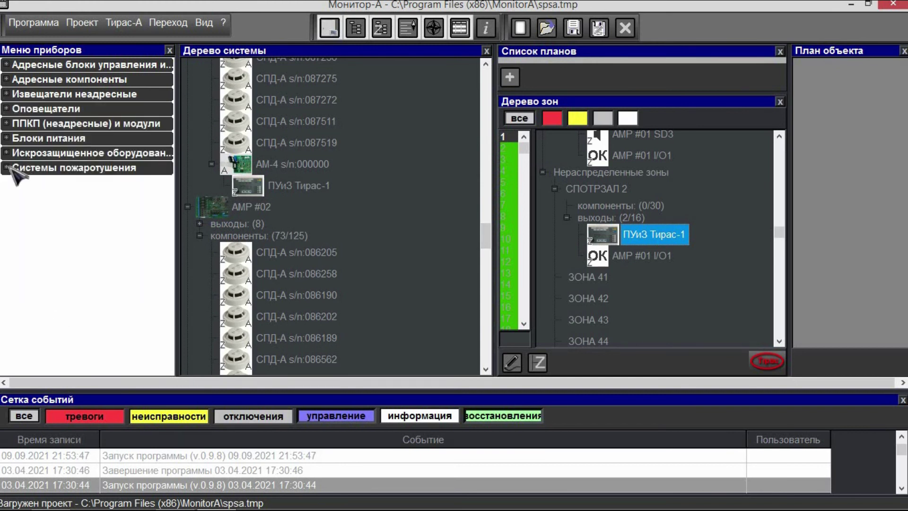
{"action": "left_click", "coordinate": [9, 167]}
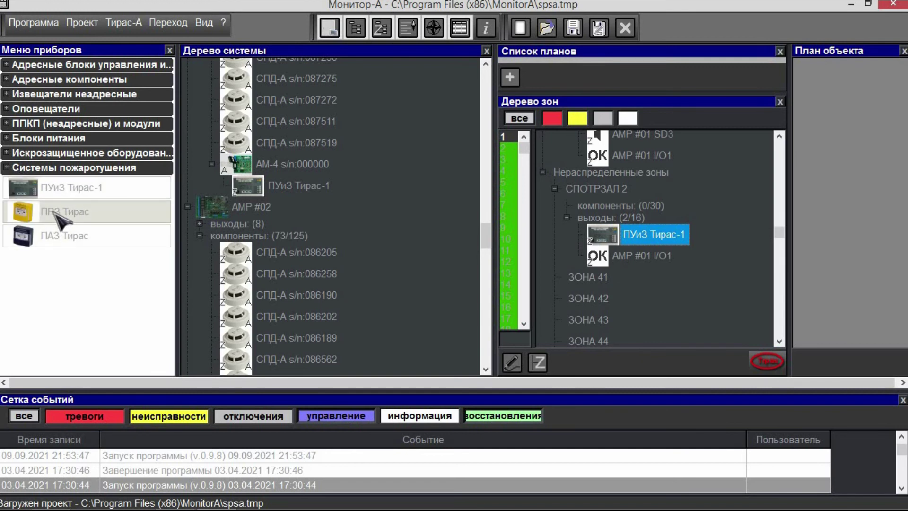
{"action": "left_click_drag", "start_coordinate": [61, 219], "coordinate": [253, 186]}
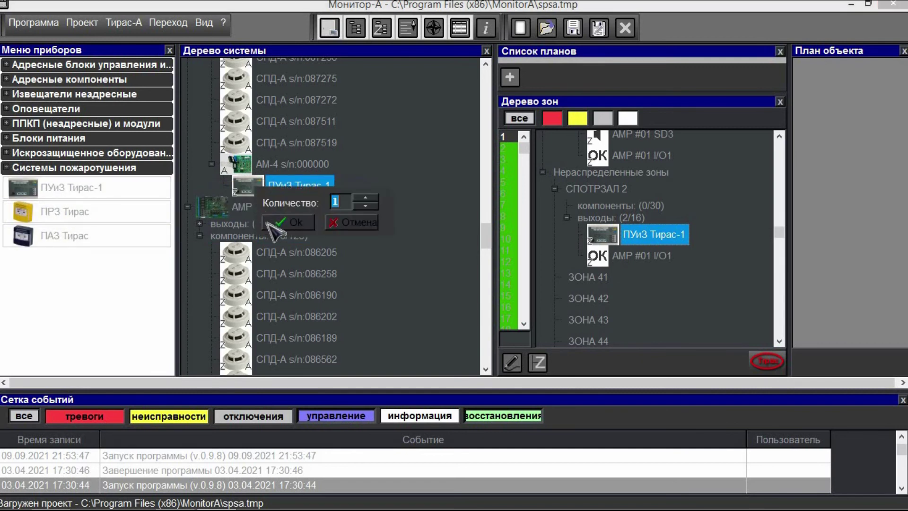
{"action": "left_click", "coordinate": [365, 198]}
{"action": "left_click", "coordinate": [289, 222]}
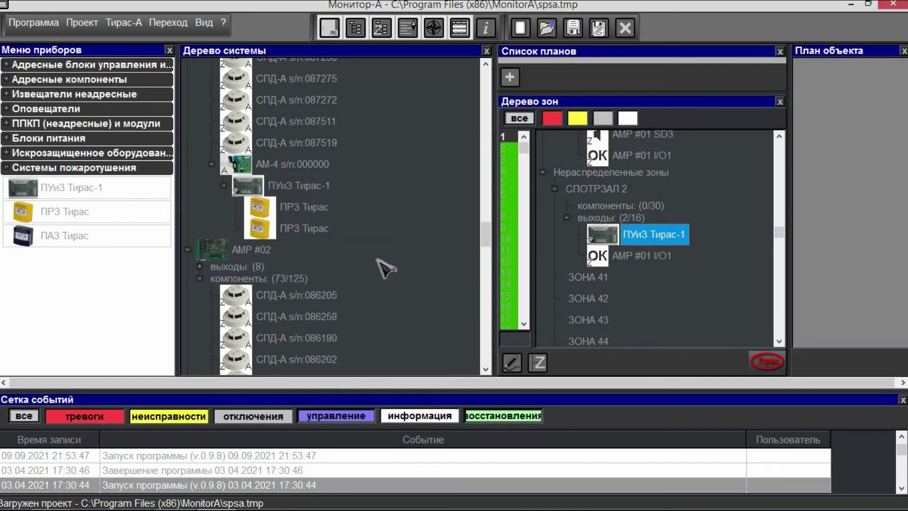
{"action": "left_click", "coordinate": [269, 210]}
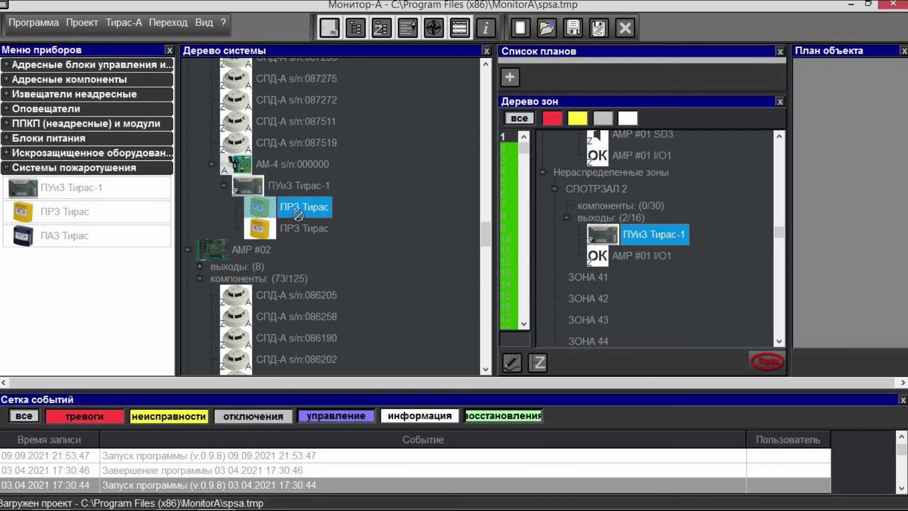
- Select the second ПРЗ Тирас under ПУиЗ Тирас-1 and return to the AMP #01 outputs at the start of the system tree
{"action": "left_click", "coordinate": [262, 233]}
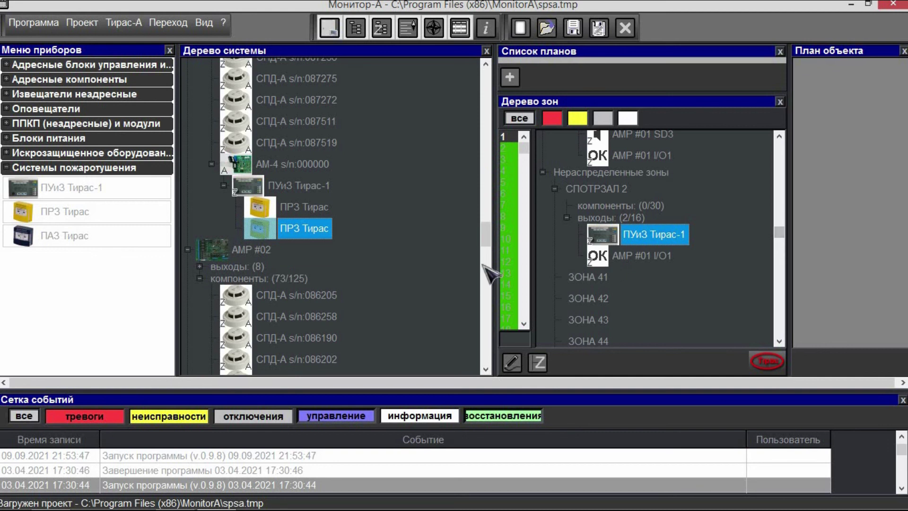
{"action": "scroll", "coordinate": [389, 268], "scroll_direction": "up", "scroll_amount": 10}
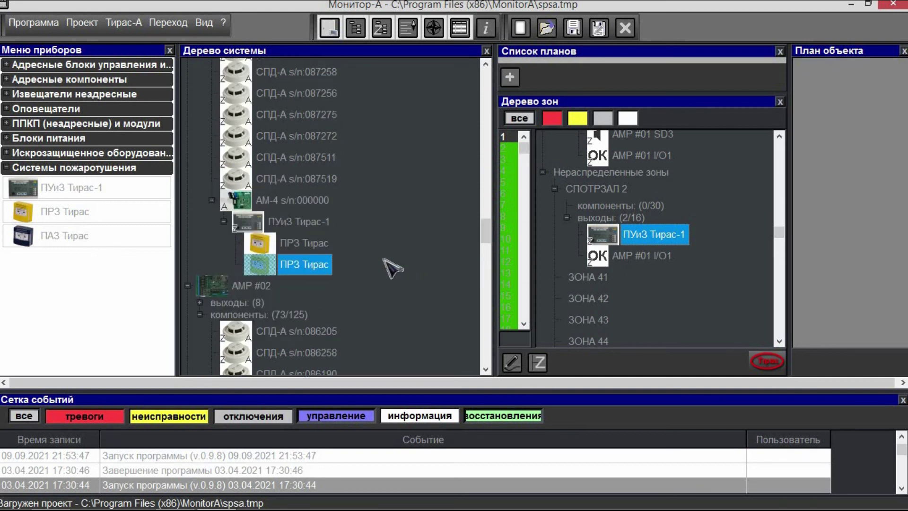
{"action": "scroll", "coordinate": [385, 262], "scroll_direction": "up", "scroll_amount": 10}
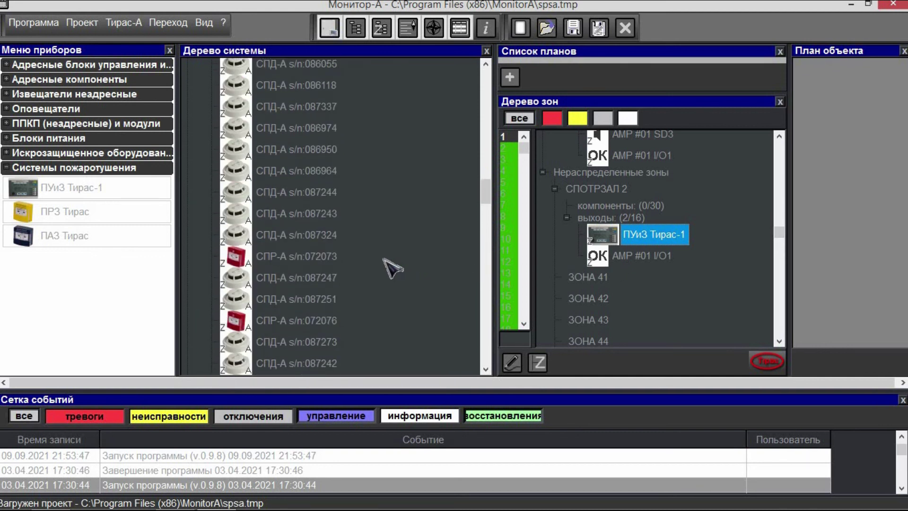
{"action": "scroll", "coordinate": [393, 269], "scroll_direction": "up", "scroll_amount": 10}
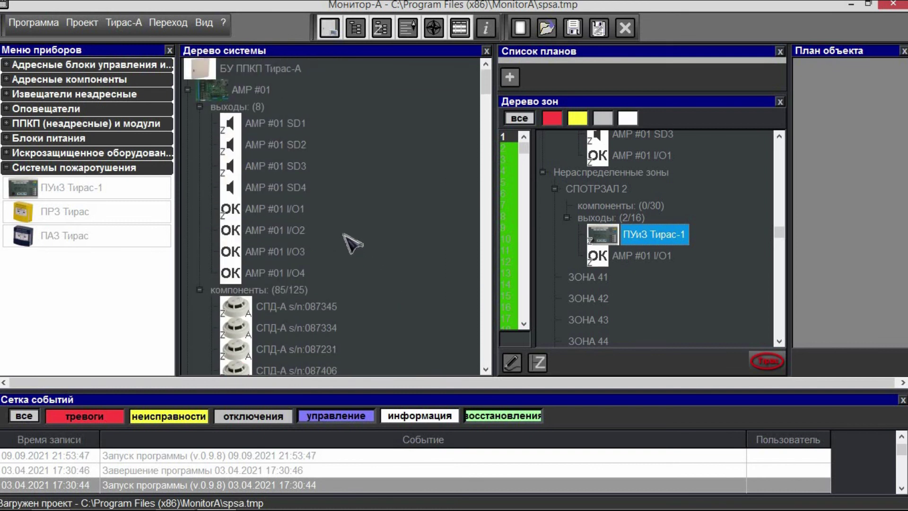
{"action": "left_click", "coordinate": [34, 23]}
{"action": "mouse_move", "coordinate": [86, 21]}
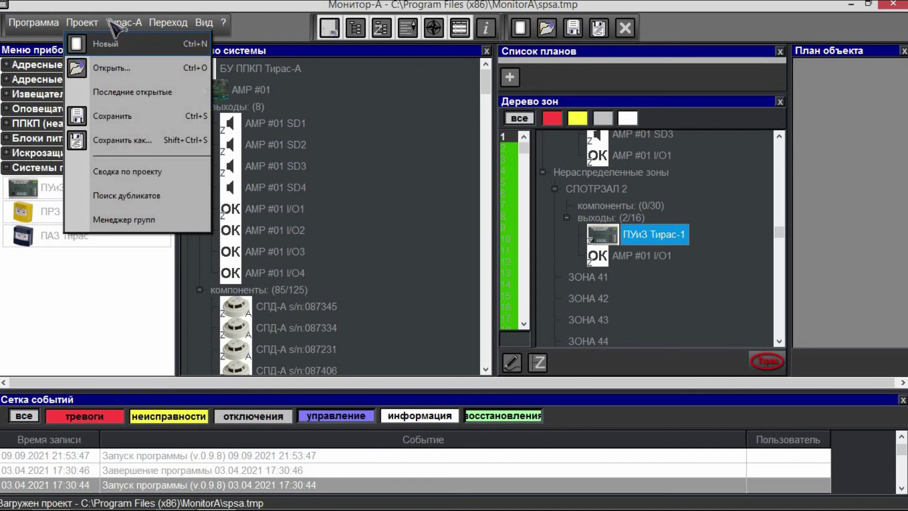
{"action": "mouse_move", "coordinate": [134, 22]}
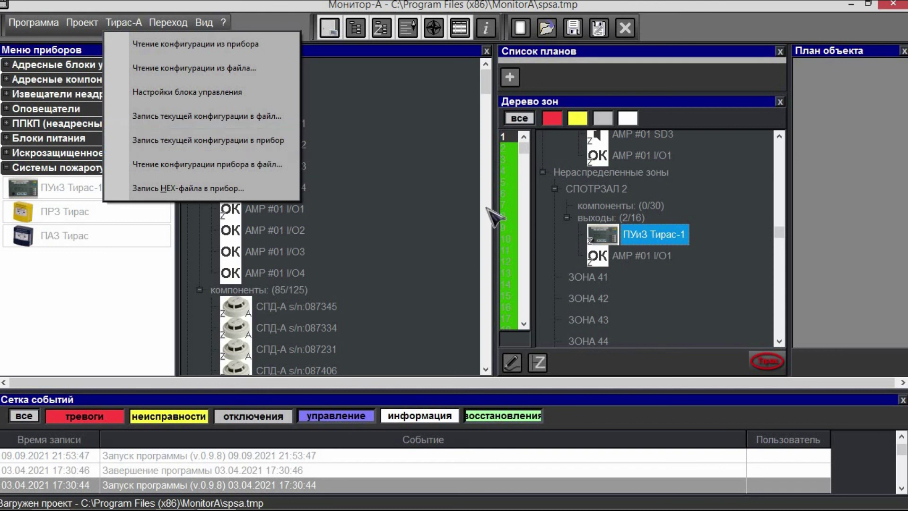
{"action": "left_click", "coordinate": [273, 8]}
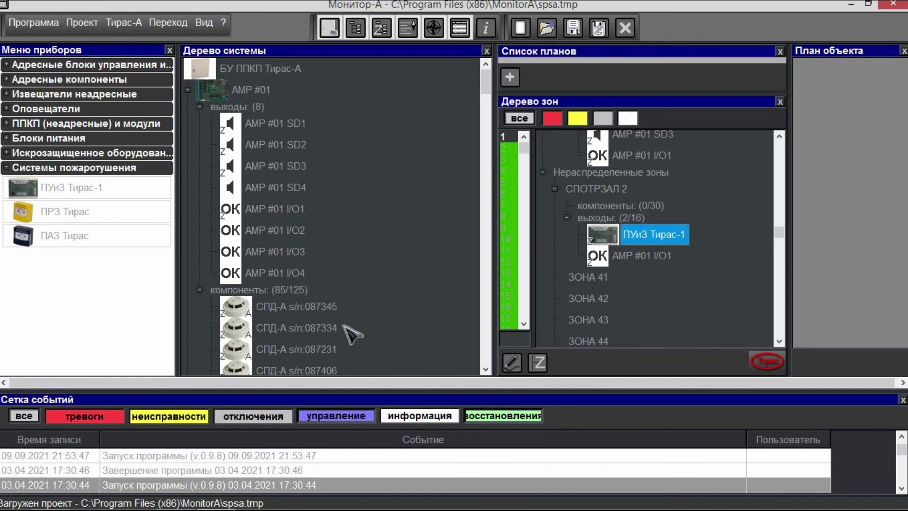
- Review the whole system tree from the AMP #01 outputs and components through AM-4 and AMP #02 down to АПК #01
{"action": "scroll", "coordinate": [265, 241], "scroll_direction": "down", "scroll_amount": 3}
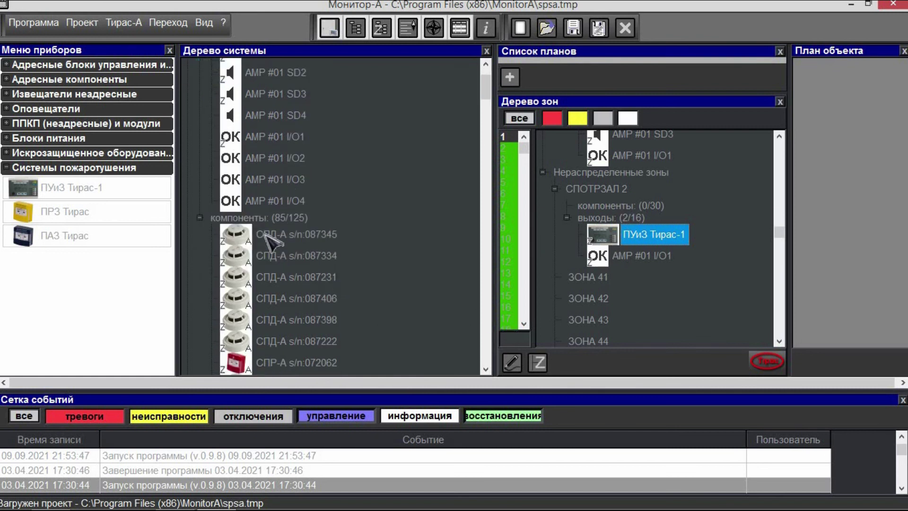
{"action": "scroll", "coordinate": [272, 256], "scroll_direction": "down", "scroll_amount": 10}
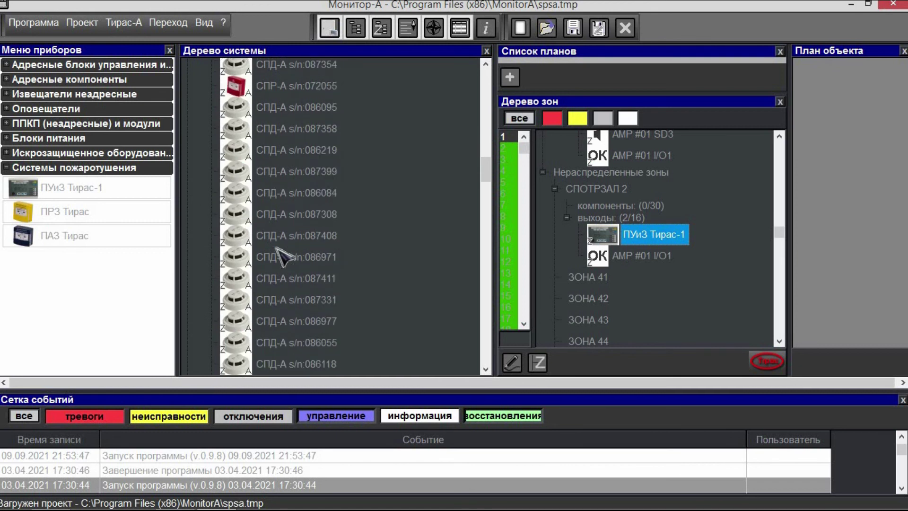
{"action": "scroll", "coordinate": [283, 253], "scroll_direction": "down", "scroll_amount": 5}
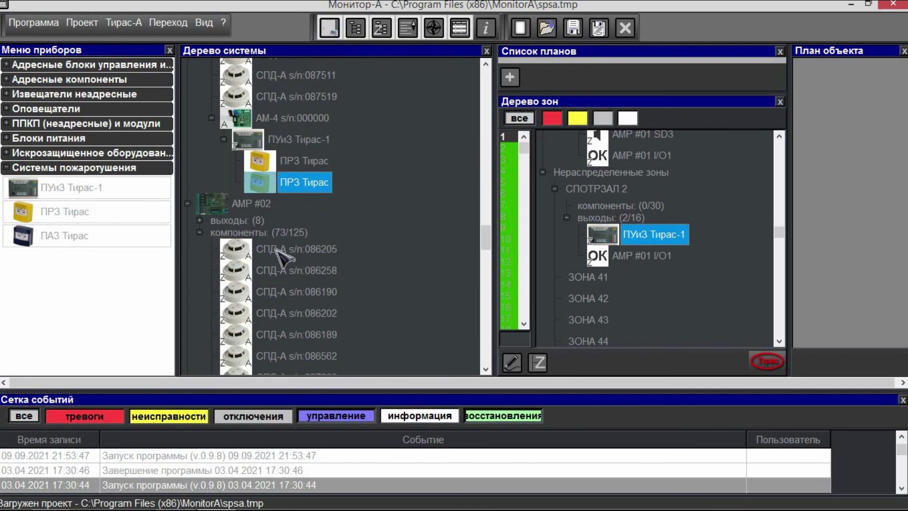
{"action": "scroll", "coordinate": [371, 317], "scroll_direction": "down", "scroll_amount": 5}
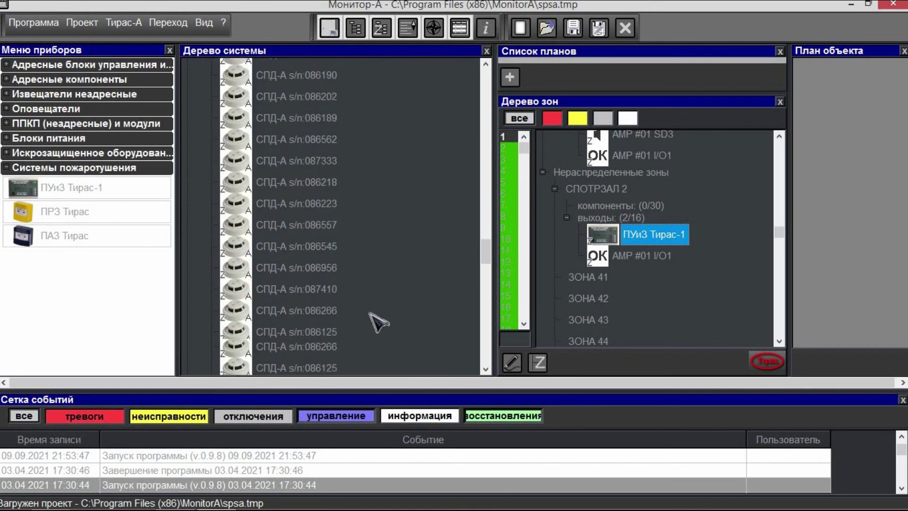
{"action": "scroll", "coordinate": [374, 319], "scroll_direction": "down", "scroll_amount": 2}
{"action": "scroll", "coordinate": [374, 317], "scroll_direction": "down", "scroll_amount": 10}
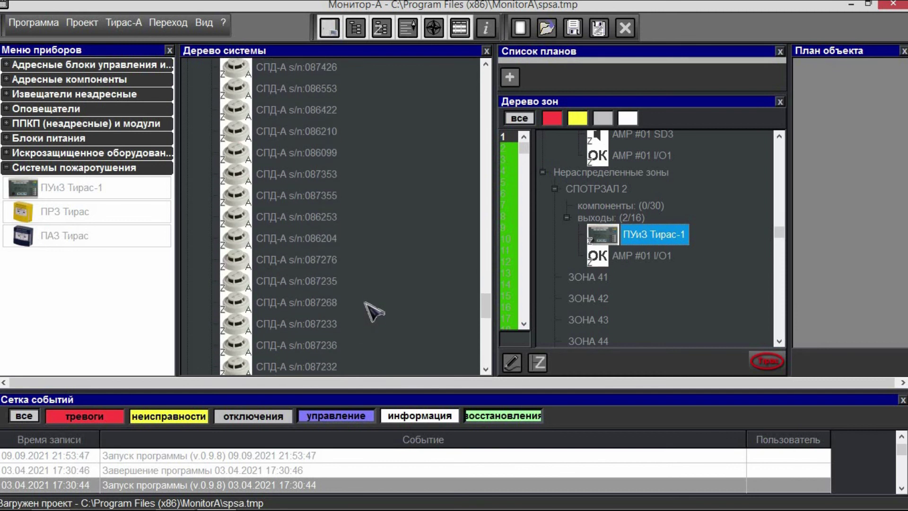
{"action": "scroll", "coordinate": [371, 312], "scroll_direction": "down", "scroll_amount": 1}
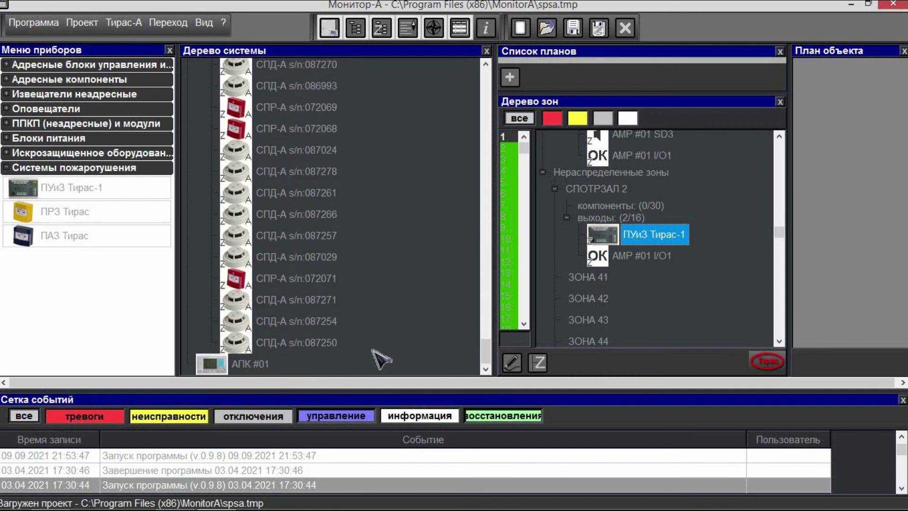
{"action": "scroll", "coordinate": [425, 305], "scroll_direction": "up", "scroll_amount": 10}
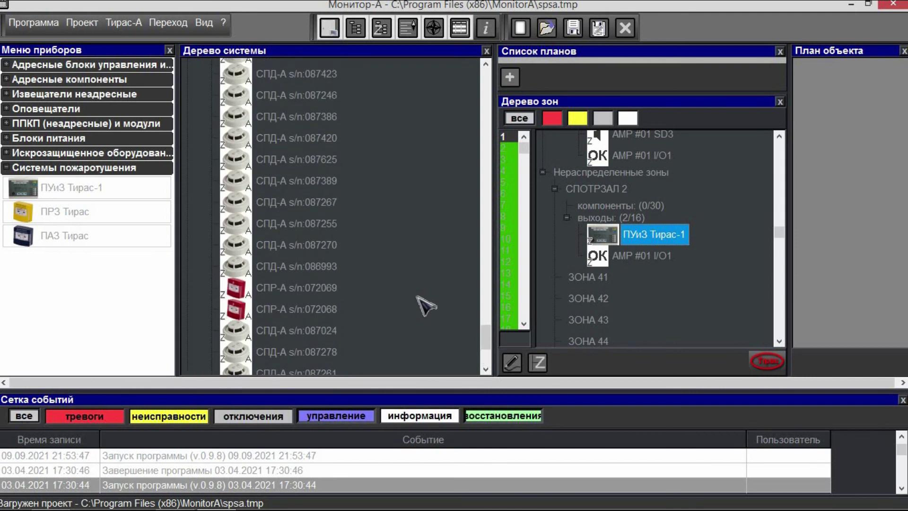
{"action": "scroll", "coordinate": [426, 305], "scroll_direction": "up", "scroll_amount": 10}
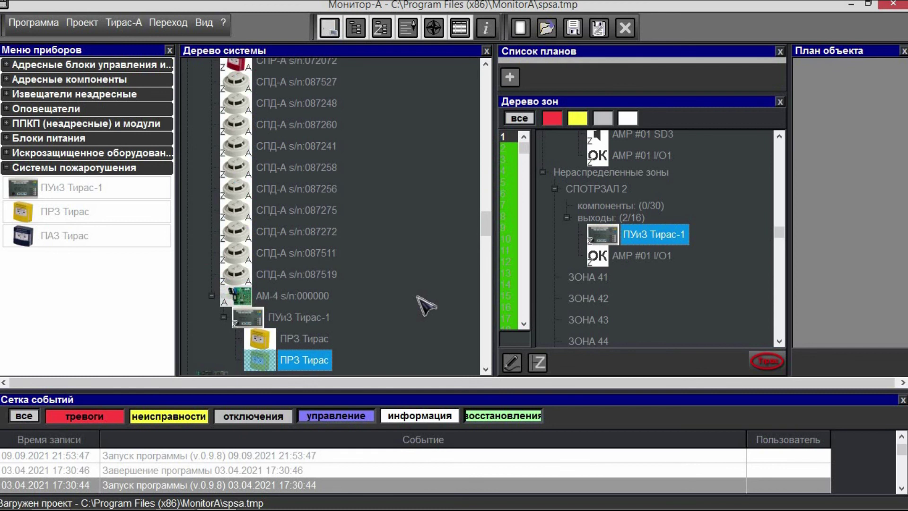
{"action": "scroll", "coordinate": [426, 305], "scroll_direction": "up", "scroll_amount": 10}
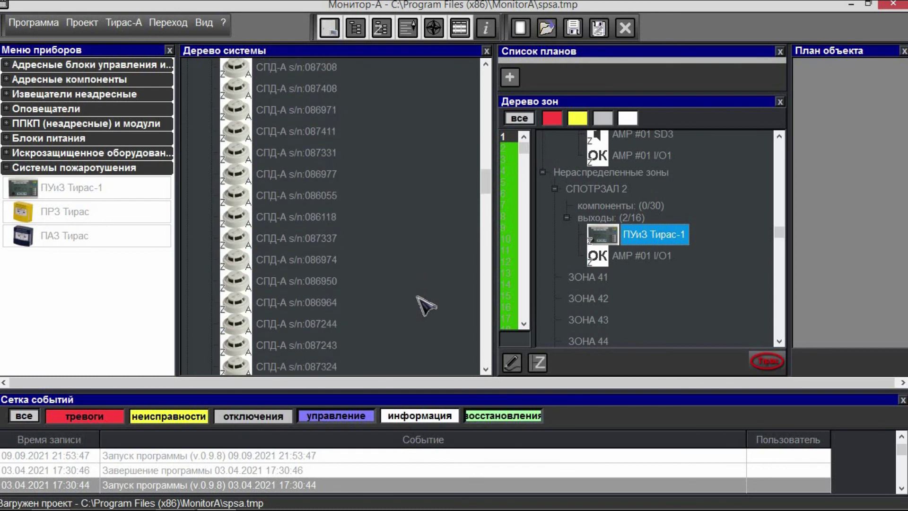
{"action": "scroll", "coordinate": [426, 305], "scroll_direction": "up", "scroll_amount": 5}
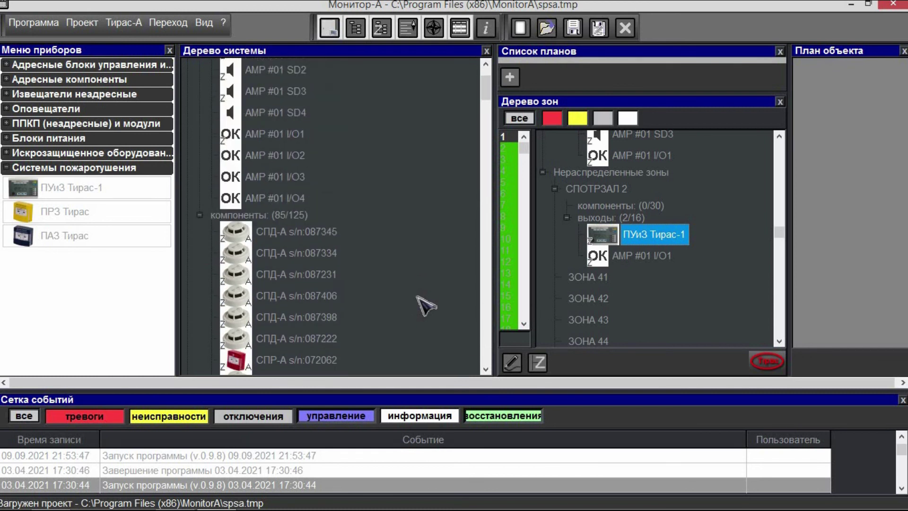
{"action": "scroll", "coordinate": [425, 305], "scroll_direction": "up", "scroll_amount": 3}
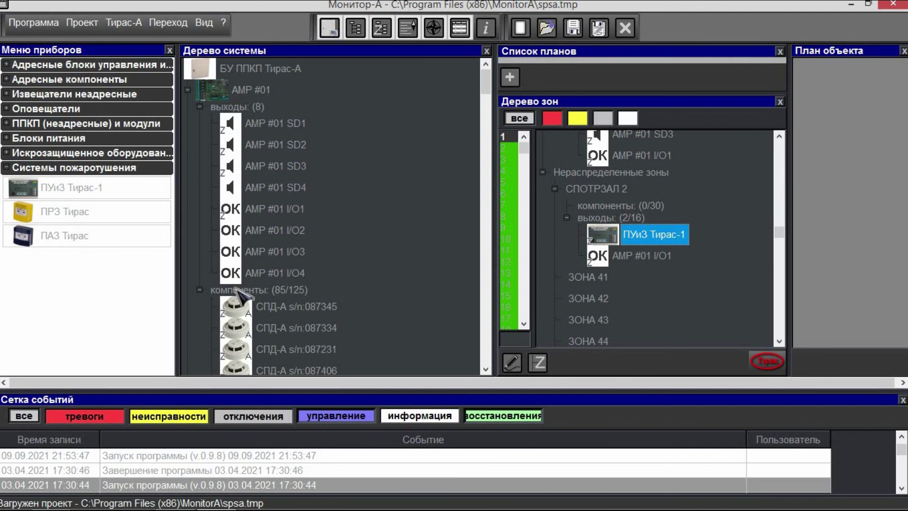
{"action": "scroll", "coordinate": [238, 296], "scroll_direction": "down", "scroll_amount": 10}
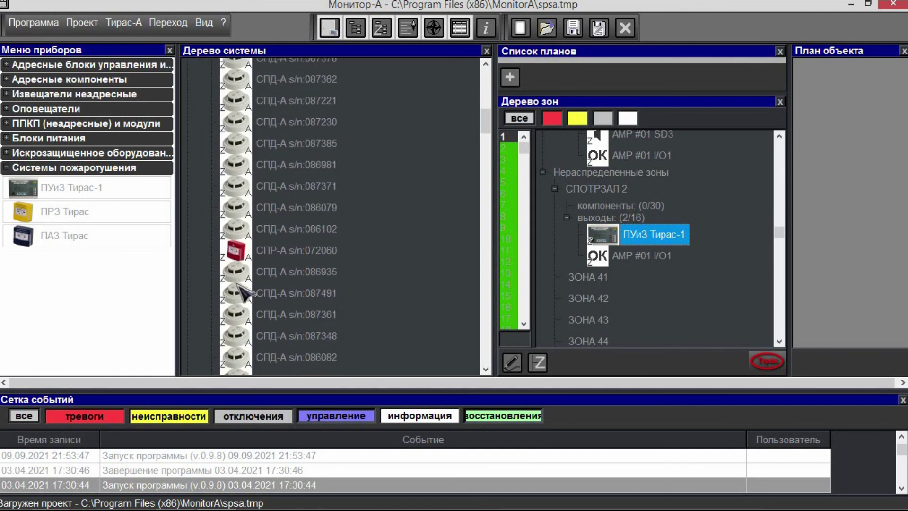
{"action": "scroll", "coordinate": [240, 284], "scroll_direction": "down", "scroll_amount": 10}
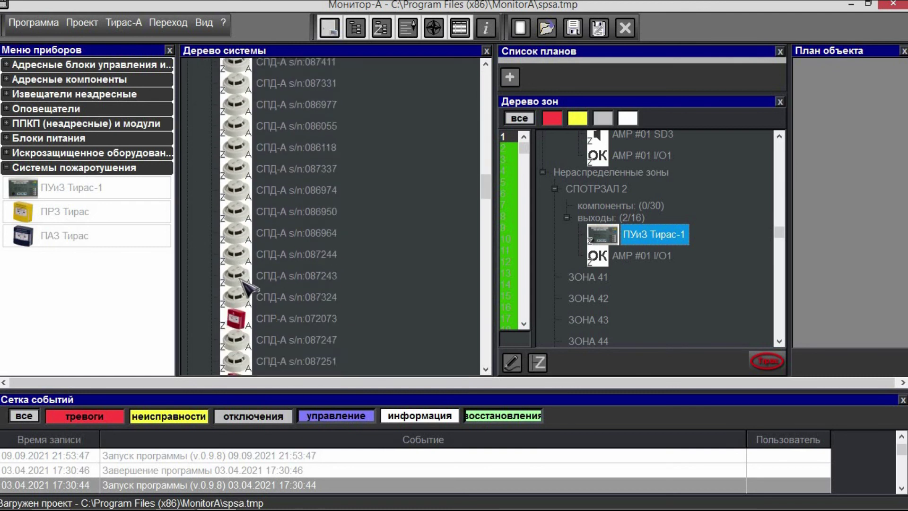
{"action": "scroll", "coordinate": [246, 279], "scroll_direction": "down", "scroll_amount": 10}
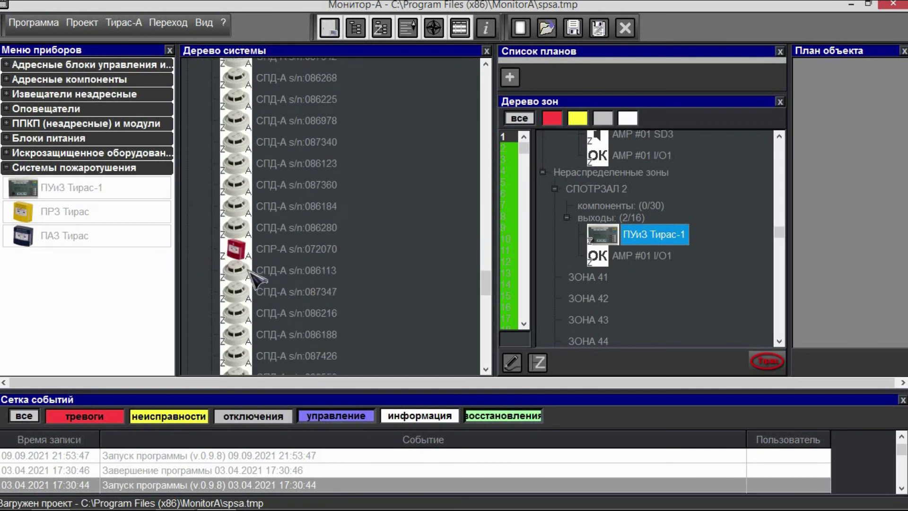
{"action": "scroll", "coordinate": [250, 272], "scroll_direction": "down", "scroll_amount": 10}
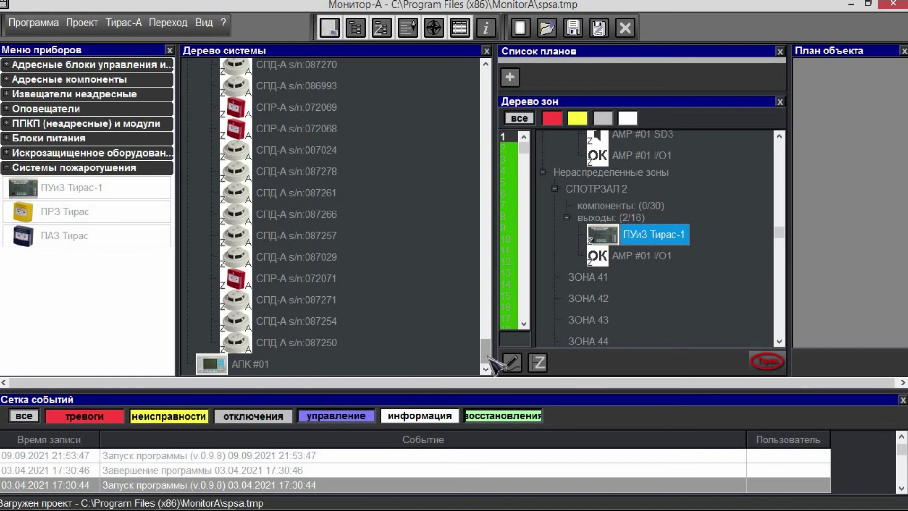
{"action": "left_click_drag", "start_coordinate": [486, 355], "coordinate": [477, 75]}
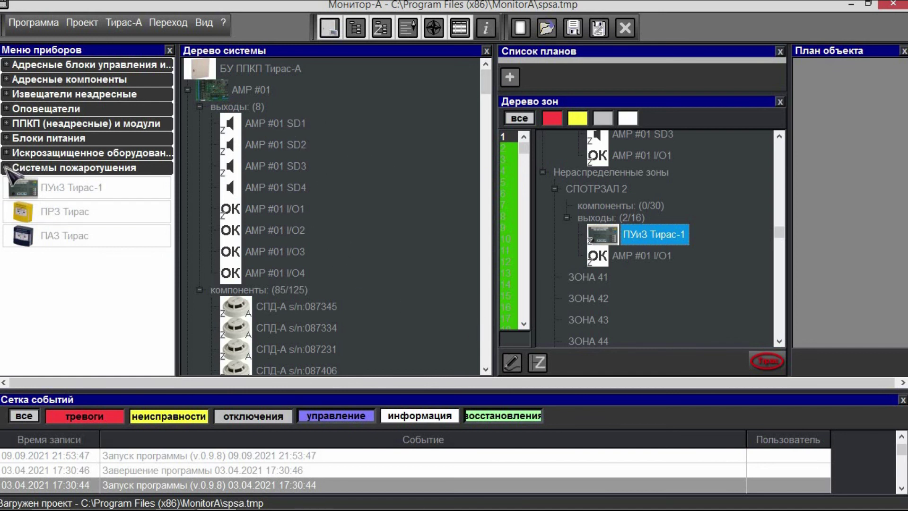
{"action": "left_click_drag", "start_coordinate": [24, 187], "coordinate": [506, 315]}
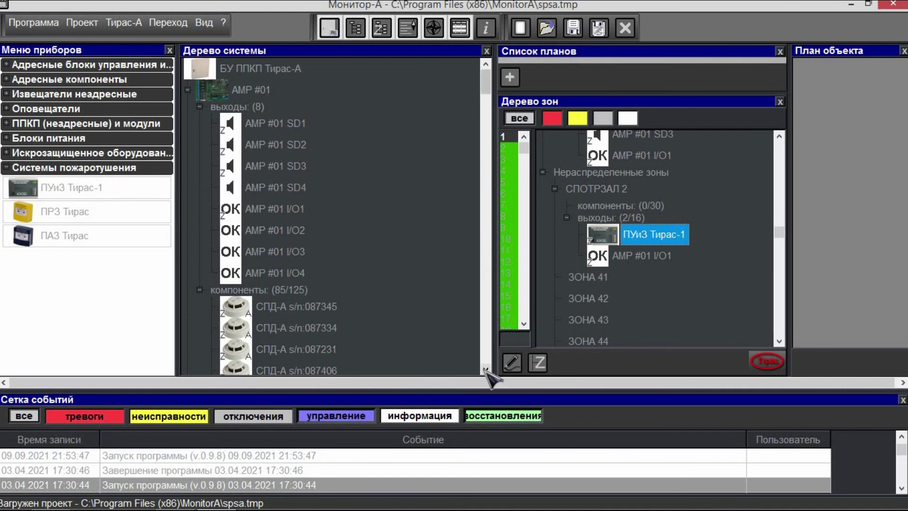